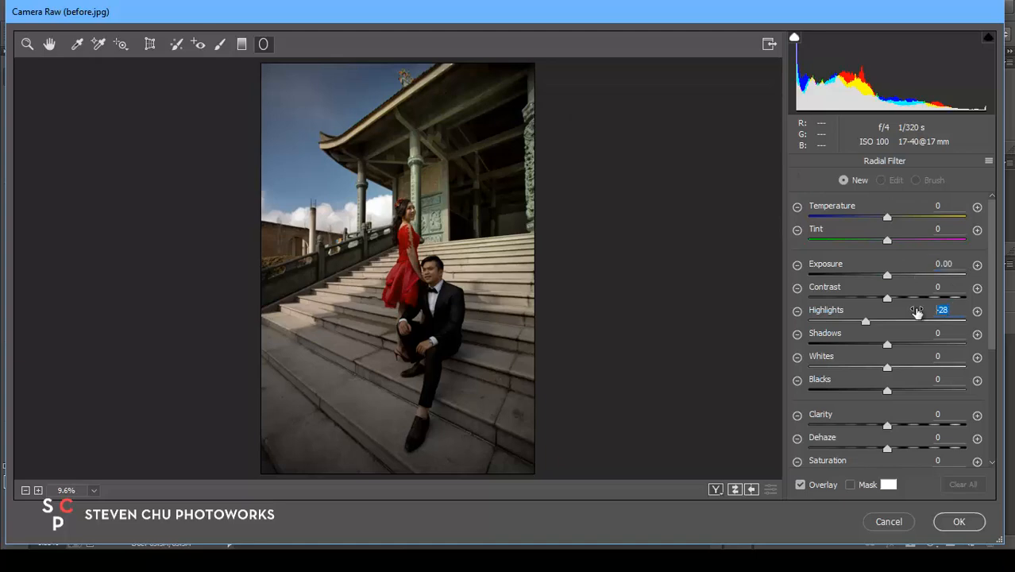
Place a tall elliptical radial filter closely around the couple with Highlights at 0 and Exposure at +0.95
type("0")
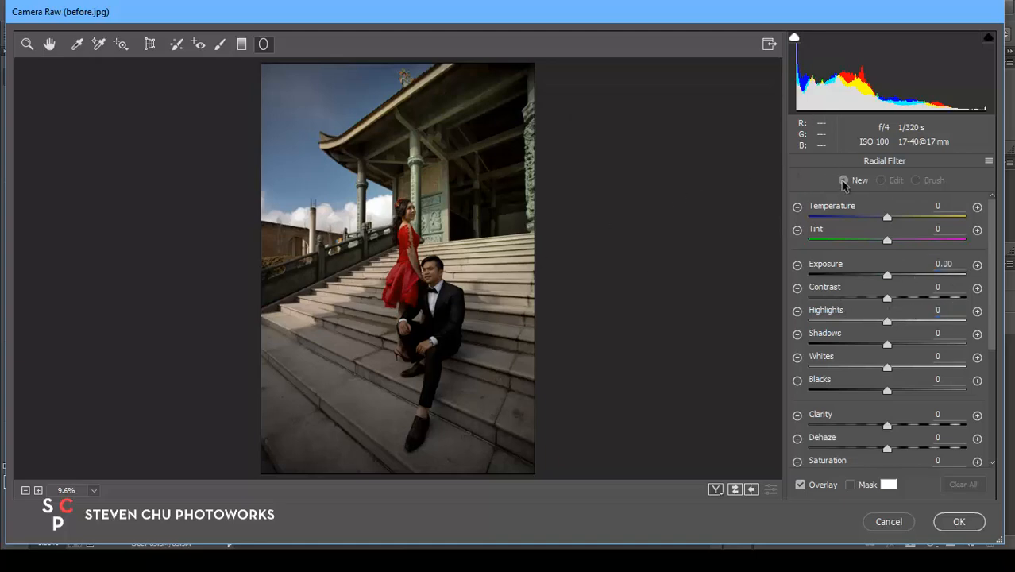
scroll(993, 232, "down", 5)
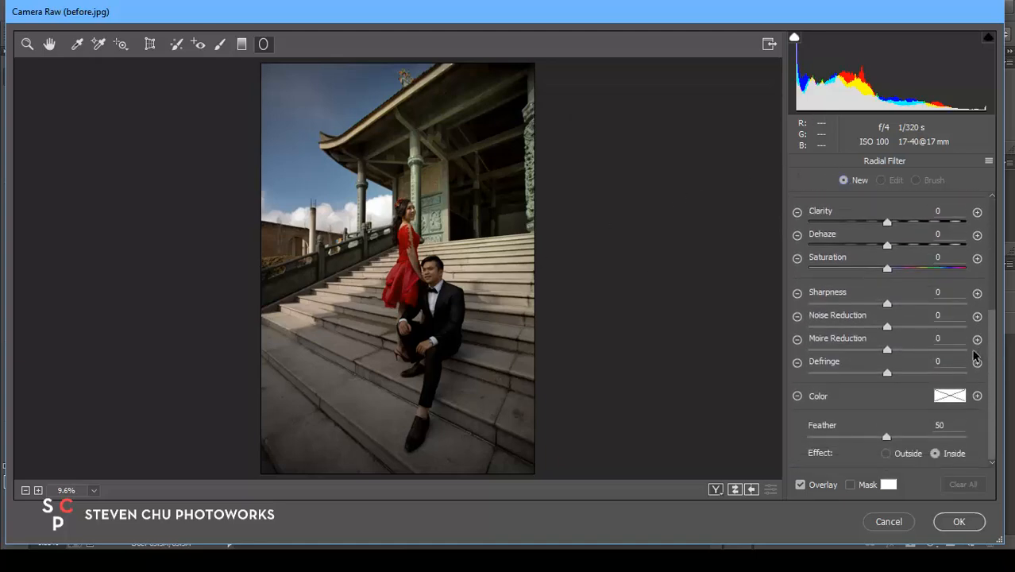
scroll(981, 333, "up", 5)
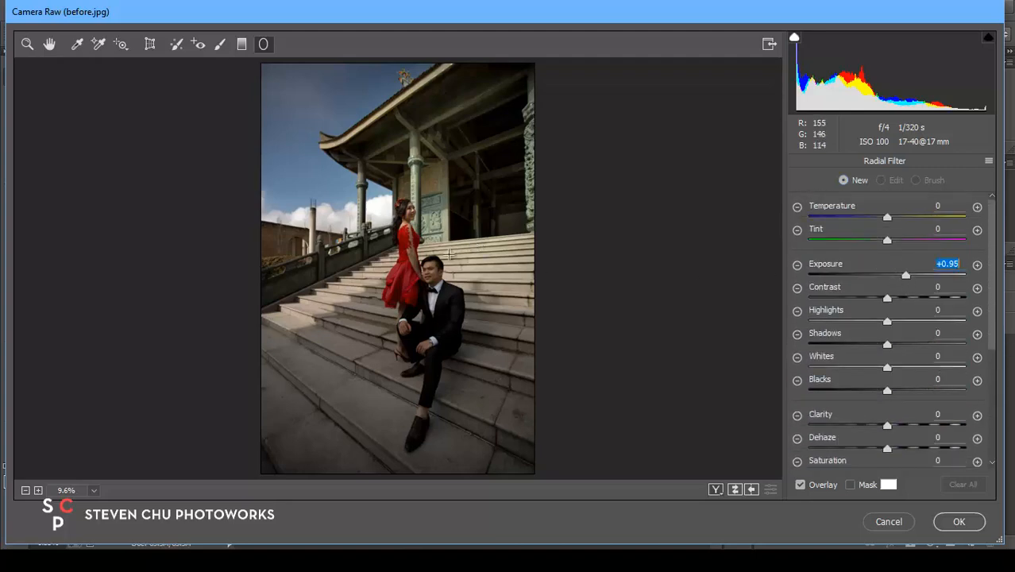
mouse_move(417, 282)
left_mouse_down()
mouse_move(464, 362)
mouse_move(448, 425)
mouse_move(472, 397)
mouse_move(422, 284)
mouse_move(422, 297)
left_mouse_up()
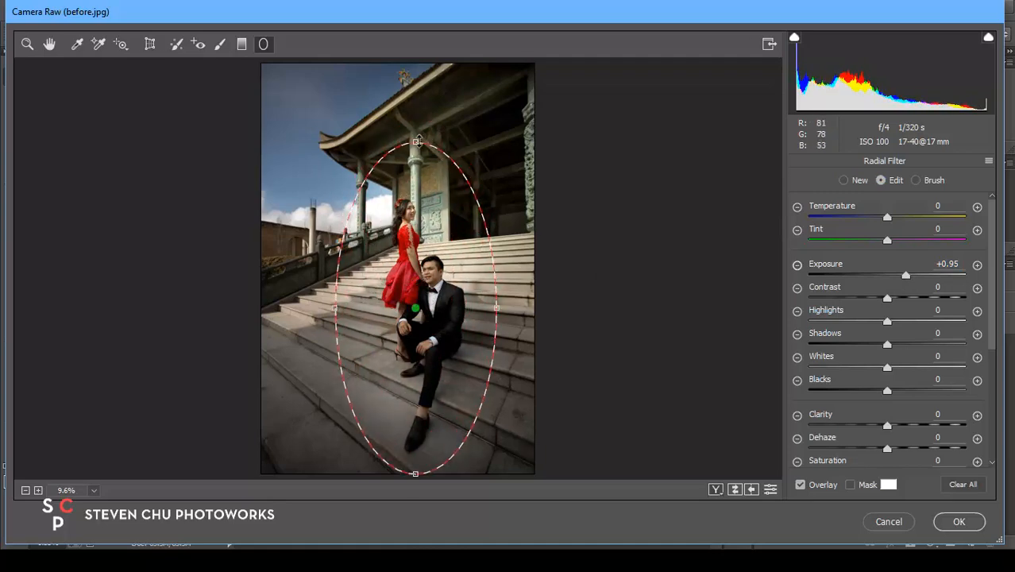
left_click_drag(415, 144, 416, 164)
left_click_drag(505, 309, 467, 299)
Set the radial filter's Highlights to -39 and Shadows to +25, and apply the Camera Raw edits
mouse_move(903, 275)
left_mouse_down()
mouse_move(921, 273)
mouse_move(910, 277)
left_mouse_up()
left_click_drag(896, 314, 913, 347)
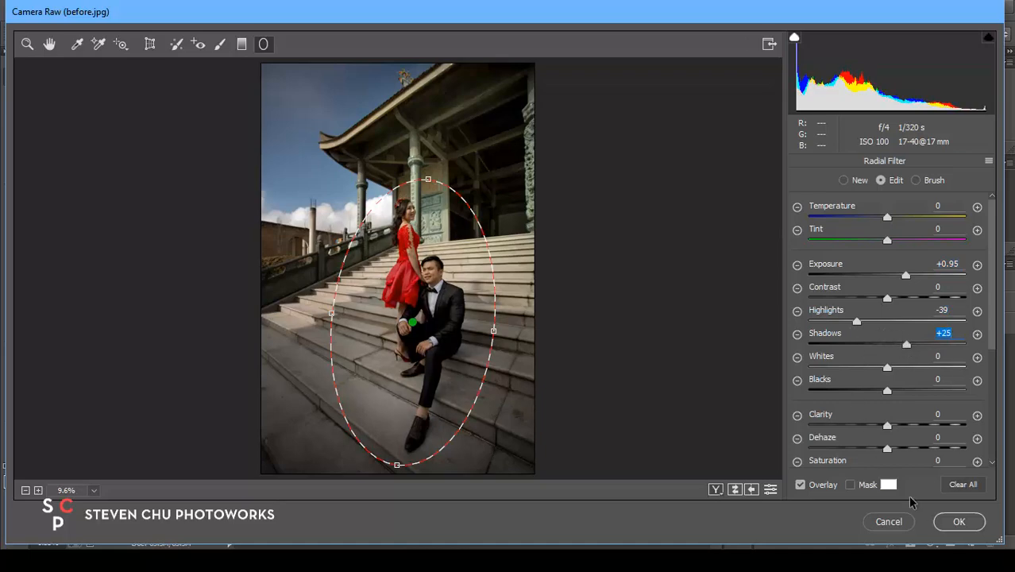
left_click(958, 521)
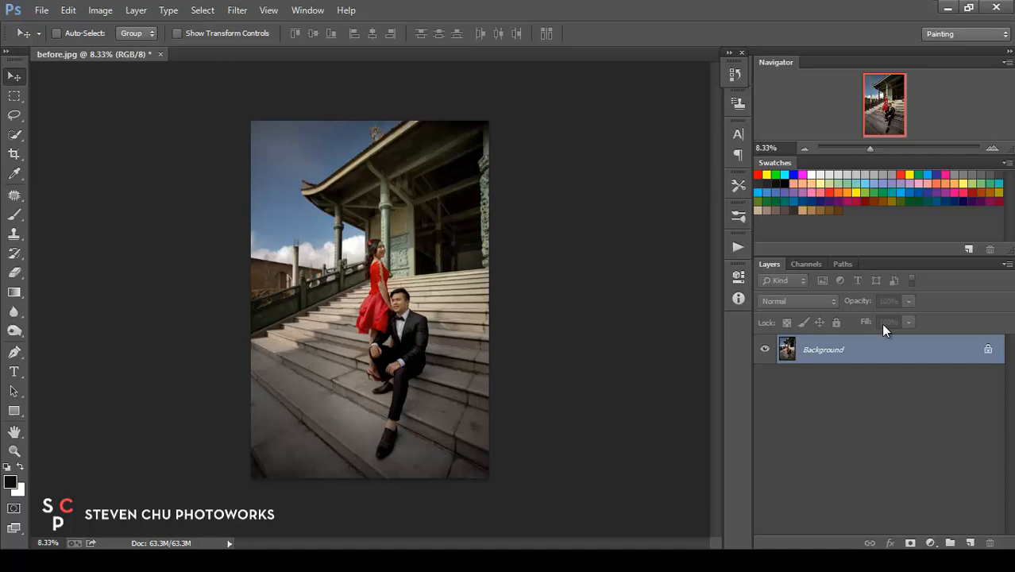
Duplicate the Background layer
left_click_drag(960, 360, 970, 542)
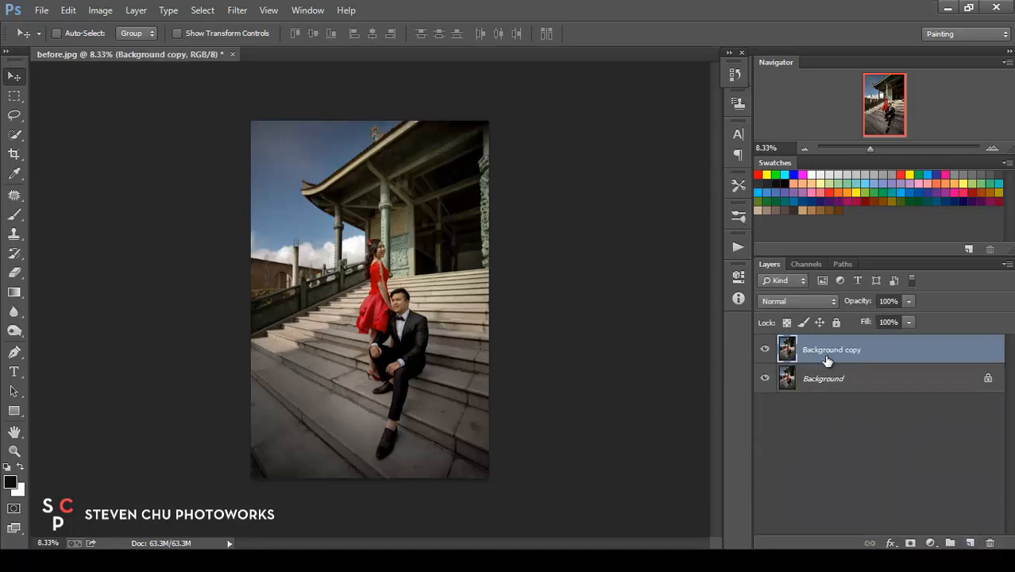
Remove the blemishes under the bride's eye and on her lower cheek with the Patch tool
key("ctrl+plus")
key("ctrl+plus")
key("ctrl+plus")
key("ctrl+plus")
key("ctrl+plus")
key("ctrl+plus")
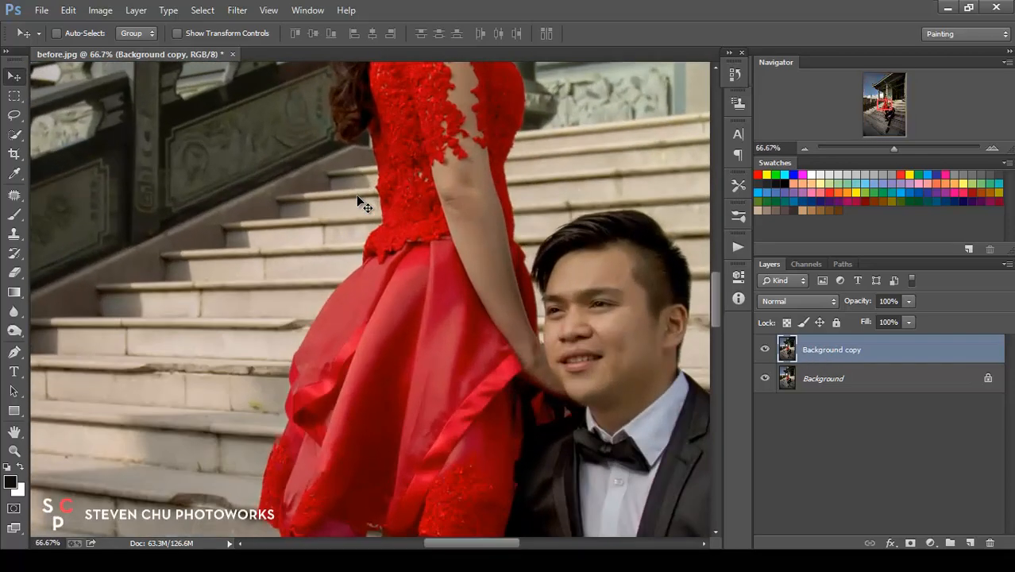
left_click_drag(455, 220, 431, 295)
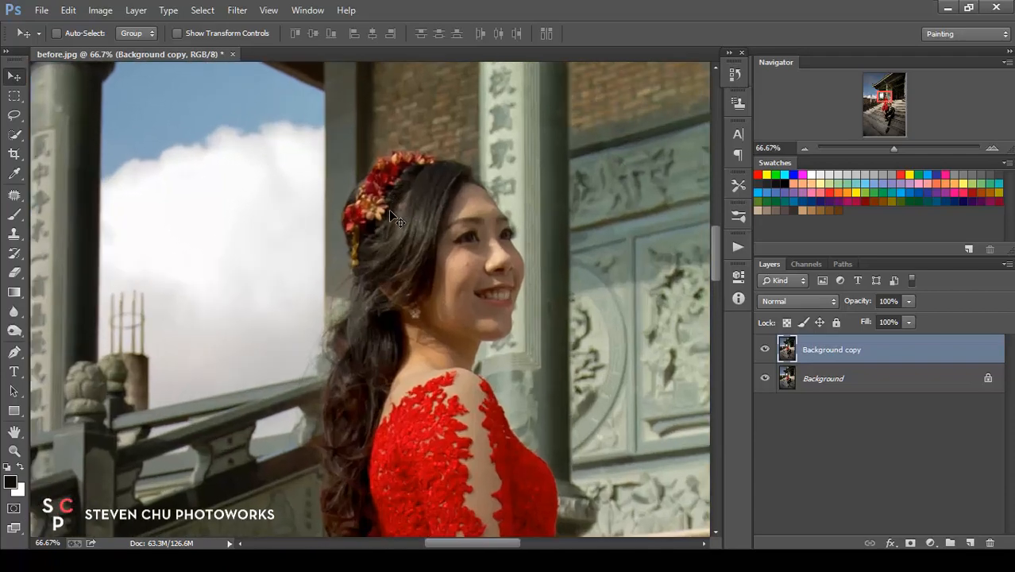
scroll(388, 210, "up", 2)
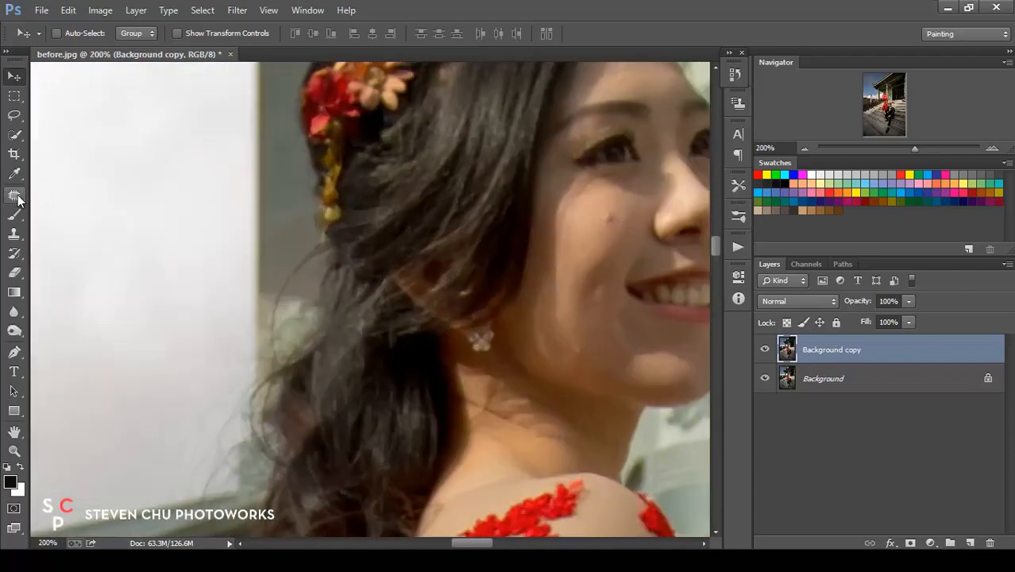
mouse_move(170, 204)
left_mouse_down()
mouse_move(48, 197)
mouse_move(72, 222)
left_mouse_up()
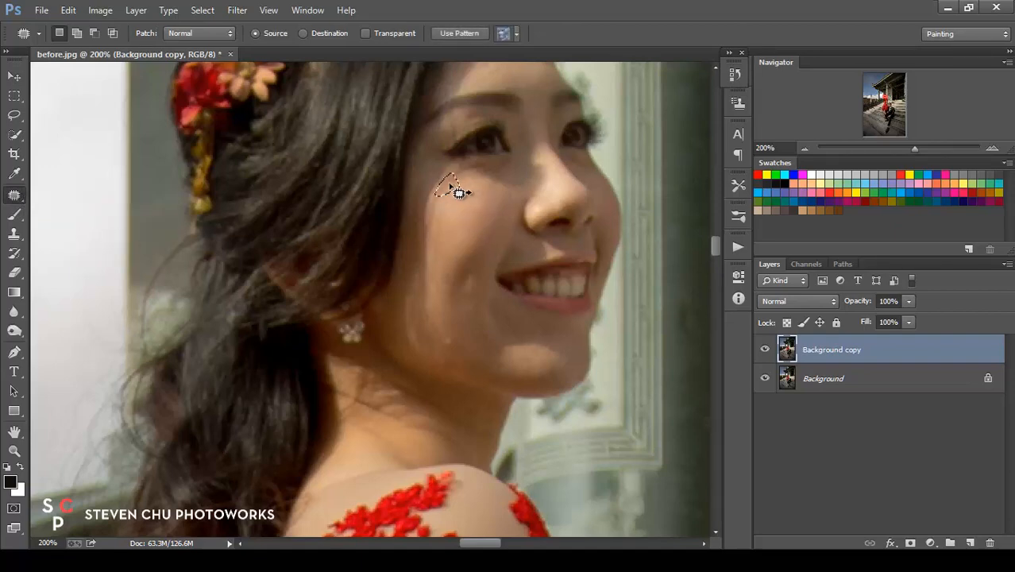
mouse_move(429, 211)
left_mouse_down()
mouse_move(444, 205)
mouse_move(448, 222)
mouse_move(435, 272)
mouse_move(454, 235)
left_mouse_up()
key("ctrl+d")
left_click_drag(445, 193, 452, 196)
key("ctrl+d")
mouse_move(443, 349)
left_mouse_down()
mouse_move(451, 333)
mouse_move(458, 343)
left_mouse_up()
key("ctrl+d")
key("ctrl+d")
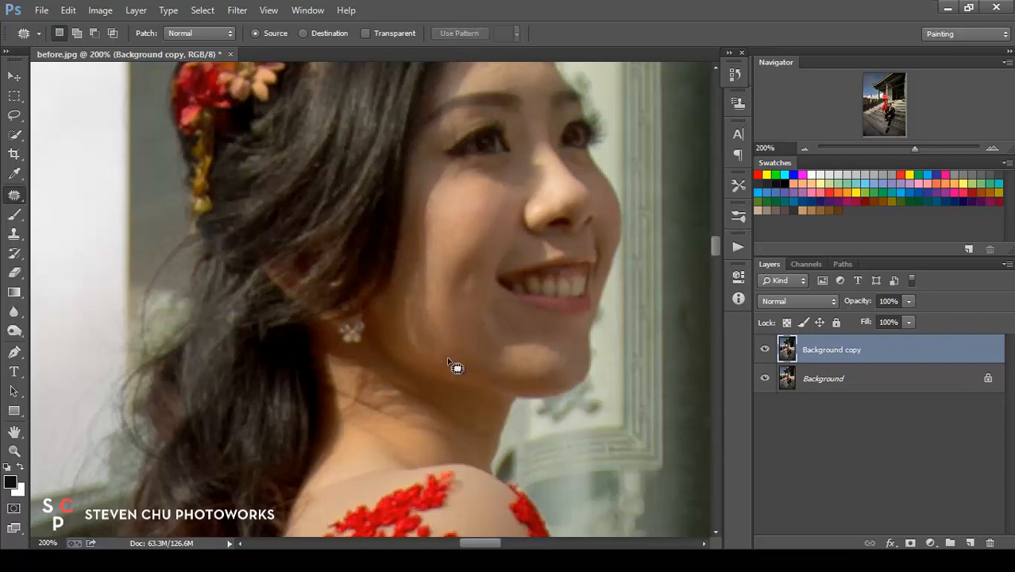
Patch the uneven spots on the bride's forehead with clean skin
key("space")
left_click_drag(466, 290, 405, 411)
mouse_move(411, 171)
left_mouse_down()
mouse_move(422, 177)
mouse_move(434, 163)
left_mouse_up()
key("ctrl+d")
mouse_move(431, 204)
left_mouse_down()
mouse_move(435, 193)
mouse_move(466, 202)
left_mouse_up()
key("ctrl+d")
Patch the marks below the corner of the bride's mouth and along her chin
key("space")
left_click_drag(443, 403, 401, 231)
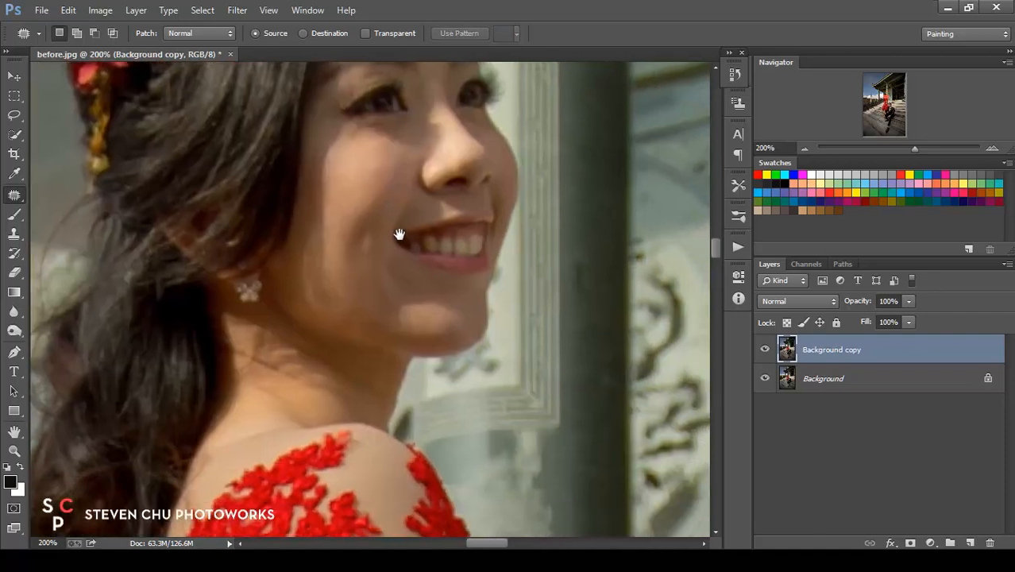
mouse_move(387, 294)
left_mouse_down()
mouse_move(392, 327)
mouse_move(376, 310)
left_mouse_up()
key("ctrl+d")
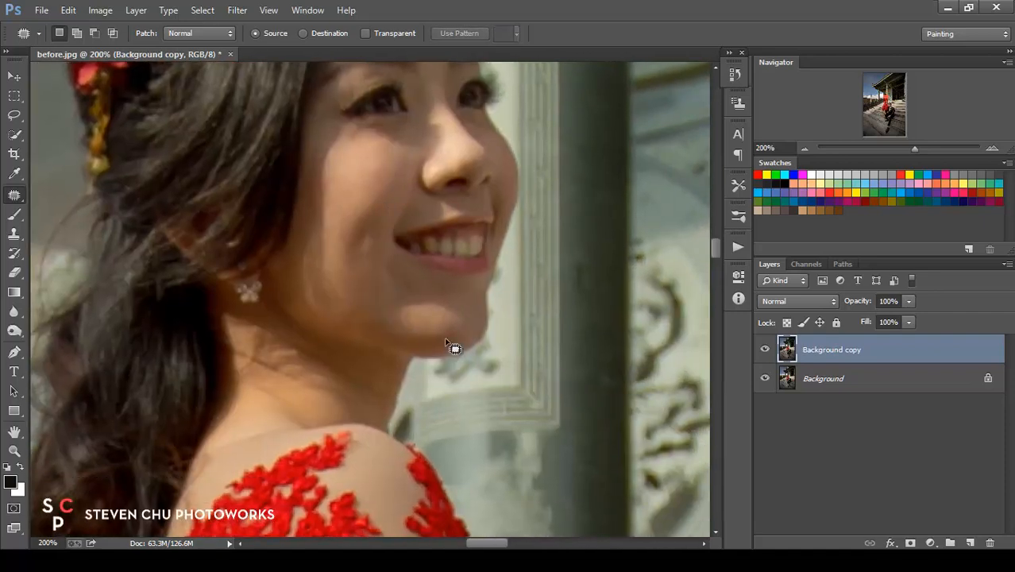
left_click_drag(445, 340, 444, 334)
key("ctrl+d")
mouse_move(441, 337)
left_mouse_down()
mouse_move(462, 324)
mouse_move(419, 318)
left_mouse_up()
key("ctrl+d")
key("ctrl+d")
Patch the blemishes along the hairline on the far side of the groom's forehead
left_click_drag(446, 390, 332, 285)
mouse_move(381, 477)
left_mouse_down()
mouse_move(308, 224)
mouse_move(303, 243)
left_mouse_up()
mouse_move(421, 158)
left_mouse_down()
mouse_move(405, 193)
mouse_move(418, 174)
mouse_move(332, 146)
mouse_move(344, 152)
mouse_move(345, 130)
mouse_move(285, 117)
mouse_move(249, 152)
mouse_move(259, 178)
left_mouse_up()
key("ctrl+d")
left_click(243, 189)
left_click_drag(259, 178, 295, 149)
key("ctrl+d")
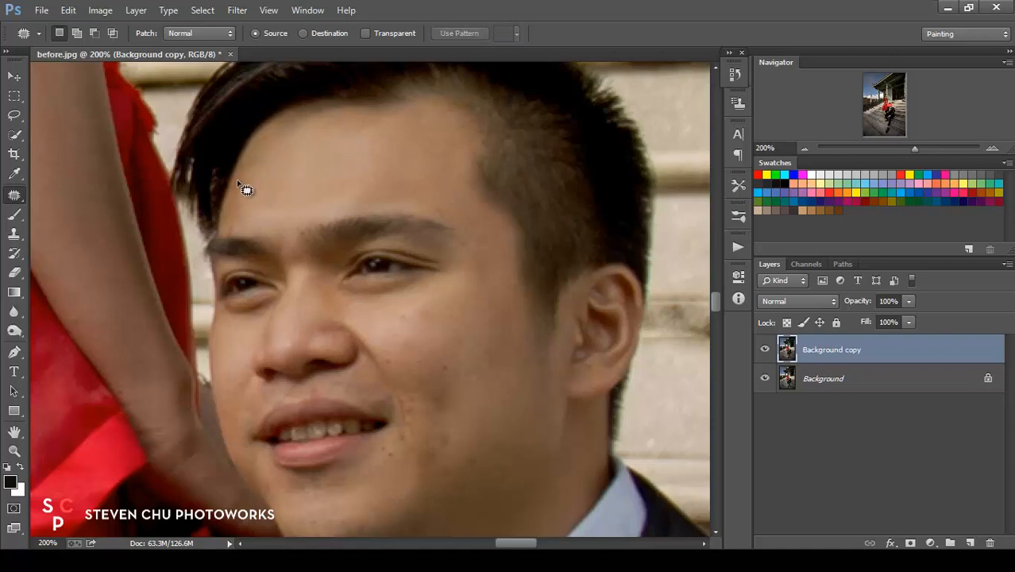
mouse_move(240, 183)
left_mouse_down()
mouse_move(261, 176)
mouse_move(252, 165)
mouse_move(248, 177)
mouse_move(255, 157)
left_mouse_up()
key("ctrl+d")
key("ctrl+d")
Patch the skin spots just above the groom's far eyebrow
left_click_drag(242, 232, 248, 228)
mouse_move(265, 220)
left_mouse_down()
mouse_move(242, 219)
mouse_move(278, 205)
left_mouse_up()
left_click_drag(270, 202, 295, 166)
key("ctrl+d")
left_click_drag(222, 226, 238, 222)
mouse_move(233, 222)
left_mouse_down()
mouse_move(258, 200)
mouse_move(238, 237)
left_mouse_up()
key("ctrl+d")
key("ctrl+d")
Patch the spots on the groom's upper forehead and above his near eyebrow
left_click_drag(334, 129, 346, 147)
left_click_drag(337, 144, 315, 169)
key("ctrl+d")
left_click_drag(429, 211, 450, 211)
left_click_drag(433, 204, 404, 185)
key("ctrl+d")
Patch the marks at the groom's near temple, on his mid-forehead and between his eyebrows
left_click_drag(469, 231, 462, 254)
key("ctrl+d")
mouse_move(462, 245)
left_mouse_down()
mouse_move(496, 248)
mouse_move(500, 239)
mouse_move(498, 272)
left_mouse_up()
key("ctrl+d")
mouse_move(382, 174)
left_mouse_down()
mouse_move(378, 208)
mouse_move(451, 199)
mouse_move(401, 164)
left_mouse_up()
key("ctrl+d")
left_click_drag(302, 225, 303, 264)
key("ctrl+d")
Patch the blemishes on the side of the groom's nose and on his upper cheek
left_click_drag(320, 338, 332, 326)
mouse_move(329, 329)
left_mouse_down()
mouse_move(316, 338)
mouse_move(333, 340)
left_mouse_up()
key("ctrl+d")
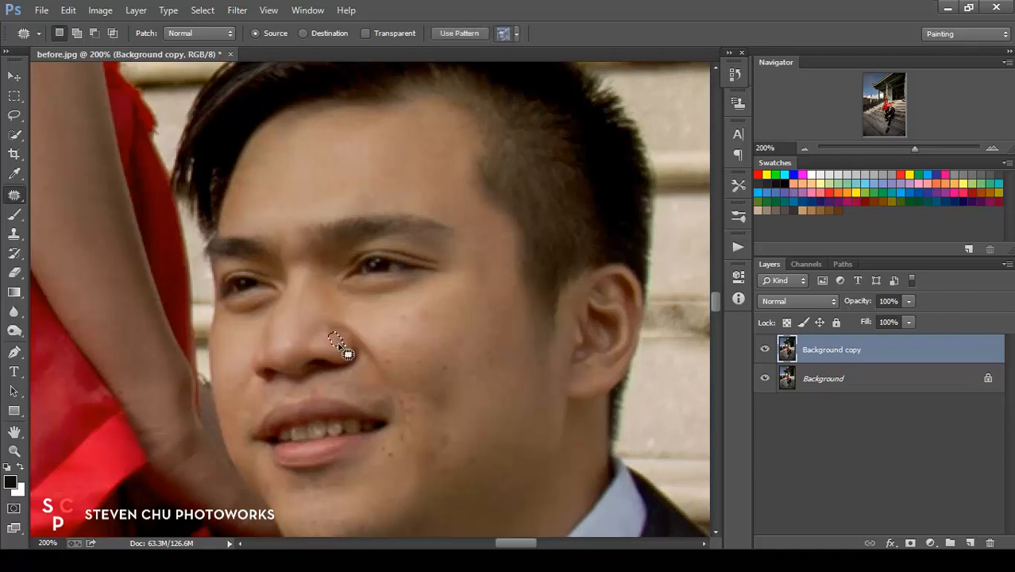
key("ctrl+d")
mouse_move(426, 302)
left_mouse_down()
mouse_move(444, 316)
mouse_move(424, 300)
left_mouse_up()
left_click_drag(422, 305, 453, 289)
key("ctrl+d")
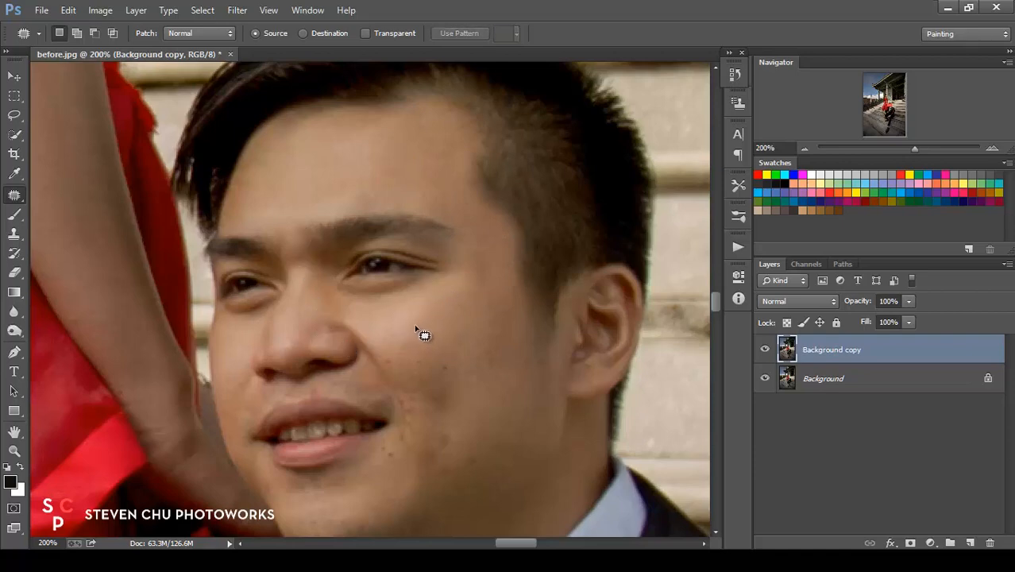
Patch the dark spots across the middle of the groom's near cheek
left_click_drag(427, 350, 407, 324)
left_click_drag(410, 332, 392, 365)
key("ctrl+d")
mouse_move(392, 362)
left_mouse_down()
mouse_move(398, 345)
mouse_move(460, 370)
mouse_move(449, 361)
left_mouse_up()
key("ctrl+d")
left_click_drag(442, 357, 441, 307)
key("ctrl+d")
left_click_drag(431, 341, 455, 343)
key("ctrl+d")
mouse_move(456, 343)
left_mouse_down()
mouse_move(463, 310)
mouse_move(490, 350)
left_mouse_up()
key("ctrl+d")
mouse_move(489, 357)
left_mouse_down()
mouse_move(486, 379)
mouse_move(399, 362)
mouse_move(405, 367)
mouse_move(403, 343)
mouse_move(416, 335)
left_mouse_up()
key("ctrl+d")
mouse_move(413, 338)
left_mouse_down()
mouse_move(435, 333)
mouse_move(422, 315)
mouse_move(415, 239)
left_mouse_up()
key("ctrl+d")
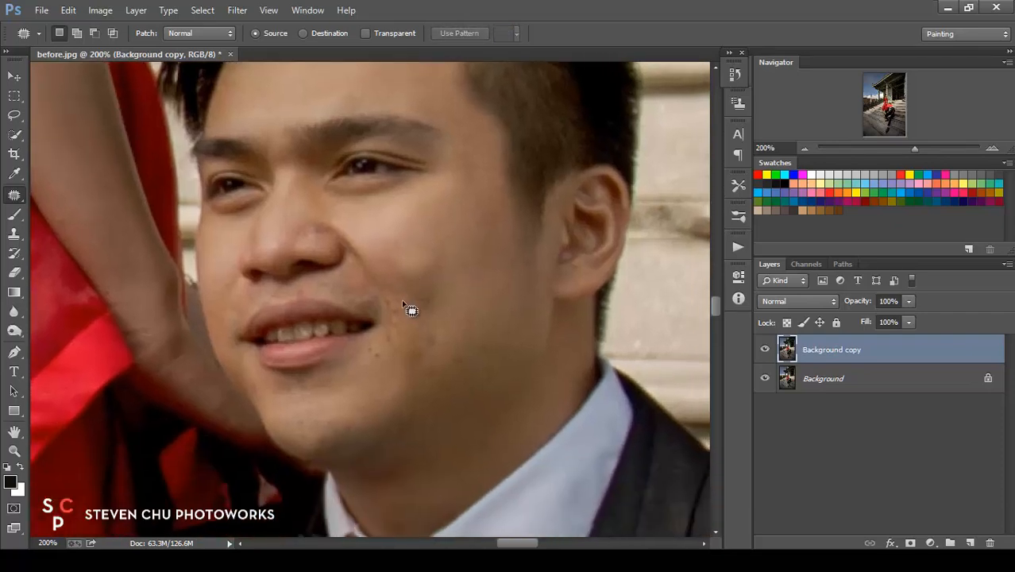
Patch the spots beside the groom's smile line and across his lower cheek and jaw
left_click_drag(389, 307, 411, 312)
key("ctrl+d")
mouse_move(499, 340)
left_mouse_down()
mouse_move(482, 377)
mouse_move(496, 349)
left_mouse_up()
mouse_move(494, 357)
left_mouse_down()
mouse_move(490, 325)
mouse_move(521, 366)
mouse_move(508, 319)
mouse_move(513, 348)
left_mouse_up()
key("ctrl+d")
left_click_drag(499, 343, 506, 321)
key("ctrl+d")
mouse_move(432, 322)
left_mouse_down()
mouse_move(416, 332)
mouse_move(444, 337)
left_mouse_up()
mouse_move(436, 337)
left_mouse_down()
mouse_move(456, 324)
mouse_move(438, 332)
mouse_move(423, 294)
mouse_move(431, 336)
left_mouse_up()
key("ctrl+d")
key("ctrl+d")
key("ctrl+d")
Patch out the small moles below the corner of the groom's mouth and a mark on his jaw
left_click_drag(370, 344, 370, 371)
key("ctrl+d")
mouse_move(461, 349)
left_mouse_down()
mouse_move(475, 343)
mouse_move(474, 443)
mouse_move(481, 413)
left_mouse_up()
key("ctrl+d")
Patch the blemishes on the groom's chin and below his lower lip
mouse_move(403, 416)
left_mouse_down()
mouse_move(429, 417)
mouse_move(433, 446)
mouse_move(329, 417)
mouse_move(321, 429)
mouse_move(336, 401)
mouse_move(318, 406)
left_mouse_up()
key("ctrl+d")
key("ctrl+d")
left_click_drag(316, 418, 444, 379)
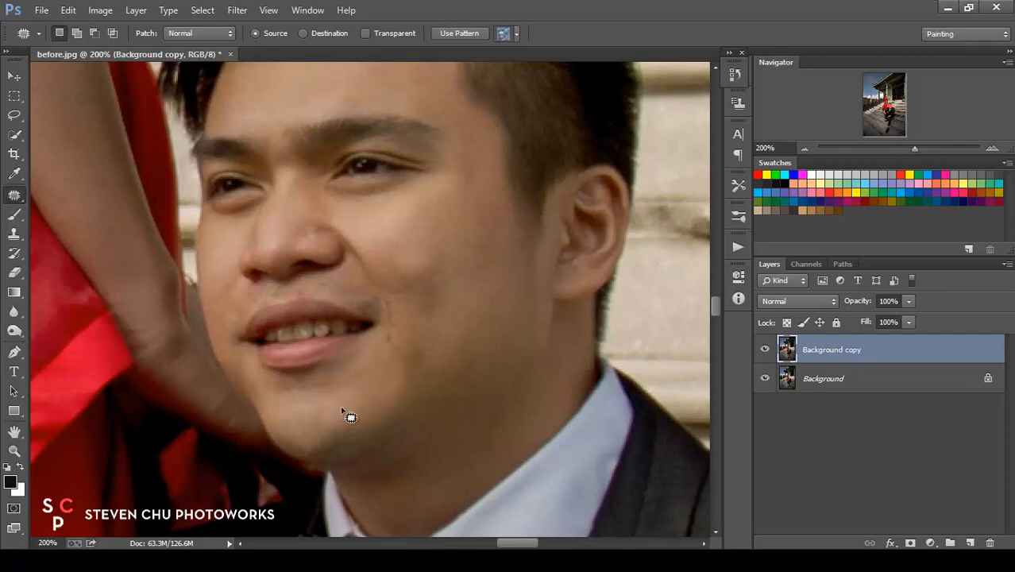
key("ctrl+d")
mouse_move(354, 429)
left_mouse_down()
mouse_move(354, 393)
mouse_move(336, 386)
left_mouse_up()
key("ctrl+d")
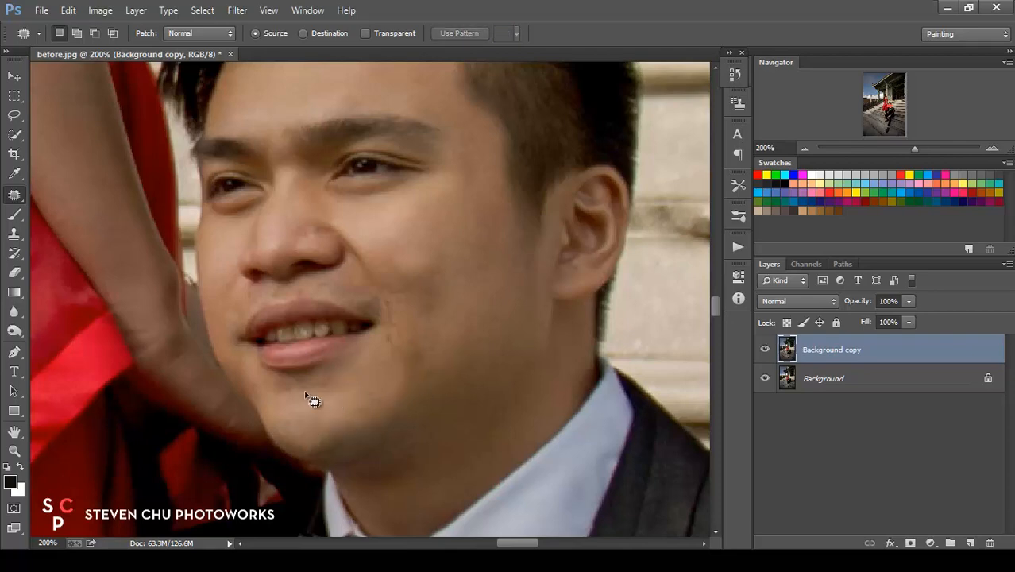
left_click_drag(250, 384, 282, 403)
key("ctrl+d")
Patch the marks next to the groom's mouth corner and above his upper lip
mouse_move(400, 316)
left_mouse_down()
mouse_move(390, 344)
mouse_move(412, 333)
mouse_move(378, 322)
mouse_move(362, 283)
left_mouse_up()
key("ctrl+d")
key("ctrl+d")
key("ctrl+d")
key("ctrl+d")
mouse_move(302, 302)
left_mouse_down()
mouse_move(312, 285)
mouse_move(274, 295)
left_mouse_up()
key("ctrl+d")
key("ctrl+d")
key("ctrl+d")
Patch the remaining spots on the groom's chin, beside his mouth and on his lower cheek
left_click_drag(332, 386, 302, 395)
mouse_move(301, 393)
left_mouse_down()
mouse_move(394, 399)
mouse_move(378, 399)
left_mouse_up()
mouse_move(373, 362)
left_mouse_down()
mouse_move(365, 373)
mouse_move(376, 367)
left_mouse_up()
mouse_move(419, 340)
left_mouse_down()
mouse_move(406, 350)
mouse_move(474, 349)
mouse_move(449, 313)
left_mouse_up()
key("ctrl+d")
key("ctrl+d")
mouse_move(471, 348)
left_mouse_down()
mouse_move(462, 360)
mouse_move(466, 351)
left_mouse_up()
left_click_drag(458, 358, 437, 350)
key("ctrl+d")
Smooth the last discoloured patches on the groom's cheek beside the smile line with clean skin
left_click_drag(401, 289, 424, 281)
left_click_drag(420, 287, 419, 307)
key("ctrl+d")
left_click_drag(373, 273, 419, 339)
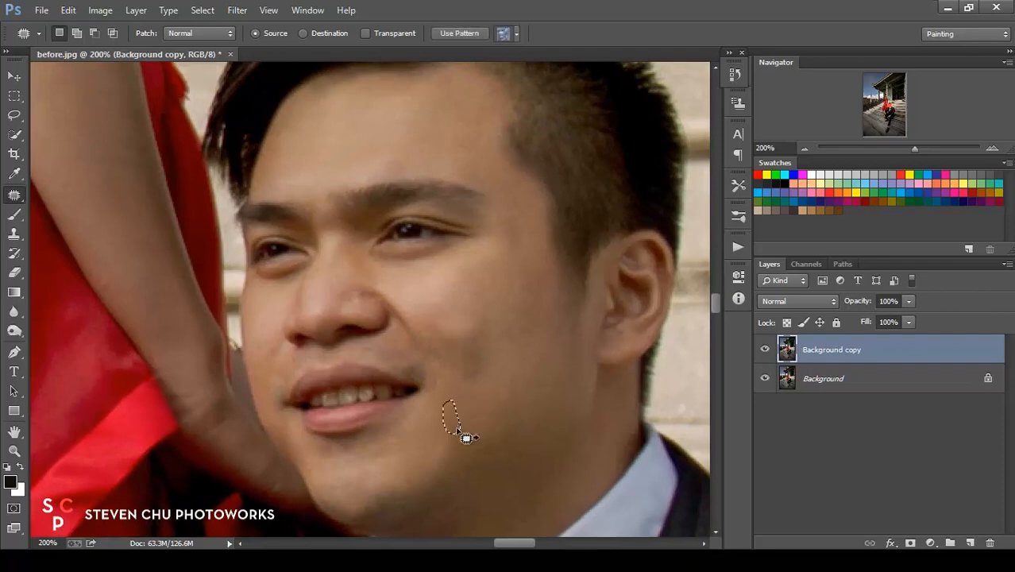
left_click_drag(400, 281, 444, 354)
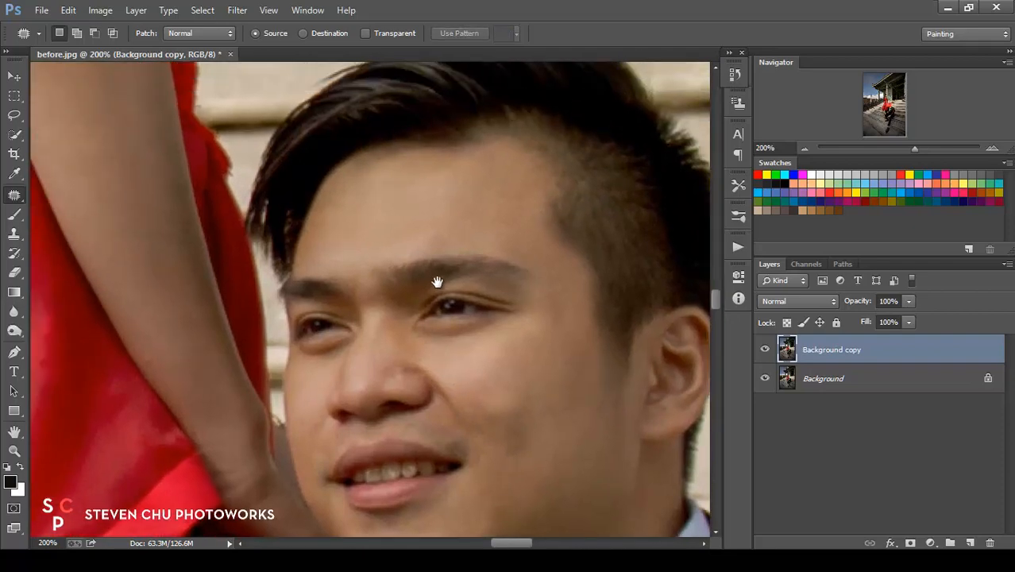
scroll(429, 269, "down", 4)
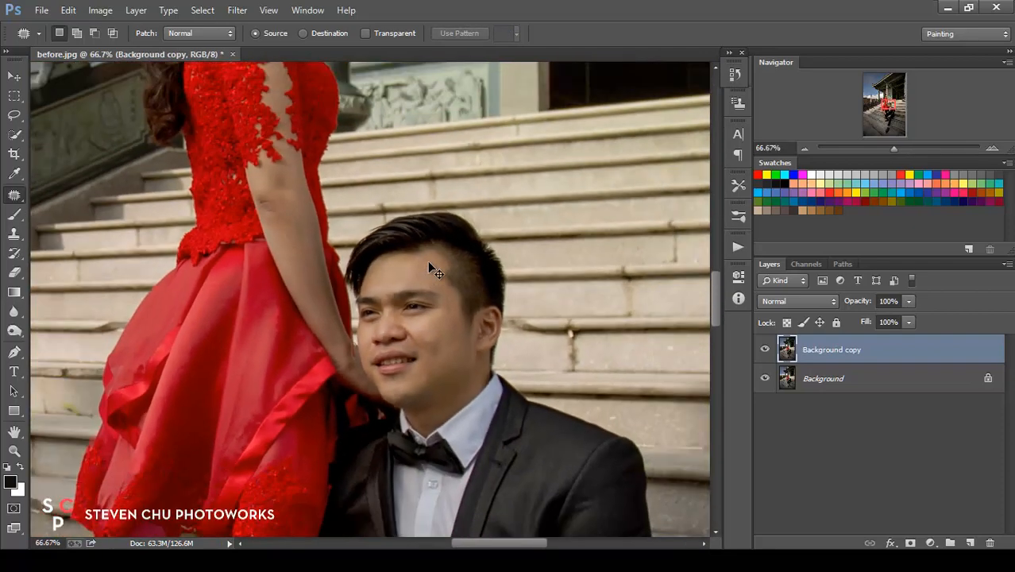
scroll(435, 271, "up", 3)
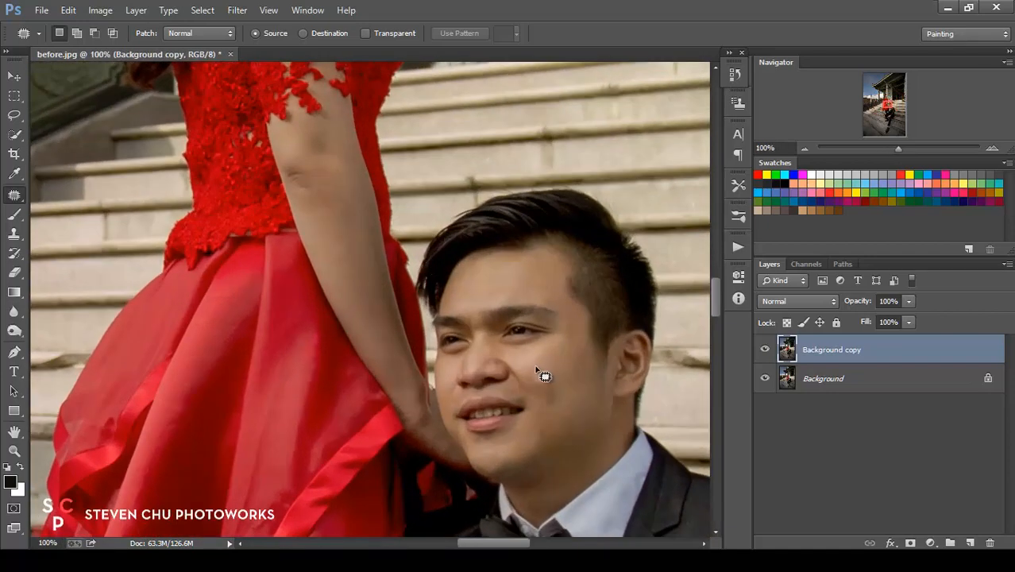
left_click_drag(548, 389, 562, 348)
key("ctrl+d")
Open the Portraiture filter on the Background copy layer and choose the Smoothing: High preset
scroll(536, 315, "down", 4)
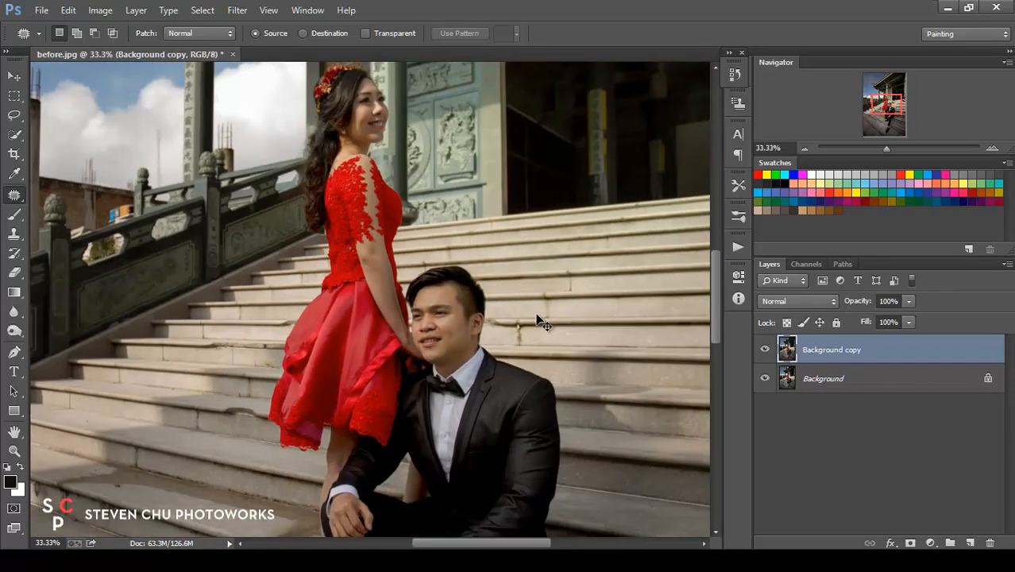
scroll(537, 316, "down", 1)
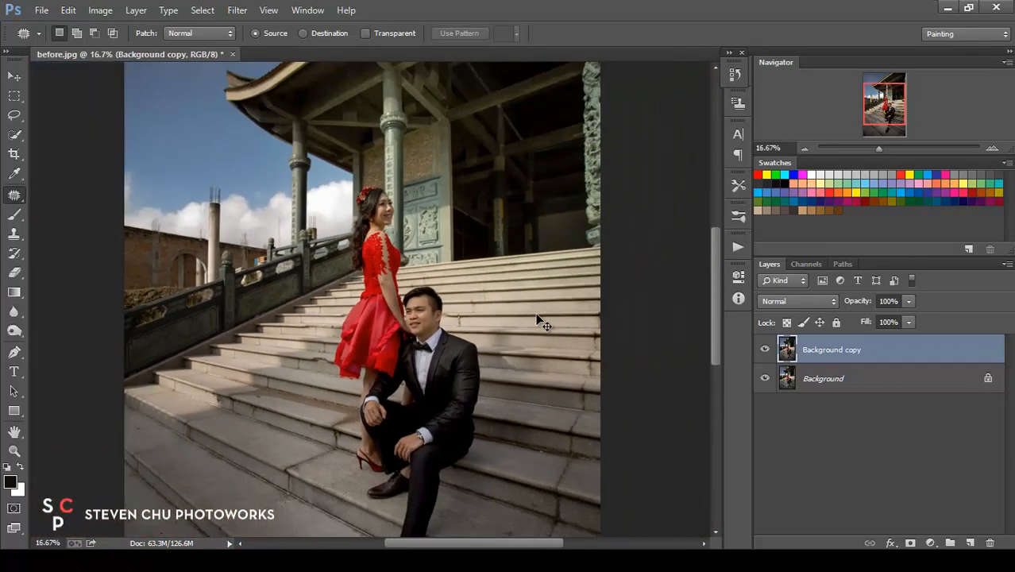
left_click(237, 10)
mouse_move(250, 326)
left_click(210, 323)
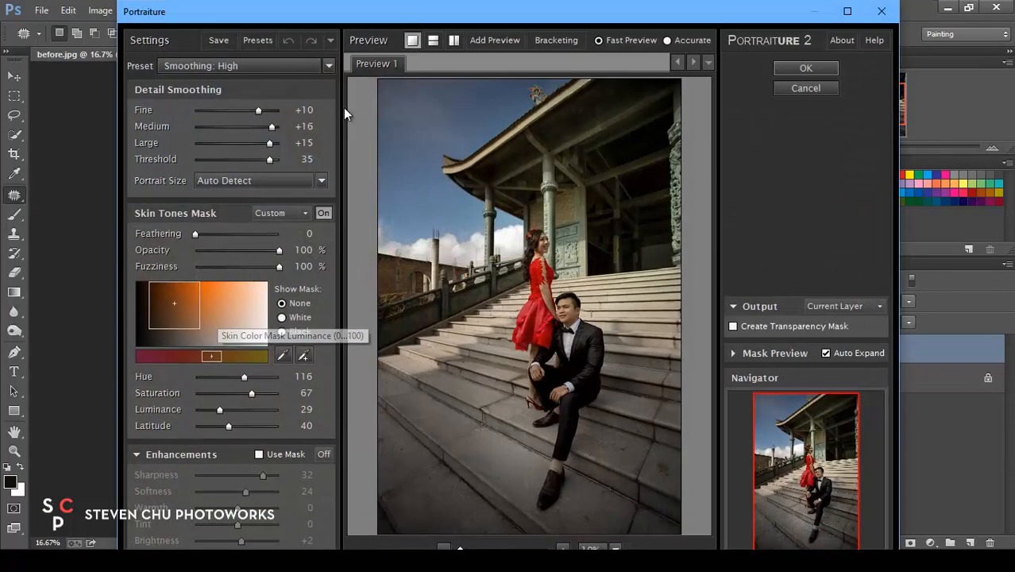
left_click(328, 65)
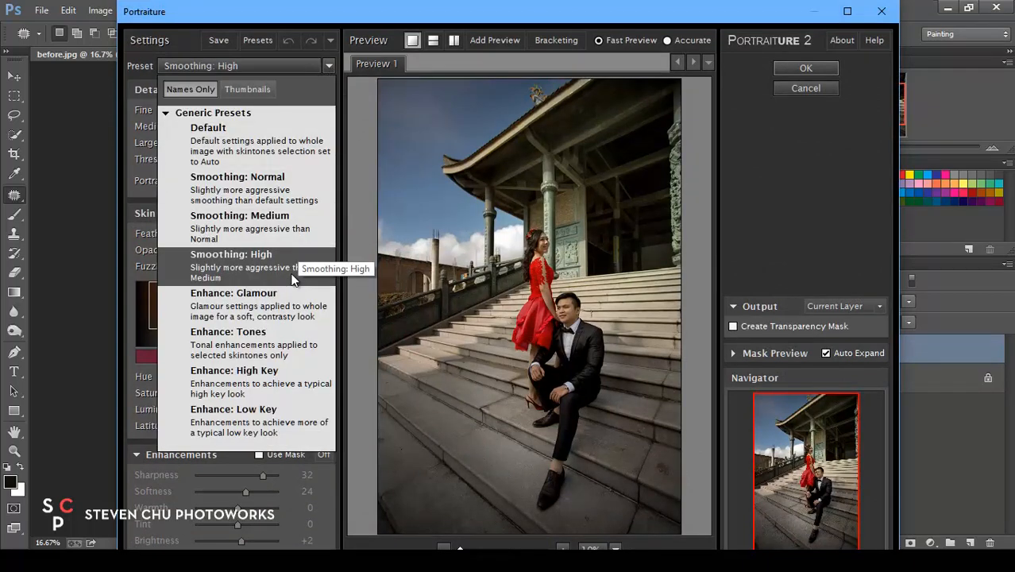
left_click(288, 272)
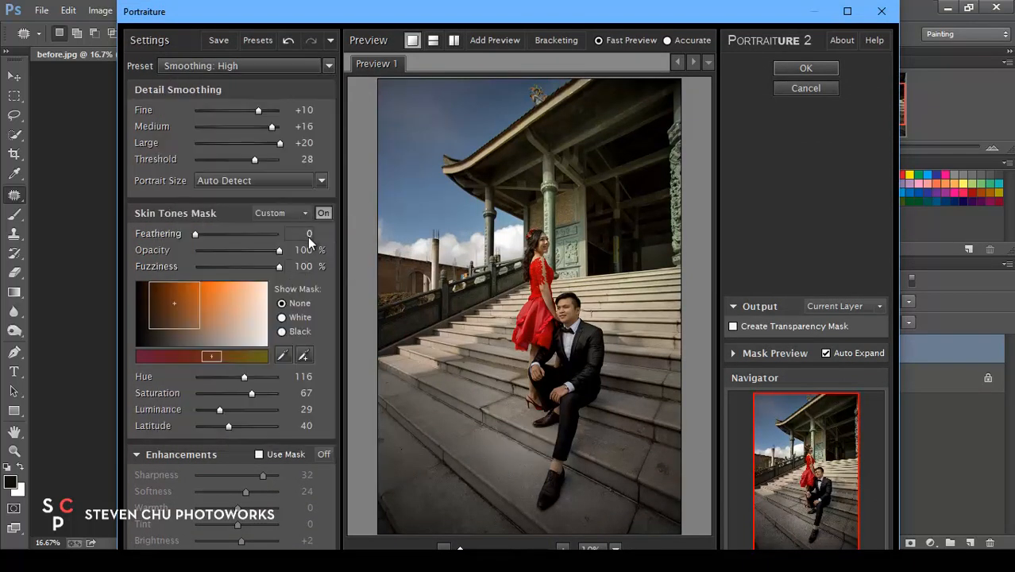
Sample the groom's facial skin for the skin tones mask and apply the Portraiture smoothing
left_click(287, 358)
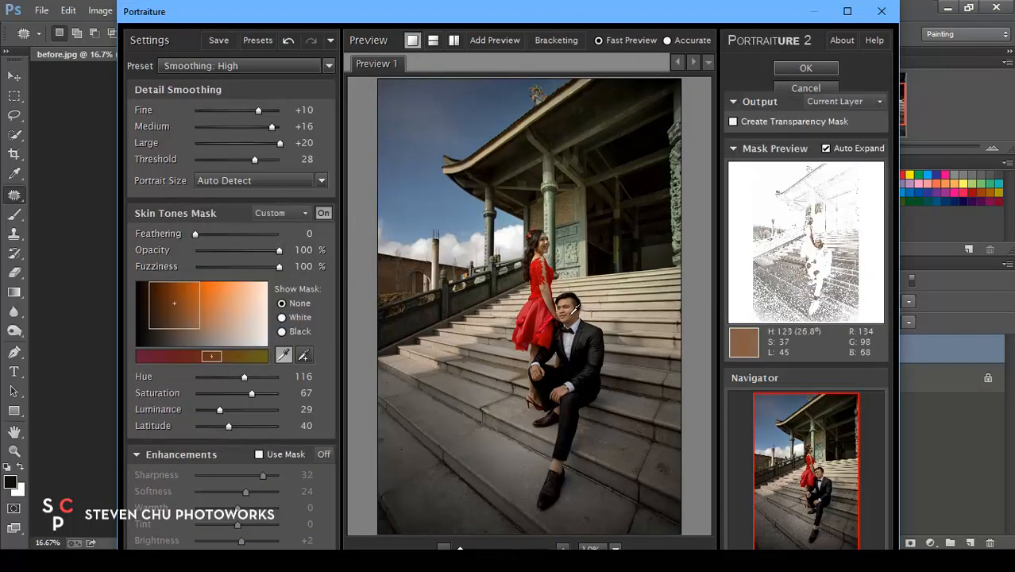
left_click(576, 310)
left_click(571, 310)
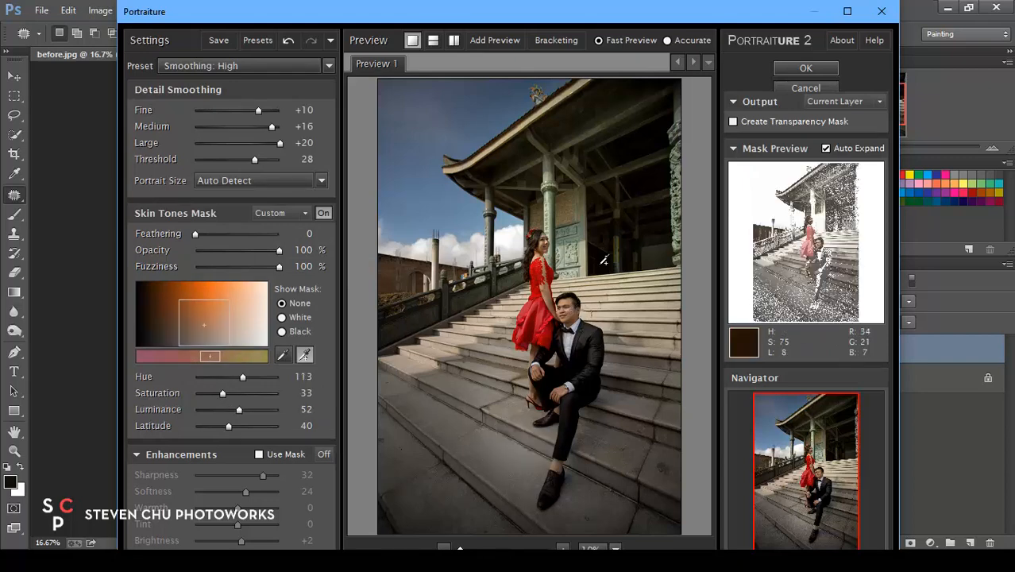
left_click(805, 68)
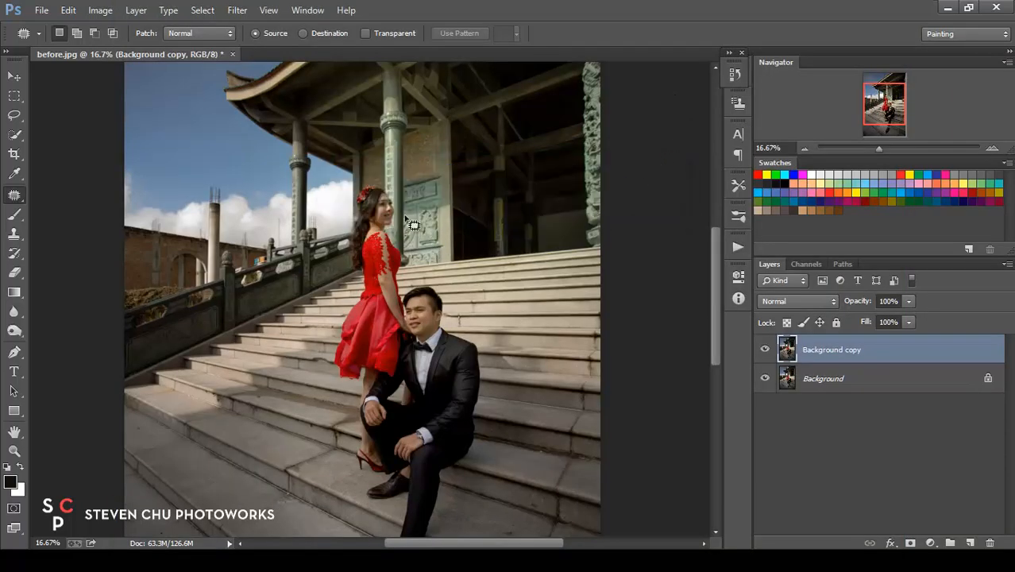
Add a layer mask to the Background copy layer and invert it to black to hide the smoothing
left_click(910, 542)
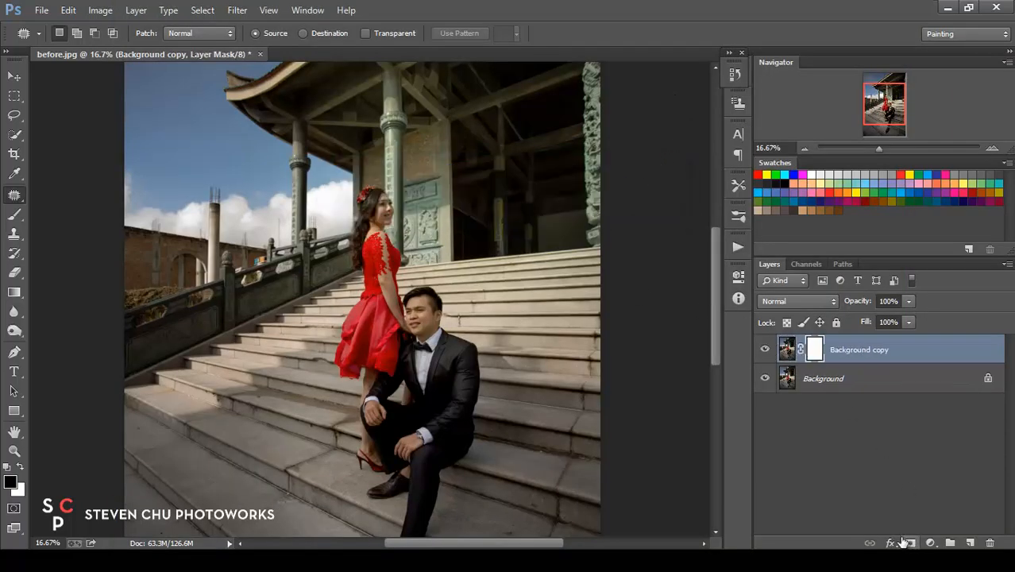
double_click(815, 351)
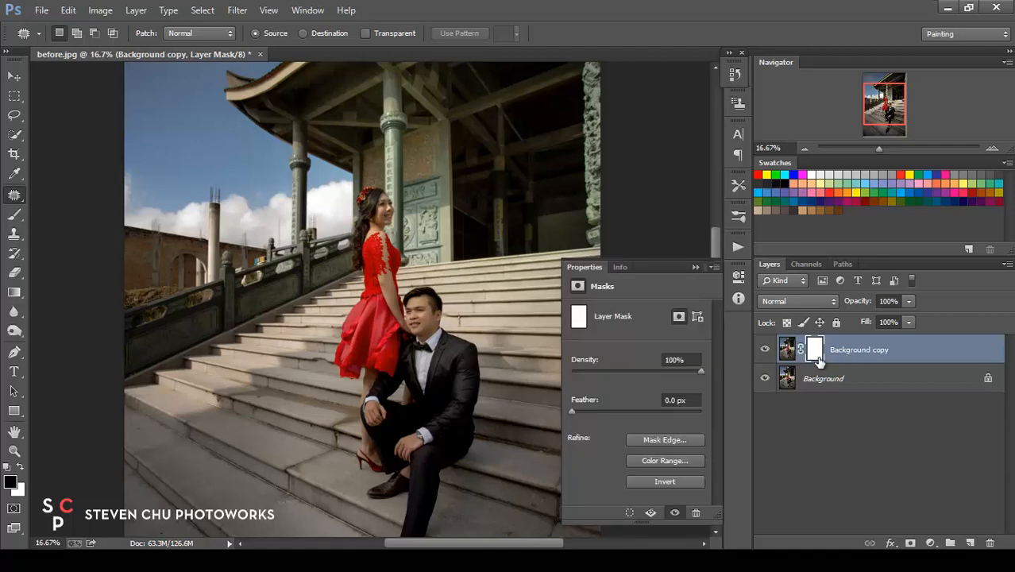
left_click(695, 267)
Set up the Brush tool with 100% opacity and white as the foreground colour
key("ctrl+plus")
key("ctrl+plus")
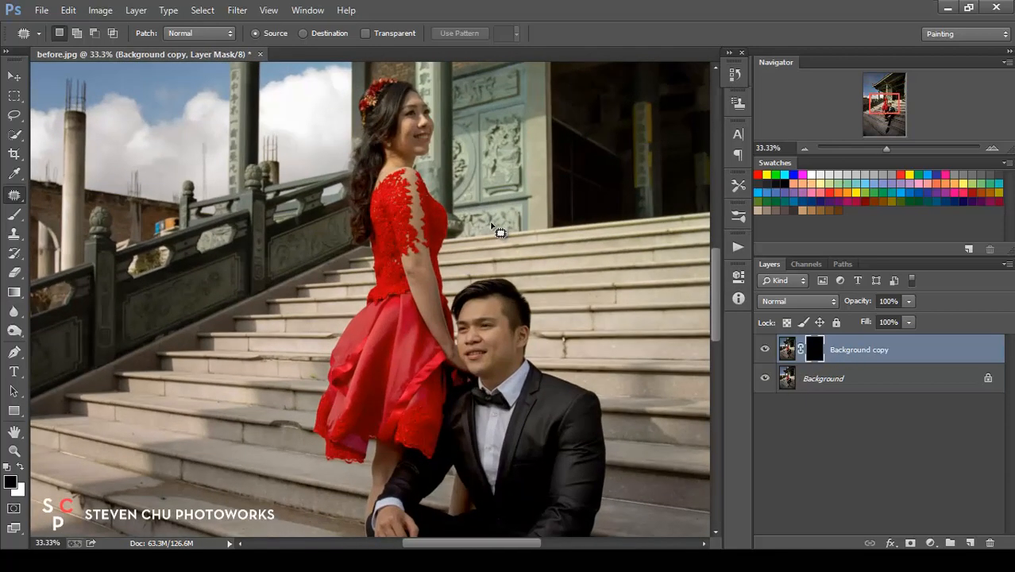
left_click(15, 215)
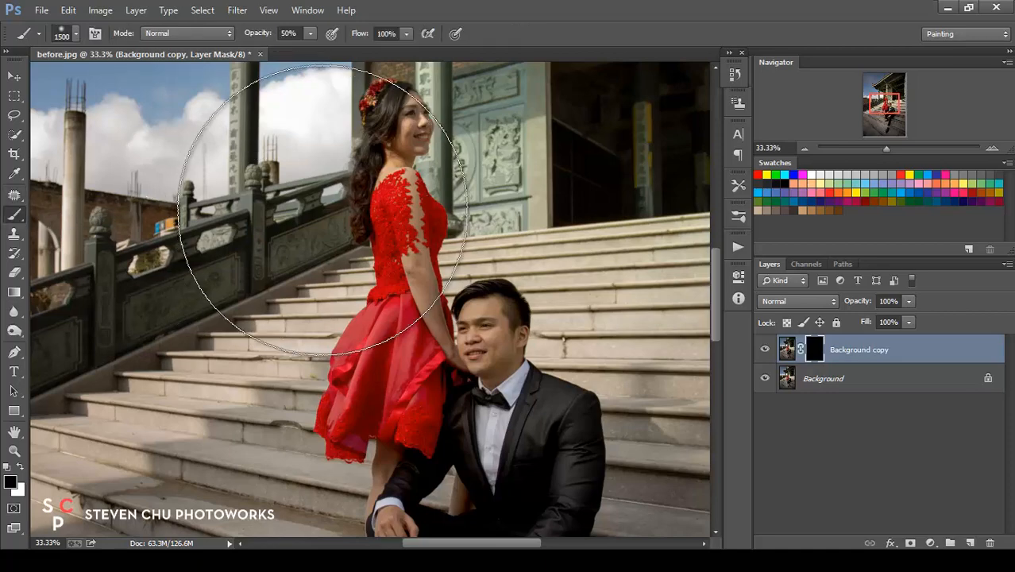
left_click(310, 34)
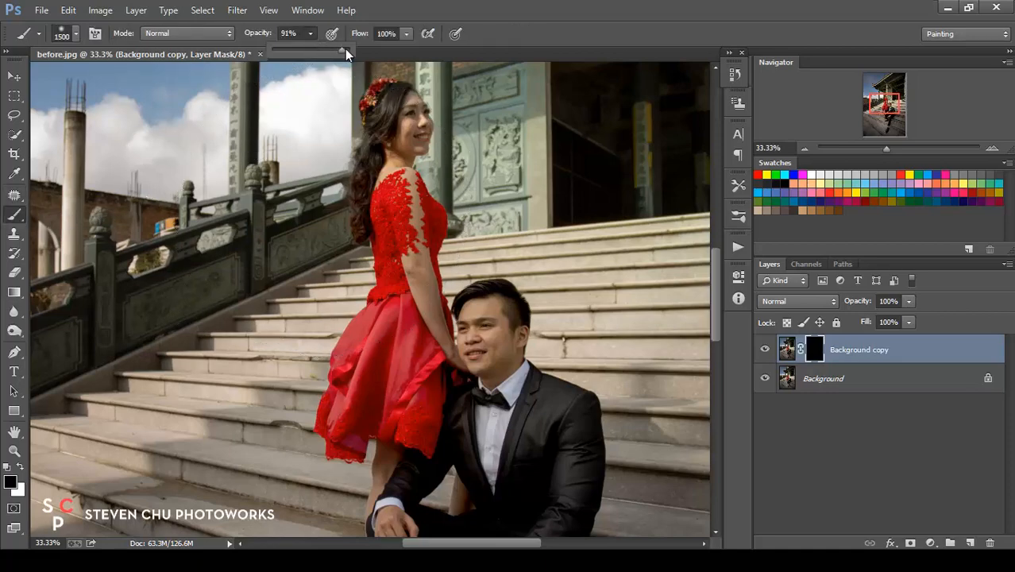
left_click(534, 6)
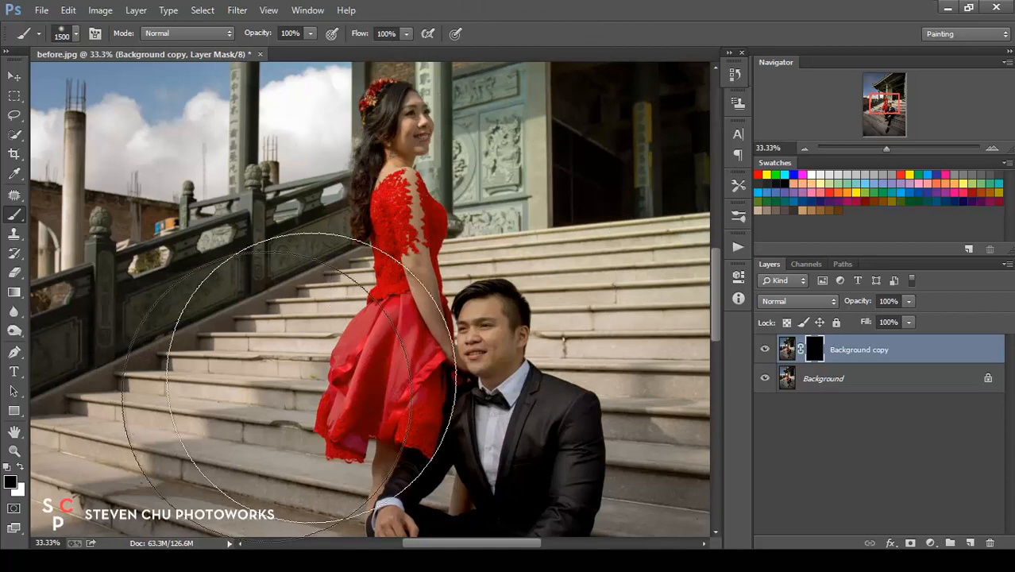
left_click(19, 469)
left_click(22, 468)
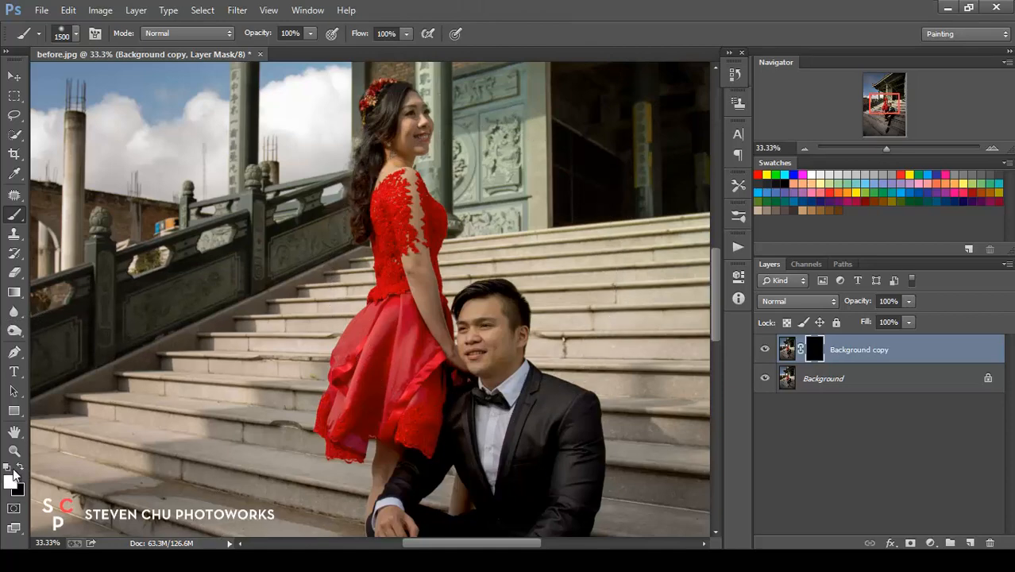
Reduce the brush size to about 80 and paint the mask white over the couple's skin to reveal the smoothing
key("bracketleft")
key("bracketleft")
key("bracketleft")
key("bracketleft")
key("bracketleft")
key("bracketleft")
key("bracketleft")
key("bracketleft")
key("bracketleft")
key("bracketleft")
key("bracketleft")
key("bracketleft")
key("bracketleft")
key("bracketleft")
key("bracketleft")
key("bracketleft")
key("bracketleft")
key("bracketleft")
left_click(475, 339)
key("[")
key("]")
Flatten the image so the masked skin smoothing merges into the Background layer
left_click_drag(414, 422, 376, 247)
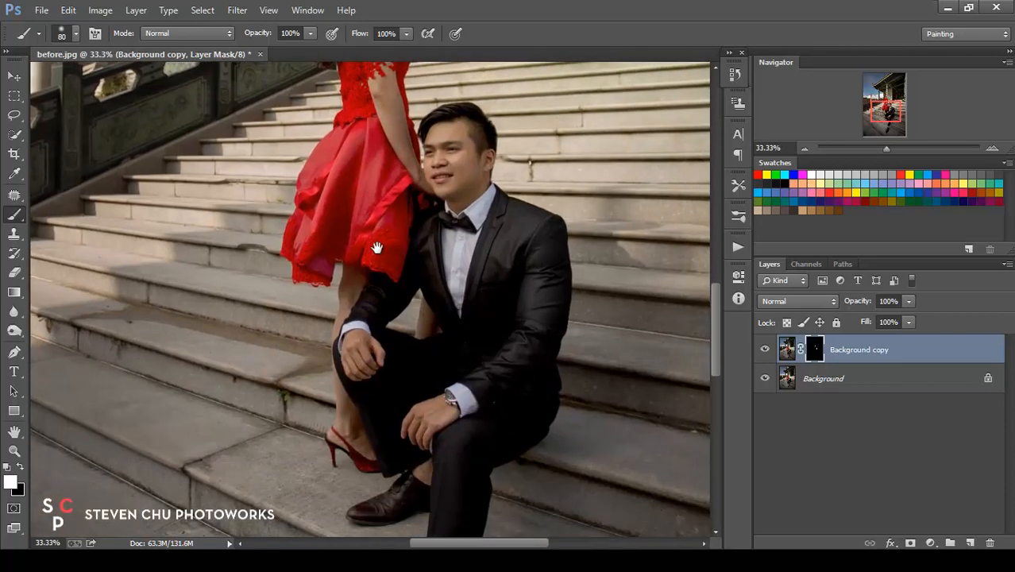
key("ctrl+minus")
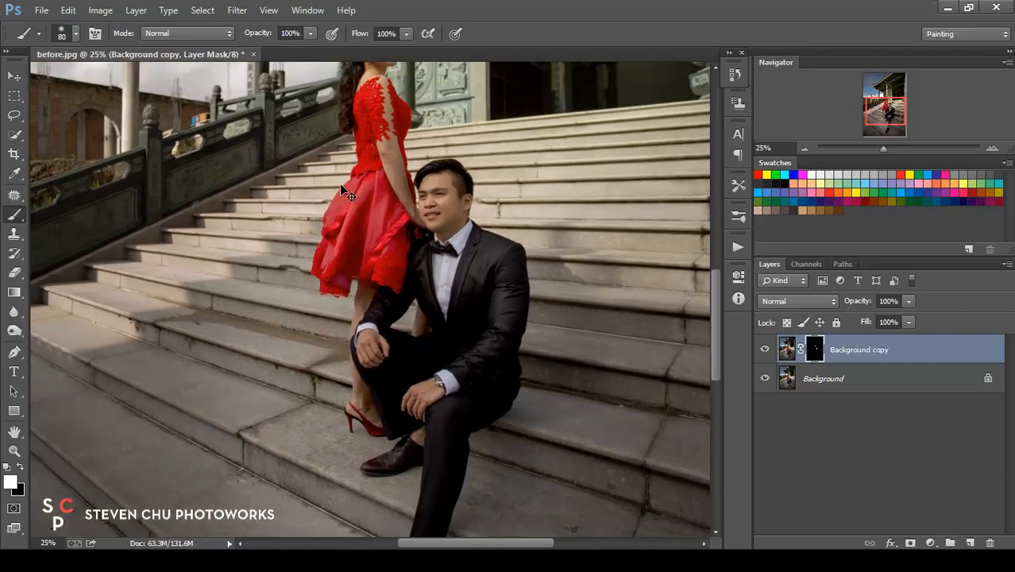
key("ctrl+minus")
key("ctrl+minus")
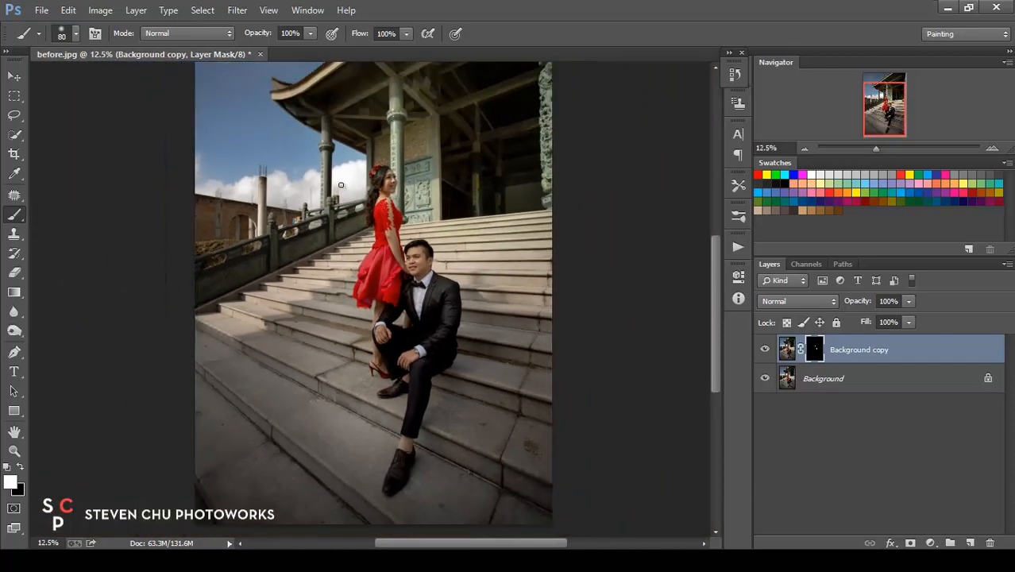
right_click(908, 355)
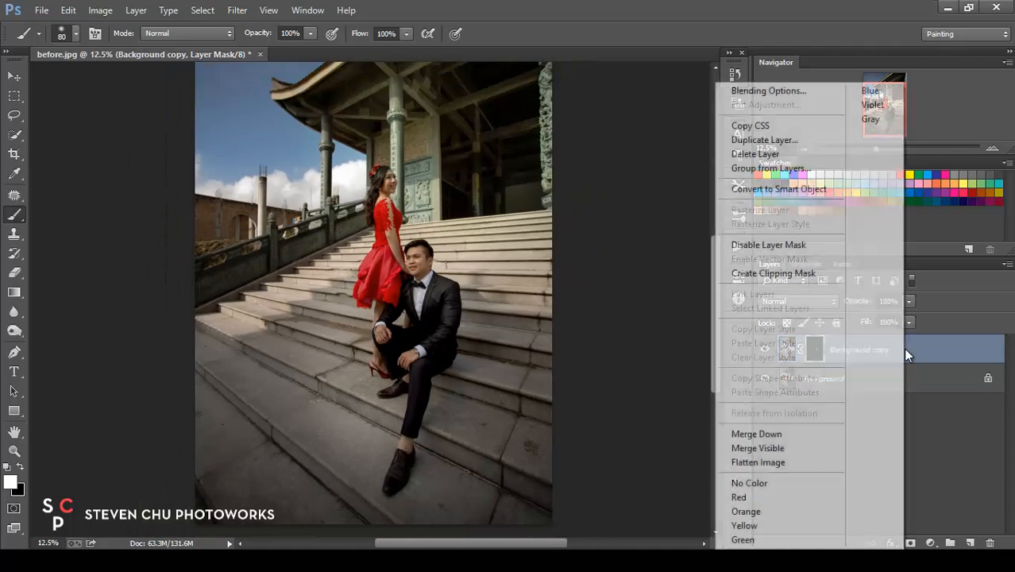
left_click(776, 463)
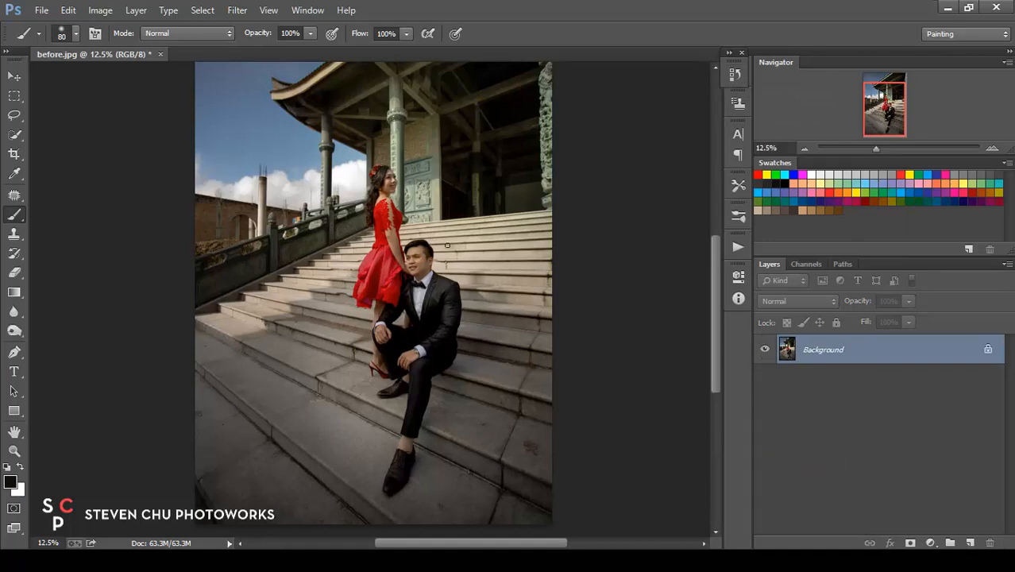
Select the bride's whole red skirt from the waist to the hem with the Quick Selection tool
key("ctrl+plus")
key("ctrl+plus")
key("ctrl+plus")
key("ctrl+plus")
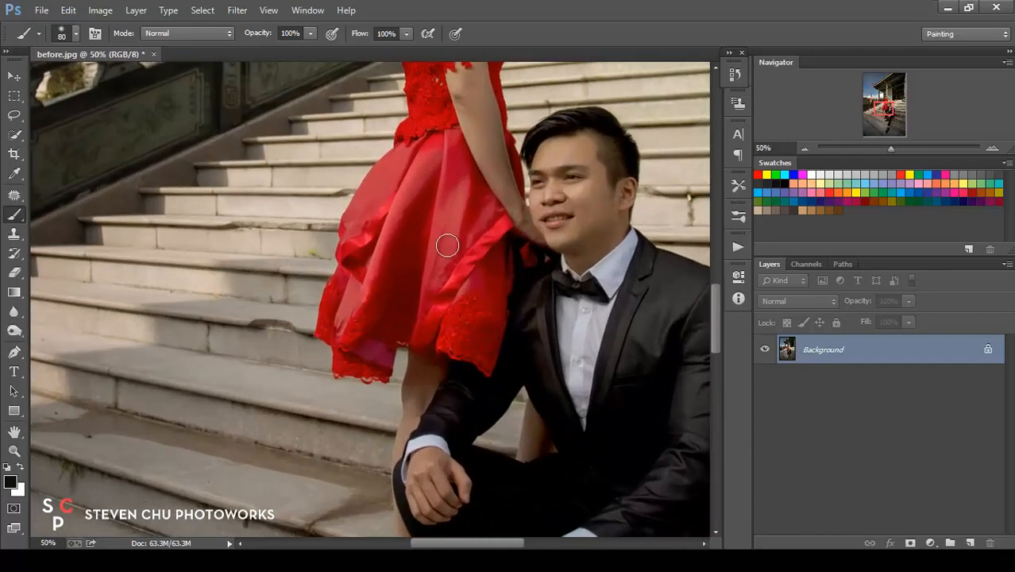
left_click_drag(14, 134, 56, 138)
mouse_move(401, 158)
left_mouse_down()
mouse_move(374, 189)
mouse_move(363, 252)
mouse_move(433, 152)
mouse_move(448, 150)
mouse_move(463, 173)
mouse_move(467, 215)
left_mouse_up()
mouse_move(437, 275)
left_mouse_down()
mouse_move(423, 348)
mouse_move(450, 320)
left_mouse_up()
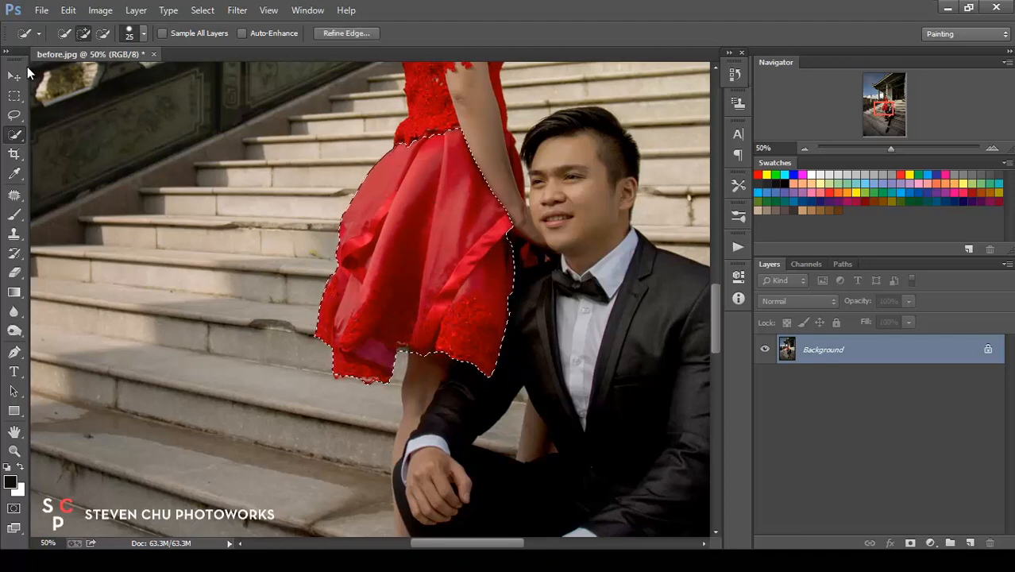
Copy the selected skirt from the Background onto its own new layer
left_click(16, 77)
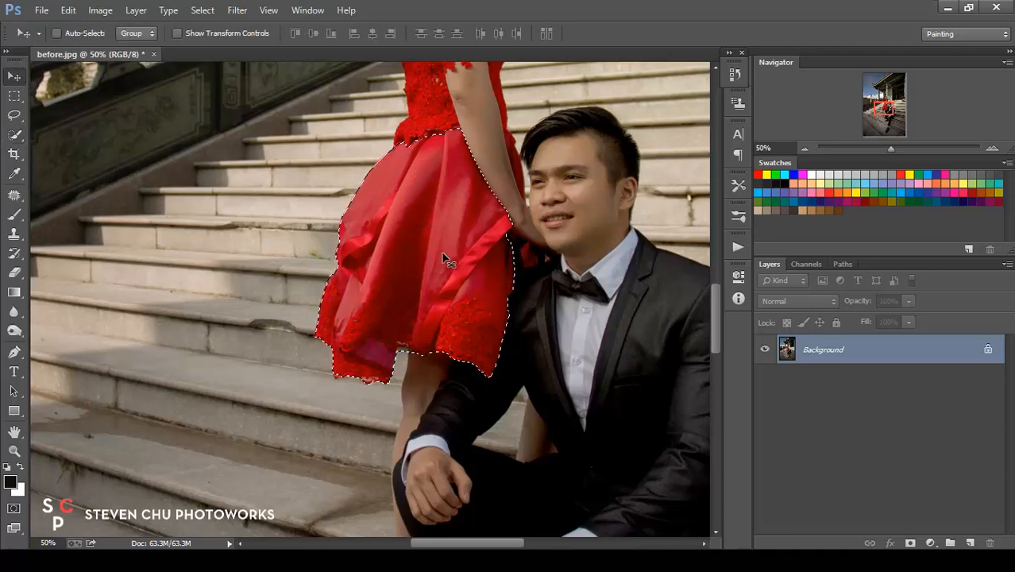
left_click_drag(819, 351, 828, 357)
key("ctrl+j")
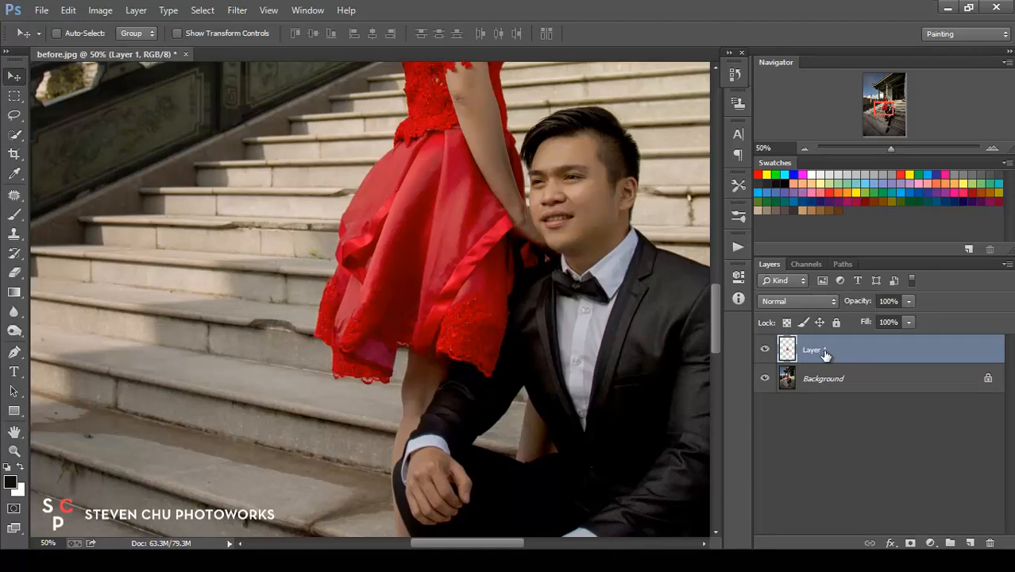
Rename the skirt layer "Ctrl J atau Command J" and convert it to a Smart Object
double_click(818, 350)
type("ctrl J atau Command J")
key("Return")
right_click(853, 347)
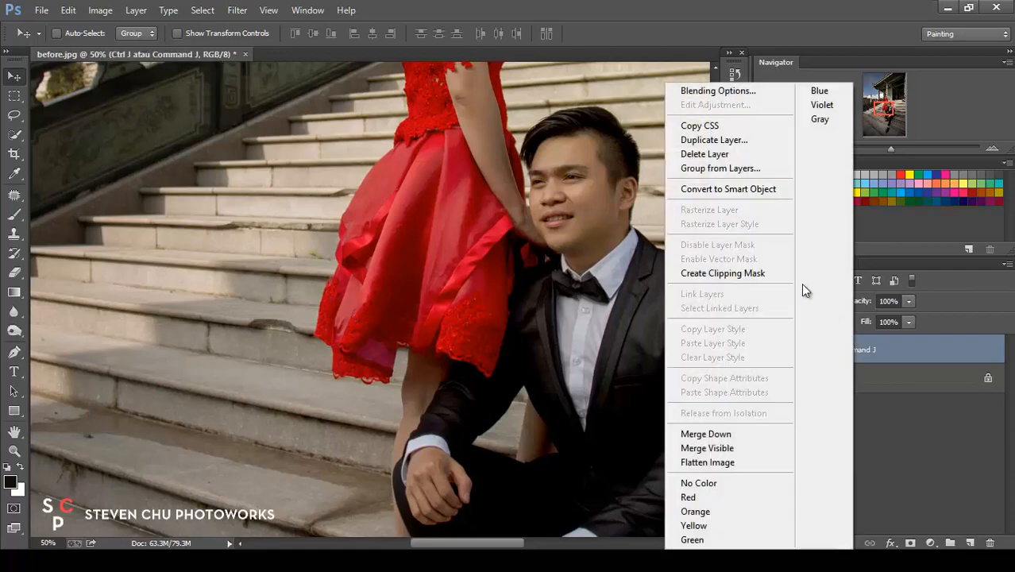
left_click(764, 191)
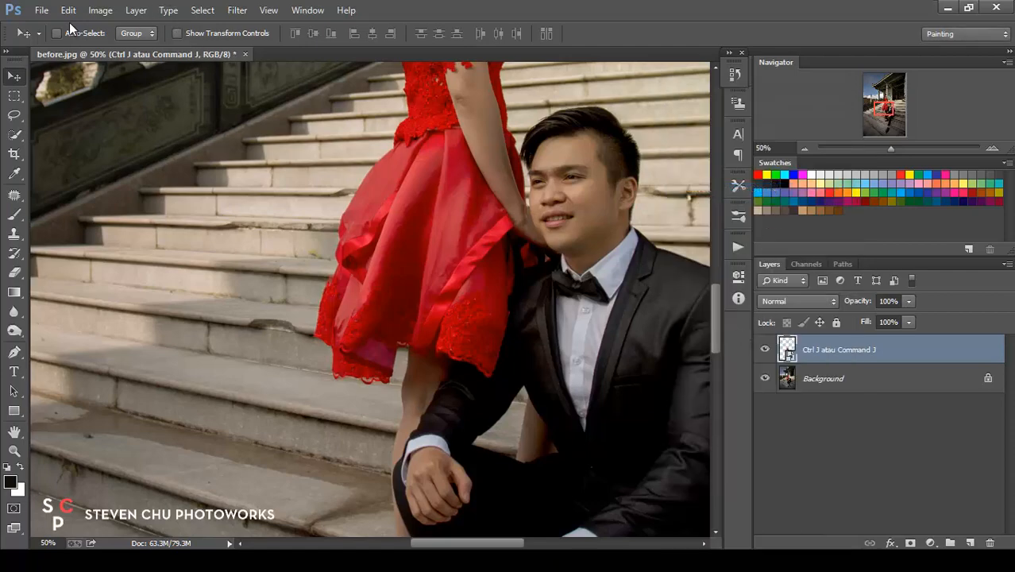
Enlarge the skirt layer down and away from the groom with Free Transform, to about 175% width and 233% height
key("ctrl+minus")
key("ctrl+minus")
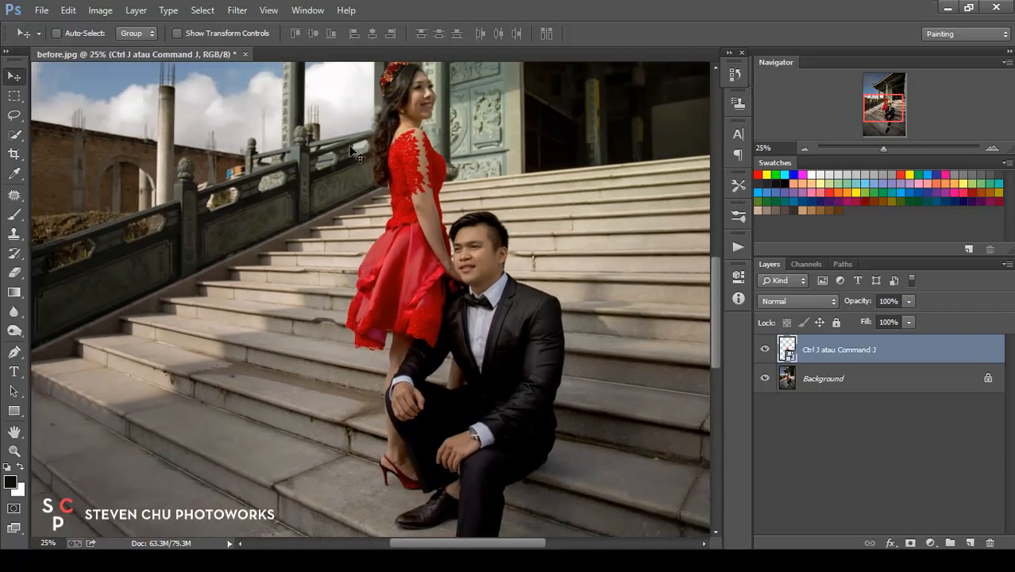
left_click(69, 10)
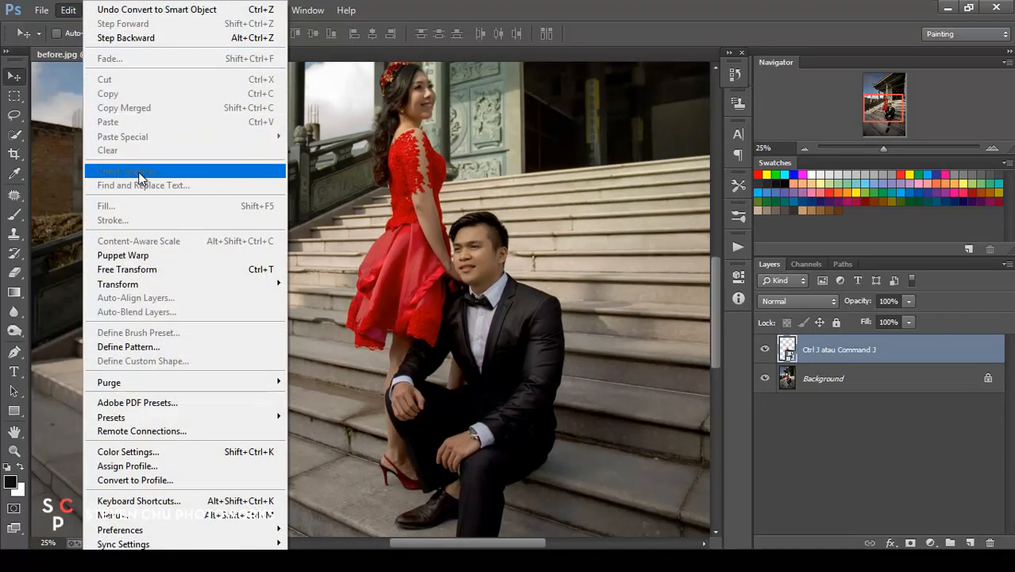
left_click(140, 270)
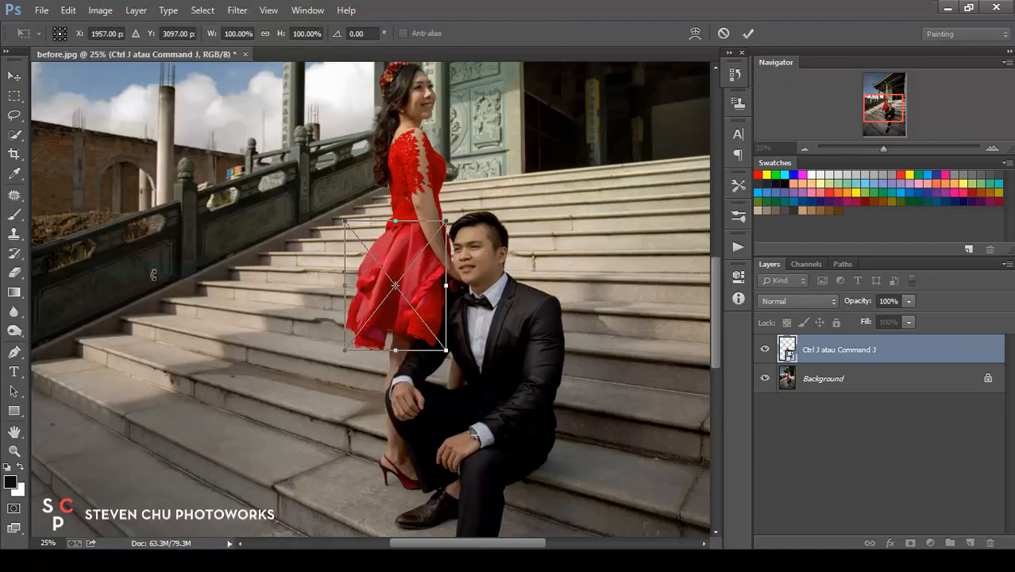
left_click_drag(346, 351, 193, 523)
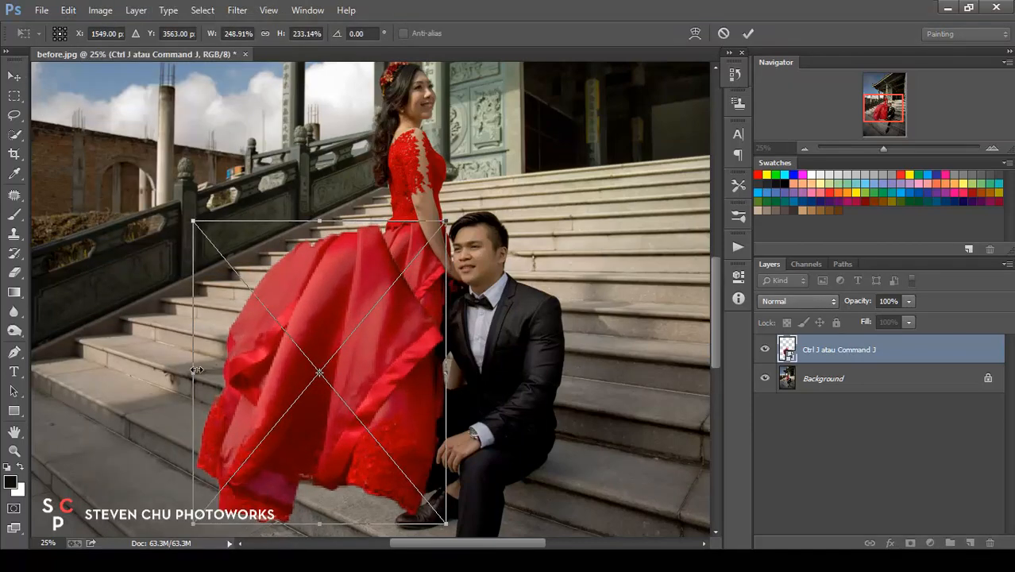
left_click_drag(197, 369, 268, 366)
Rotate the enlarged skirt about 9.6 degrees and reposition it so its top meets the bride's waist
left_click_drag(555, 267, 553, 310)
left_click_drag(415, 312, 428, 310)
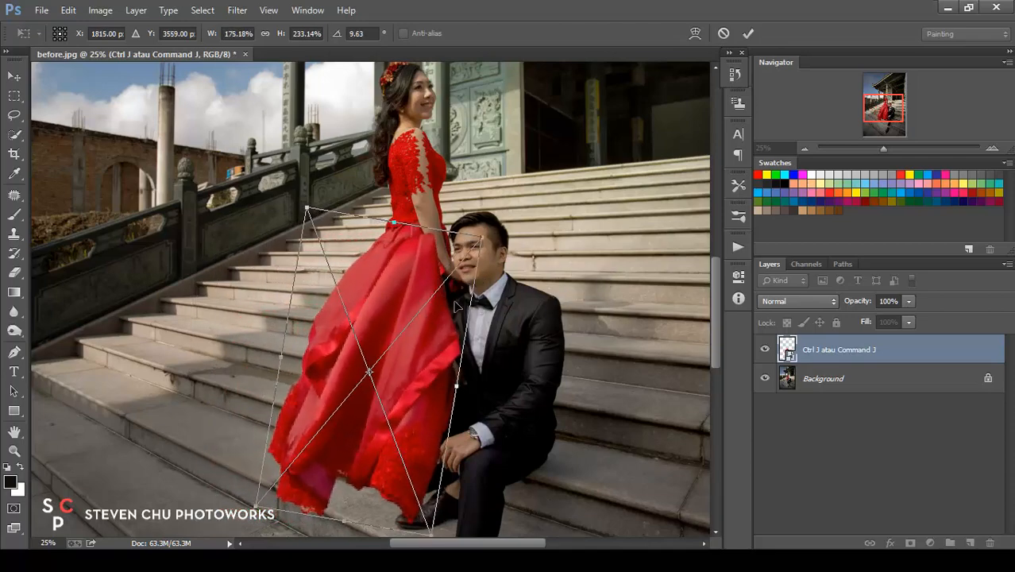
key("ctrl+minus")
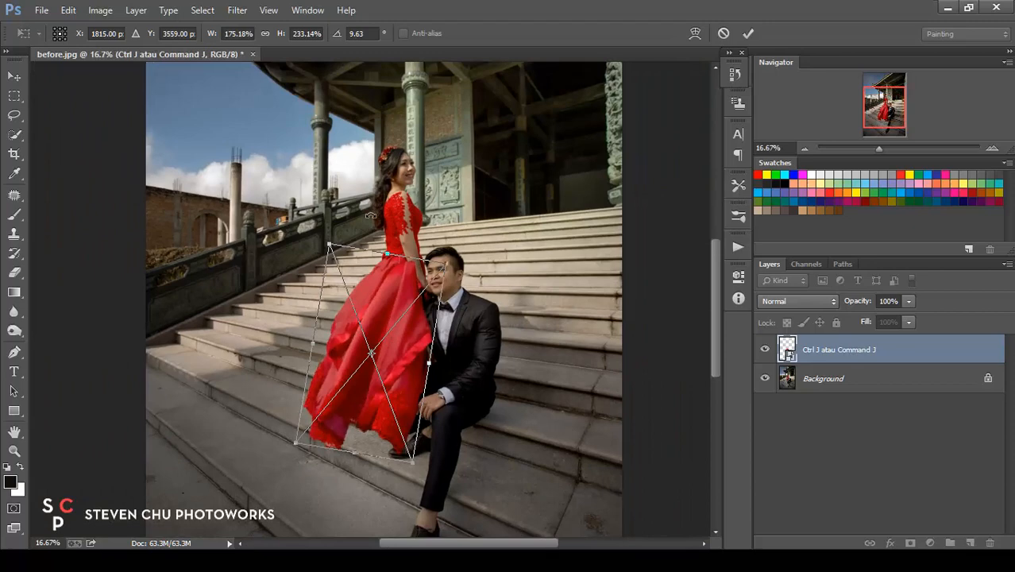
left_click_drag(399, 297, 393, 304)
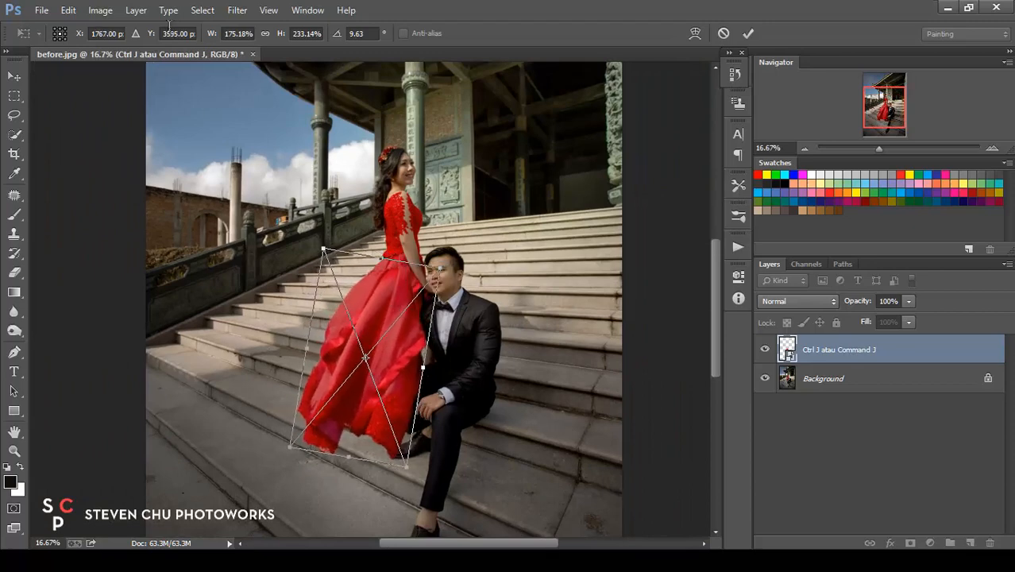
Warp the skirt to narrow its upper back edge, flare the hem outward and raise it clear of the groom's shoe
left_click(68, 11)
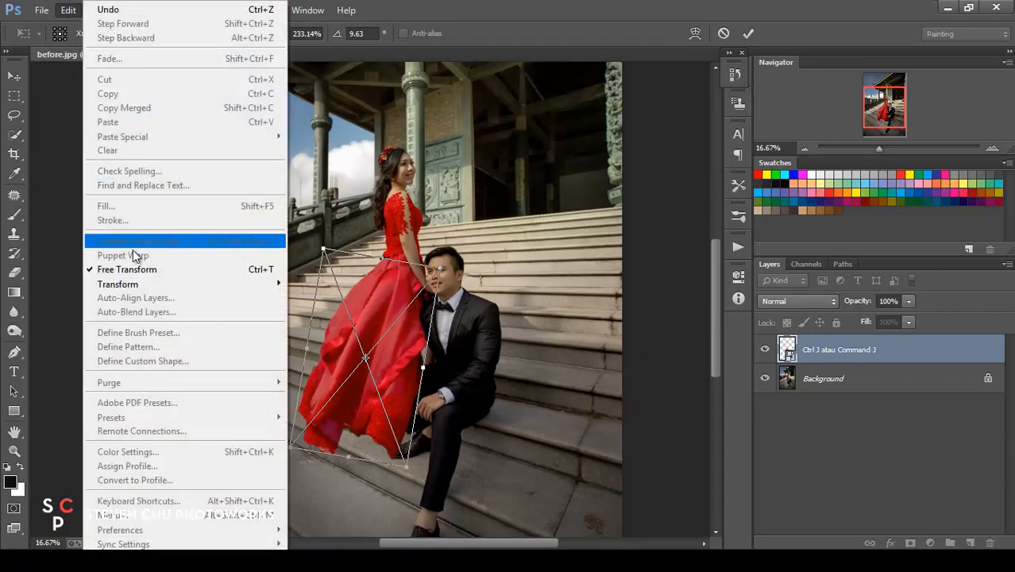
mouse_move(135, 286)
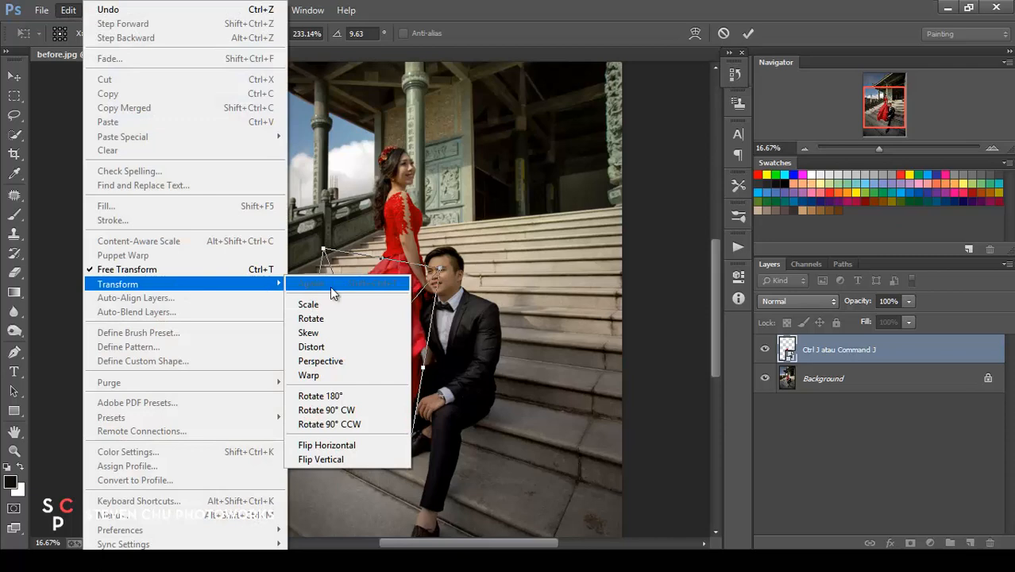
left_click(321, 379)
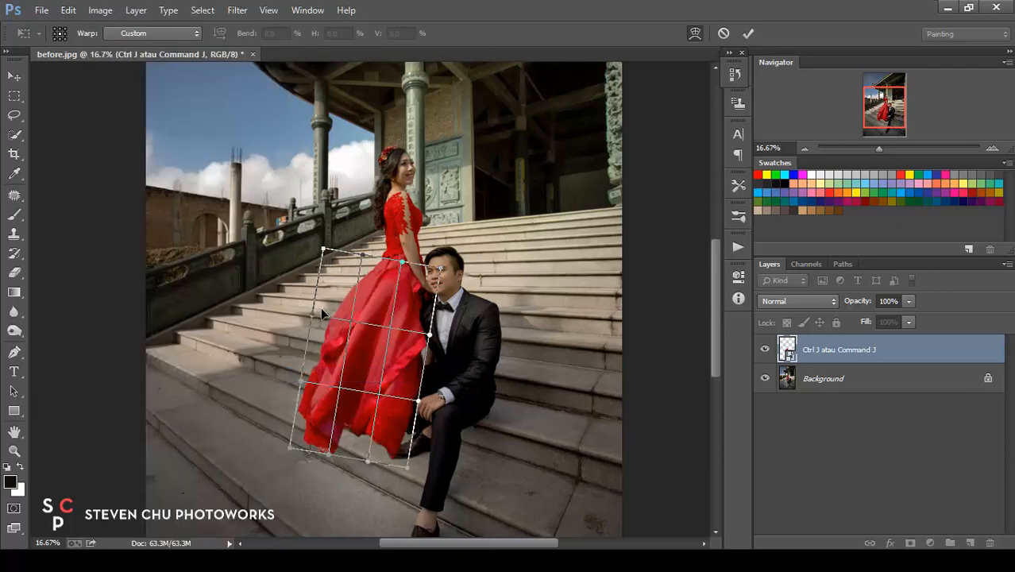
left_click_drag(315, 313, 354, 309)
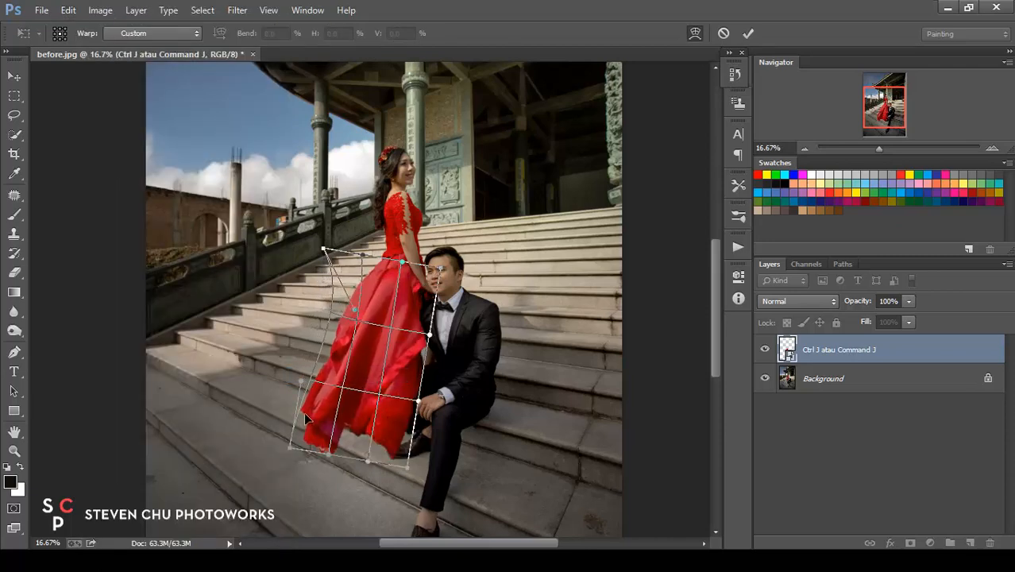
left_click_drag(288, 447, 255, 402)
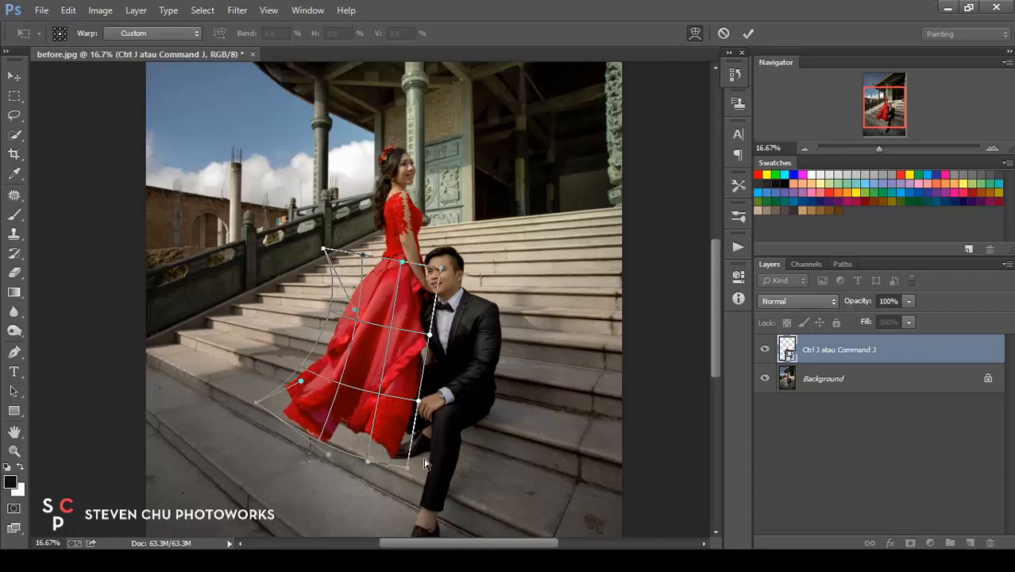
left_click_drag(407, 469, 374, 437)
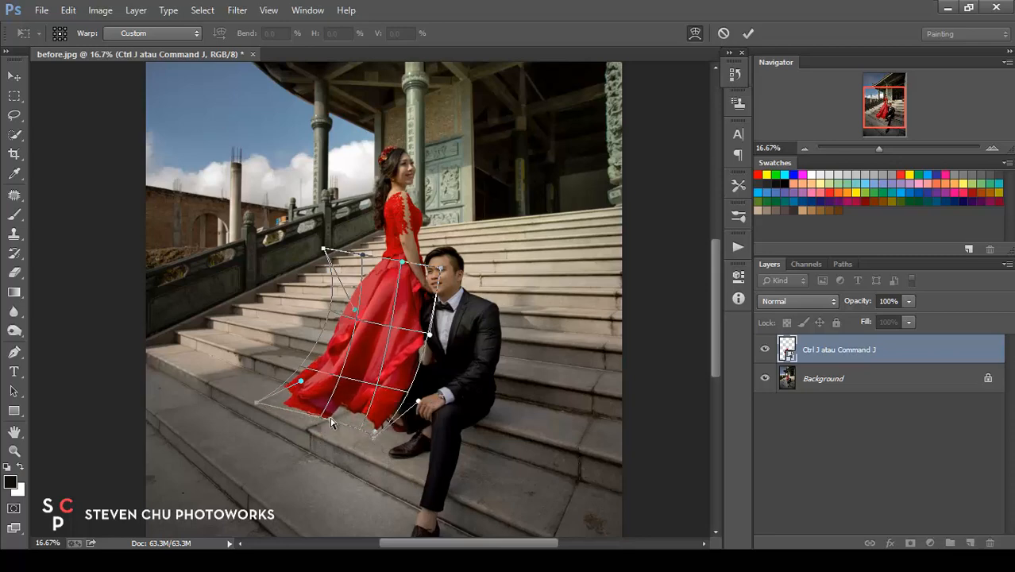
left_click_drag(419, 404, 414, 389)
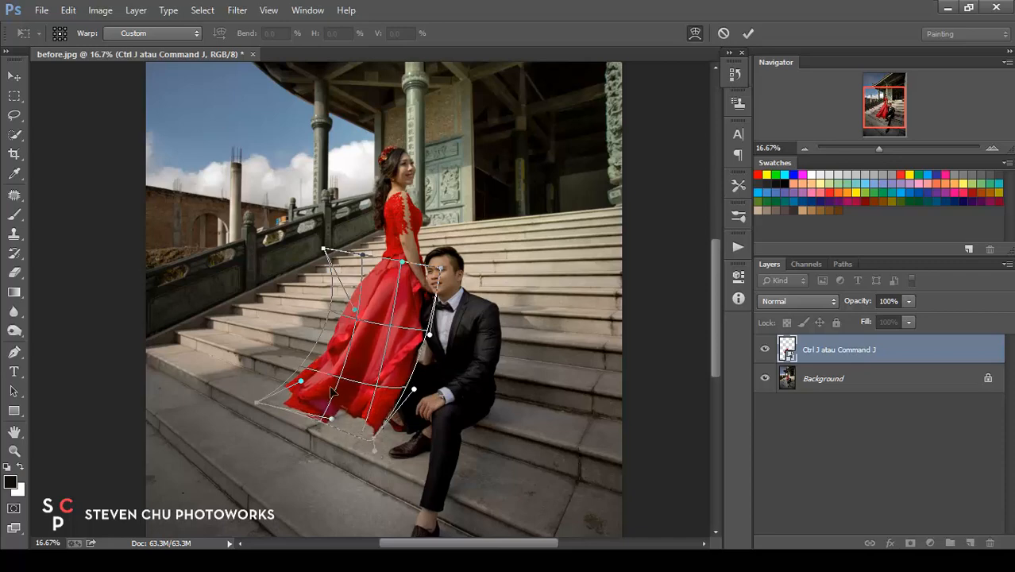
Refine the warp along the skirt's back edge, hem and waistline to fit the bodice, and apply the transformation
left_click_drag(354, 310, 363, 326)
left_click_drag(337, 415, 327, 428)
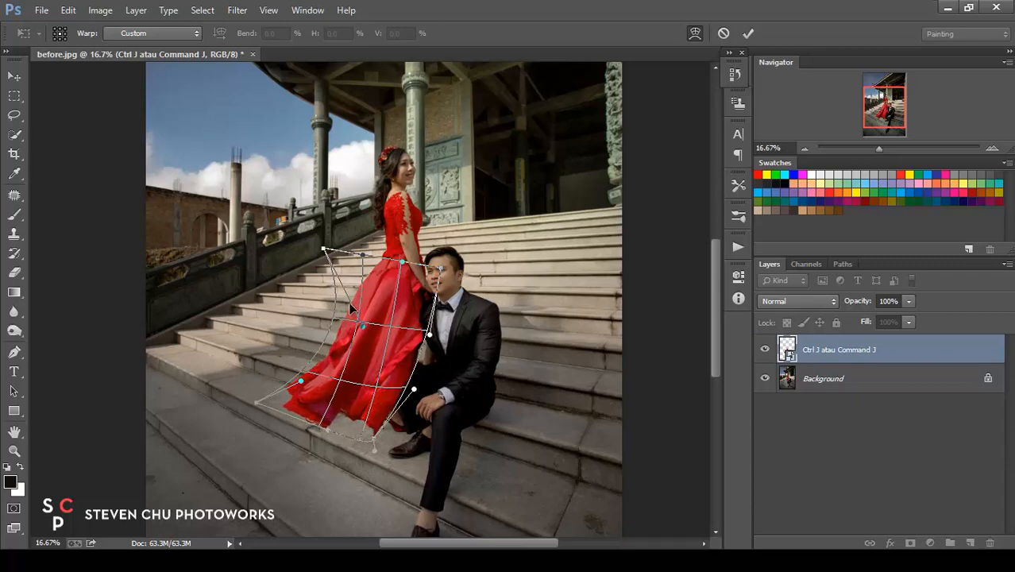
left_click_drag(354, 308, 356, 303)
left_click_drag(402, 262, 397, 255)
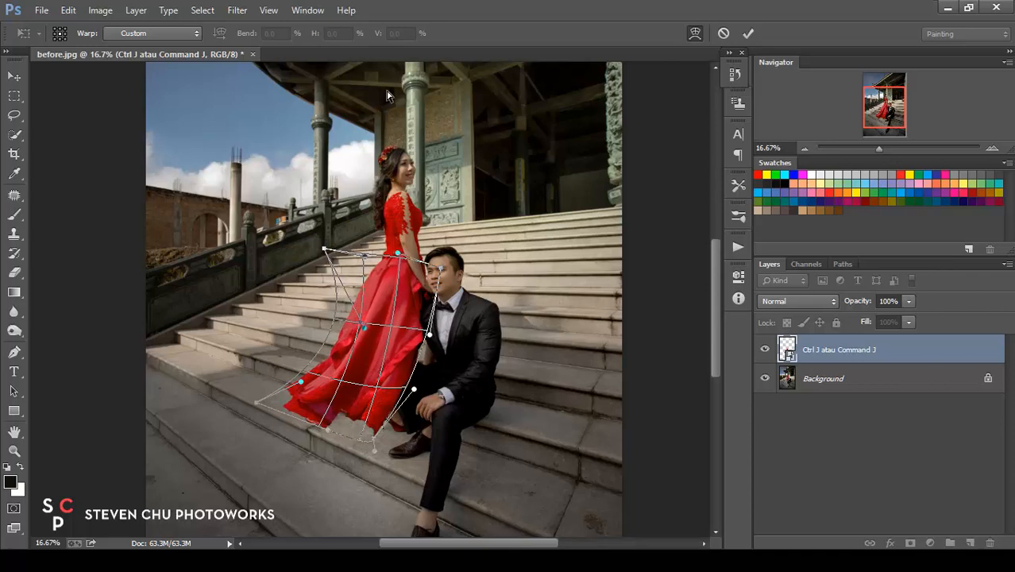
left_click(749, 33)
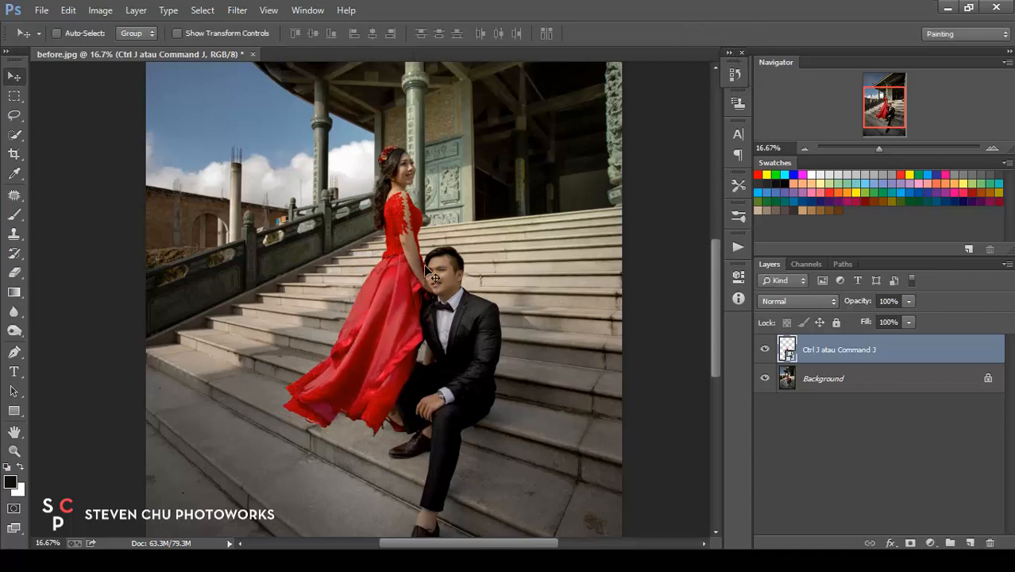
Add a layer mask to the skirt layer and set the Brush tool to black at 40% opacity
key("ctrl+plus")
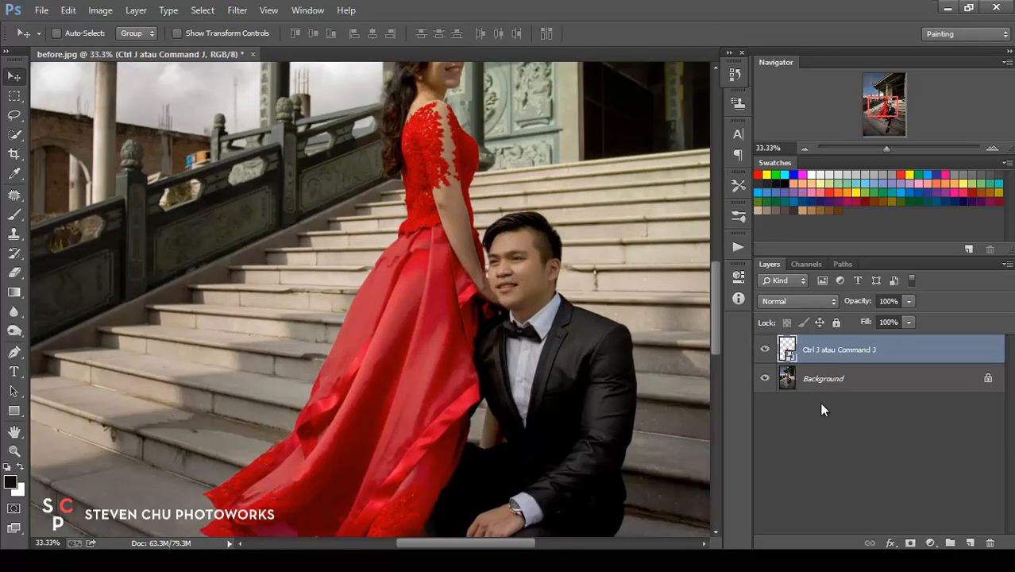
left_click(907, 542)
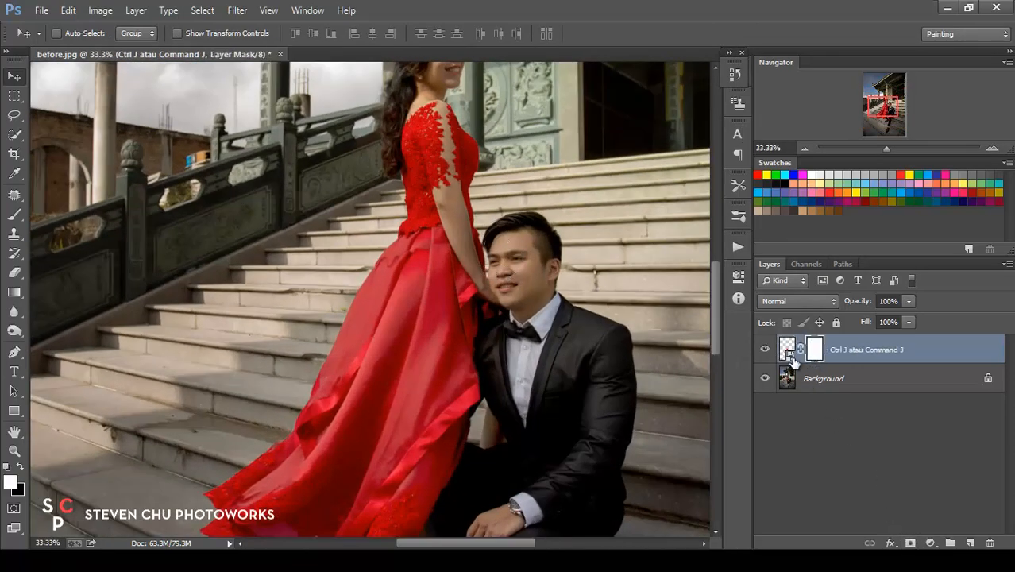
left_click(16, 215)
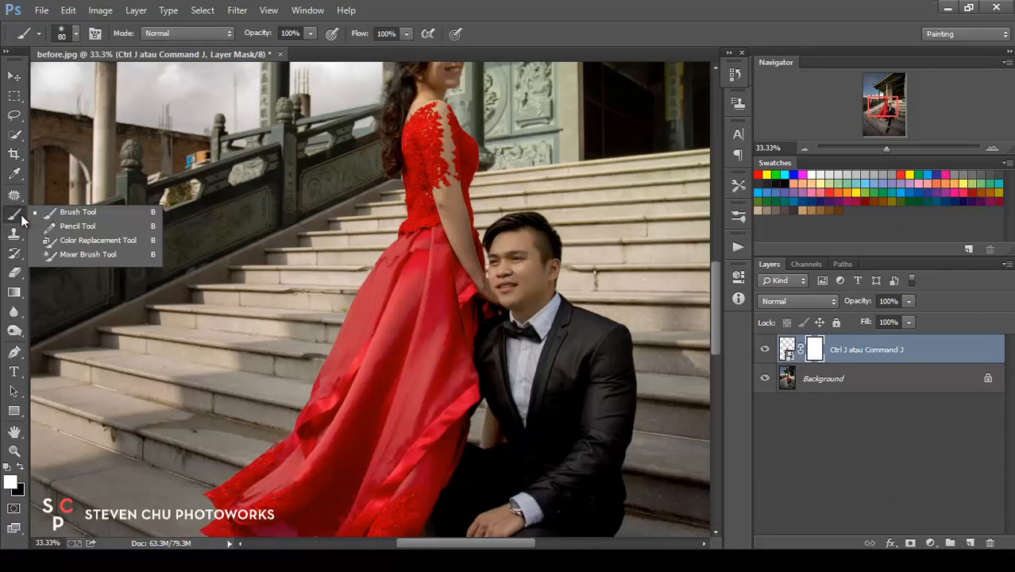
left_click(56, 212)
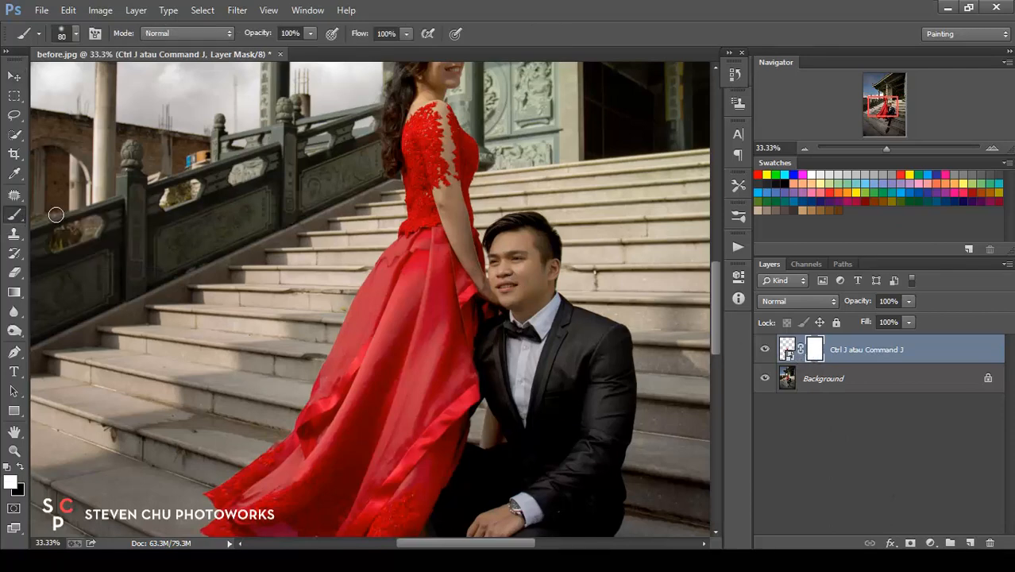
left_click(20, 468)
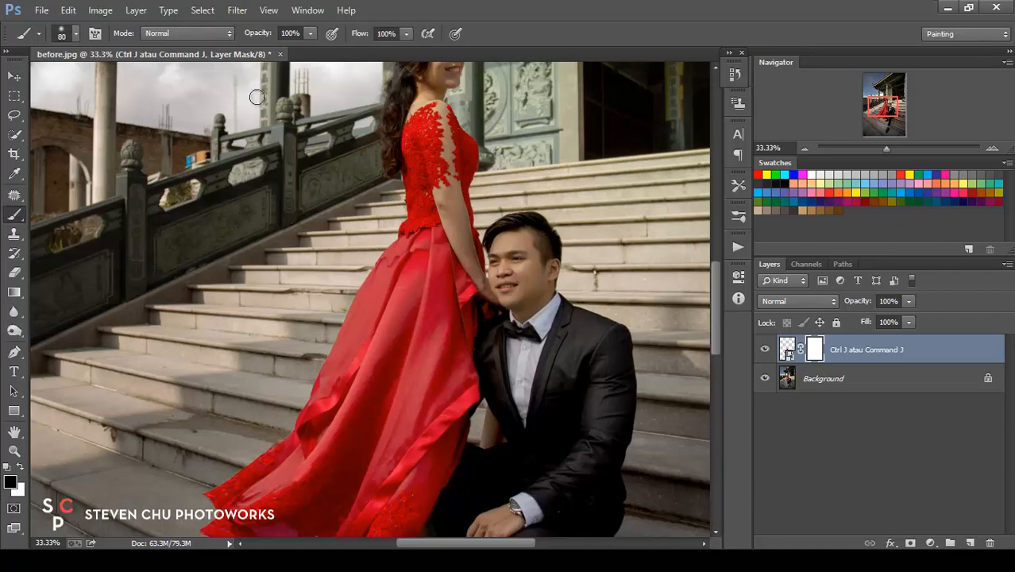
left_click(310, 33)
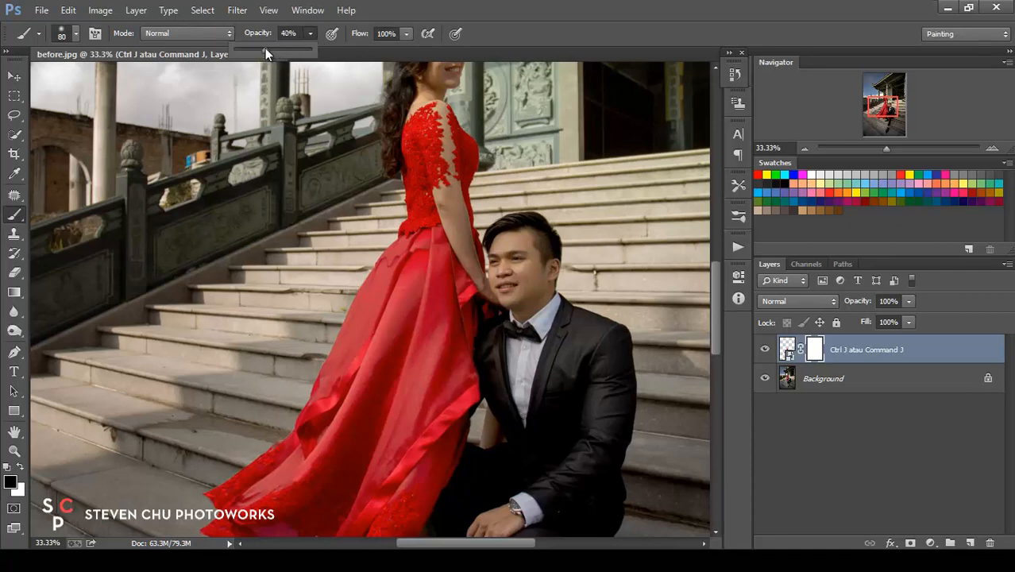
Paint the mask to blend the skirt's waistline and upper folds into the original dress, and compare with the skirt layer hidden
left_click(390, 255)
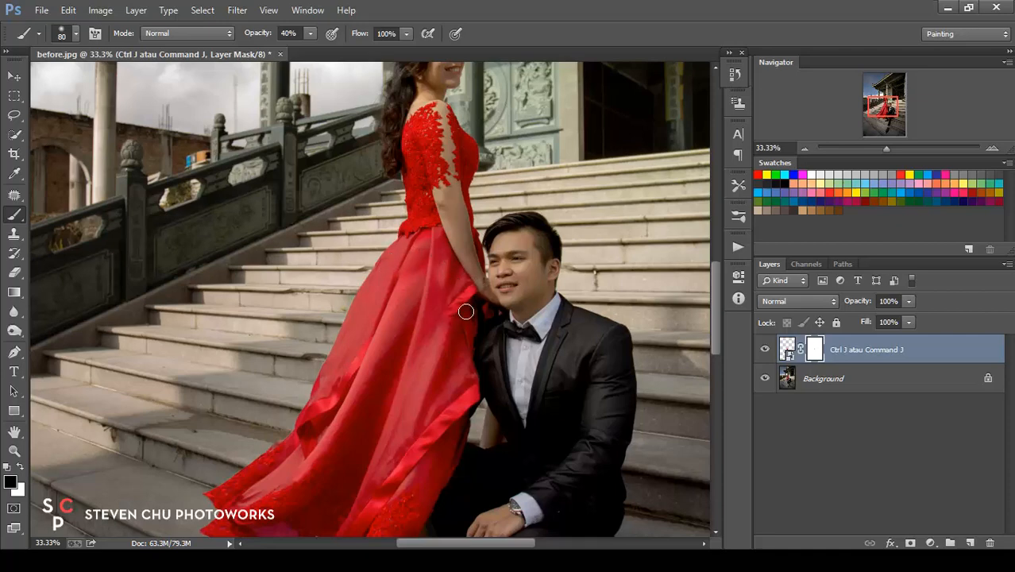
left_click_drag(465, 311, 465, 340)
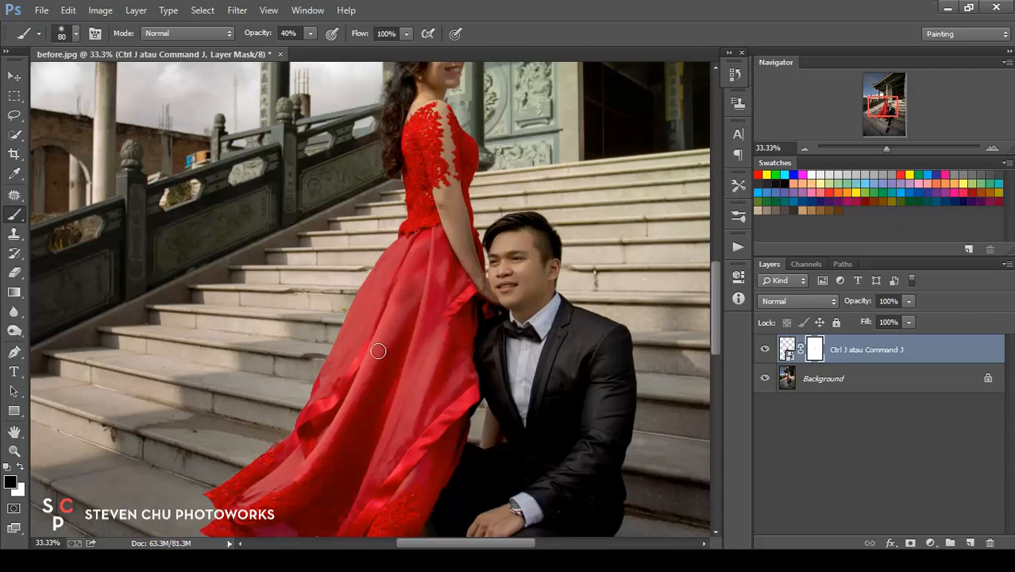
mouse_move(344, 447)
left_mouse_down()
mouse_move(369, 332)
mouse_move(370, 362)
left_mouse_up()
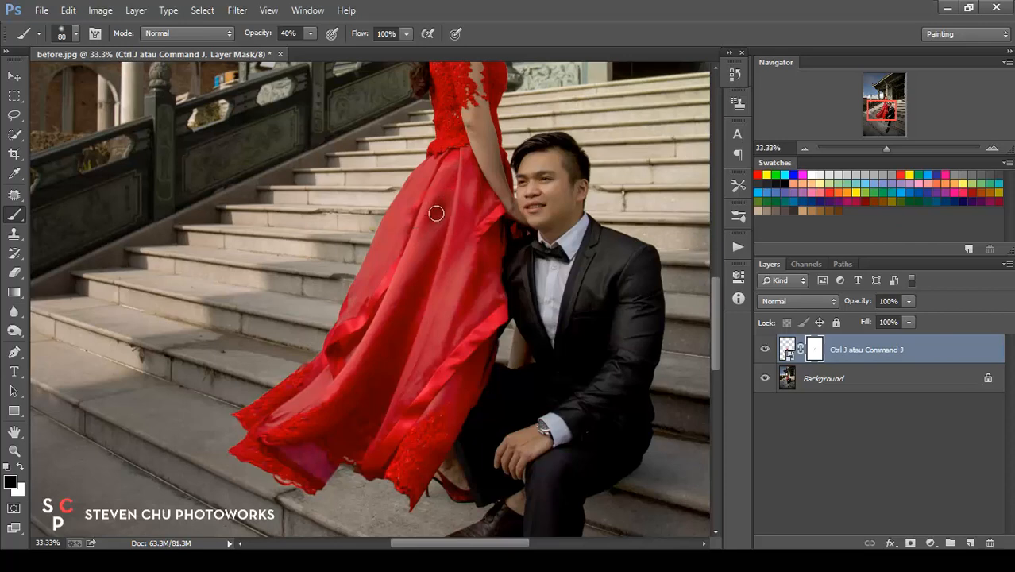
key("x")
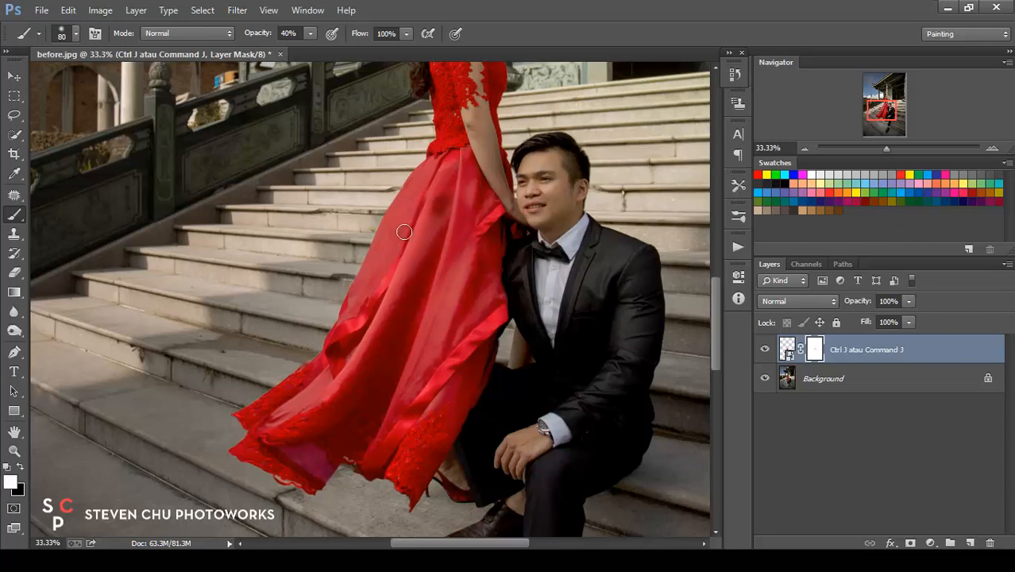
key("x")
left_click(764, 351)
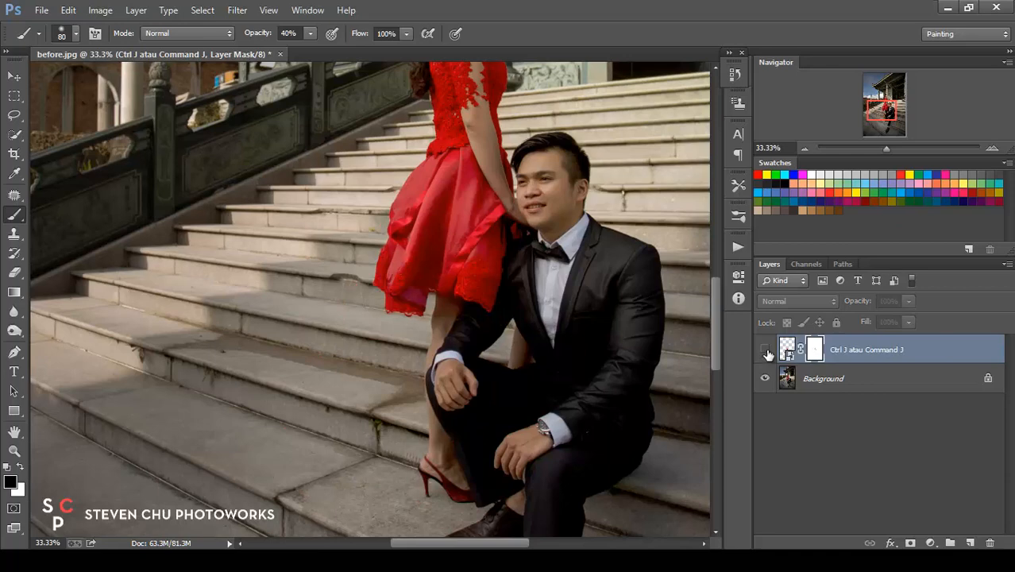
left_click(766, 351)
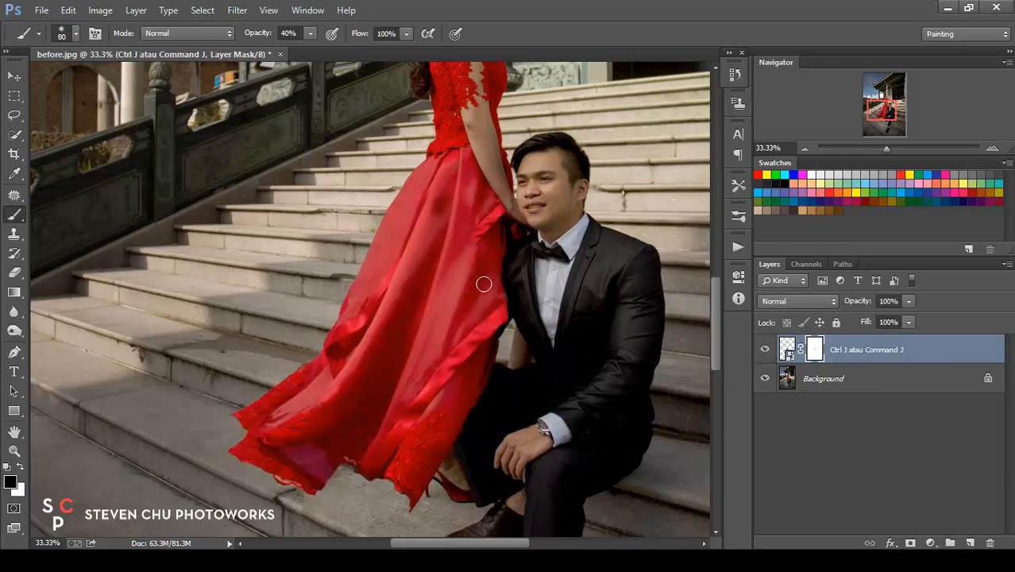
Hide the skirt layer and quick-select the groom's near arm, hand and leg on the Background layer
left_click(763, 352)
left_click(14, 137)
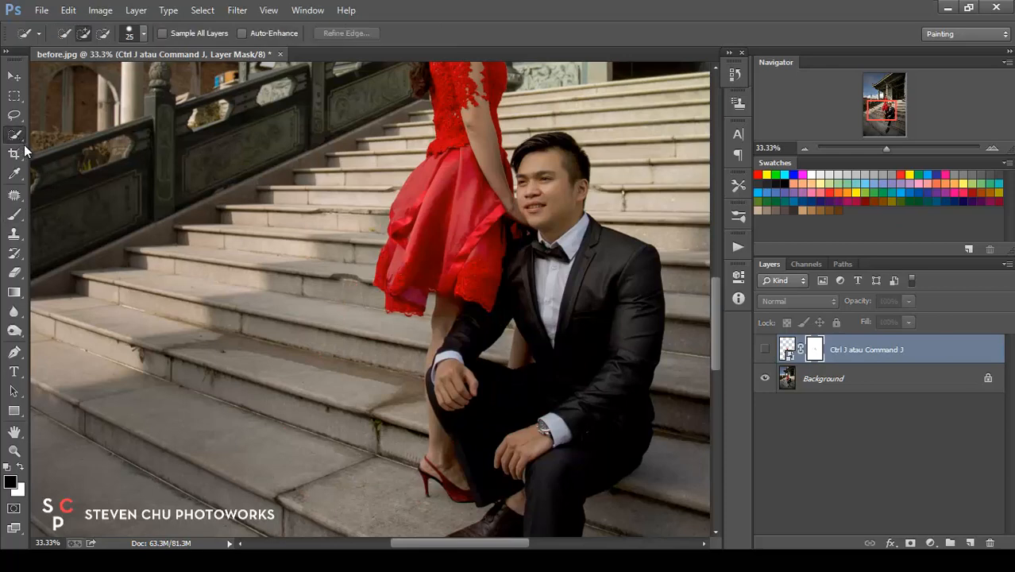
left_click(819, 385)
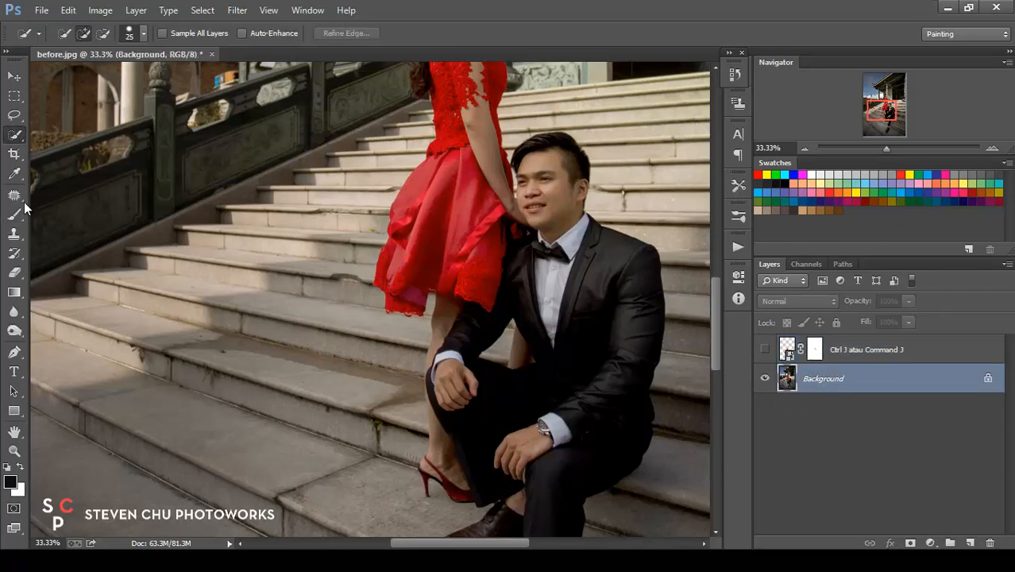
left_click(18, 137)
left_click(58, 136)
mouse_move(464, 337)
left_mouse_down()
mouse_move(440, 376)
mouse_move(429, 376)
mouse_move(439, 354)
mouse_move(435, 365)
mouse_move(501, 383)
left_mouse_up()
left_click_drag(559, 372, 542, 335)
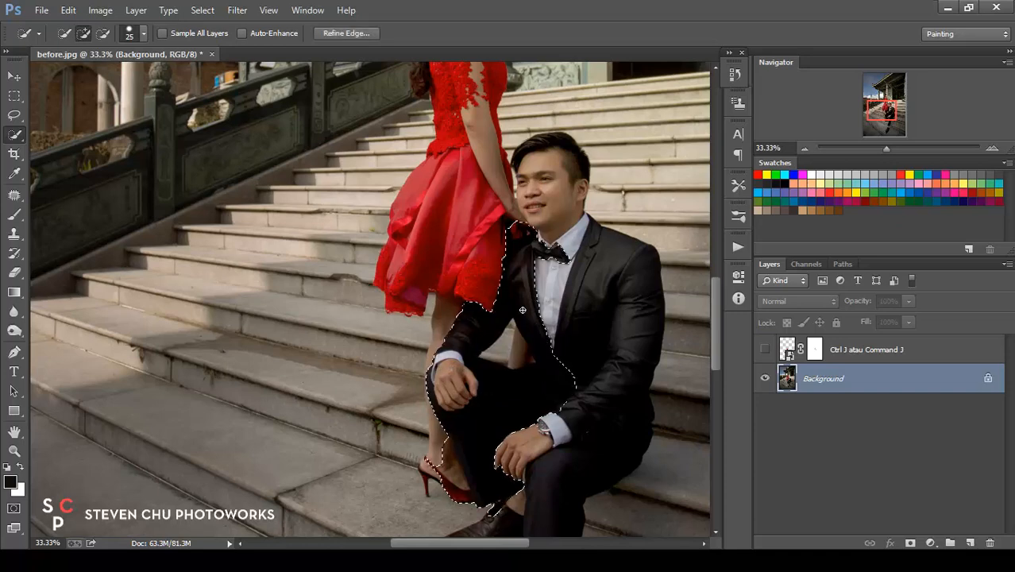
Subtract the bride's foot and shoe and the gap between the groom's sleeve and thigh from the selection
key("alt")
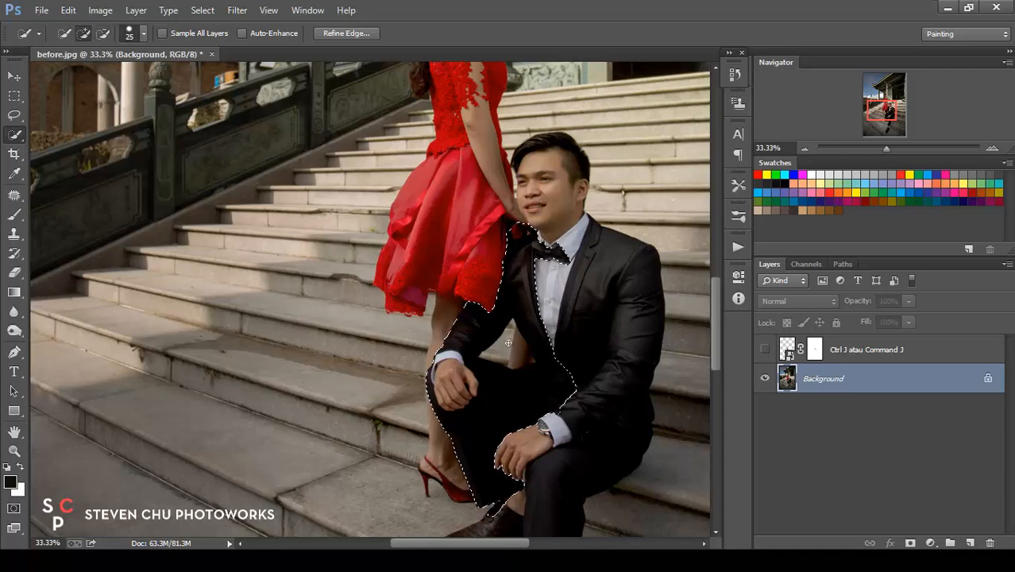
key("alt")
left_click(102, 34)
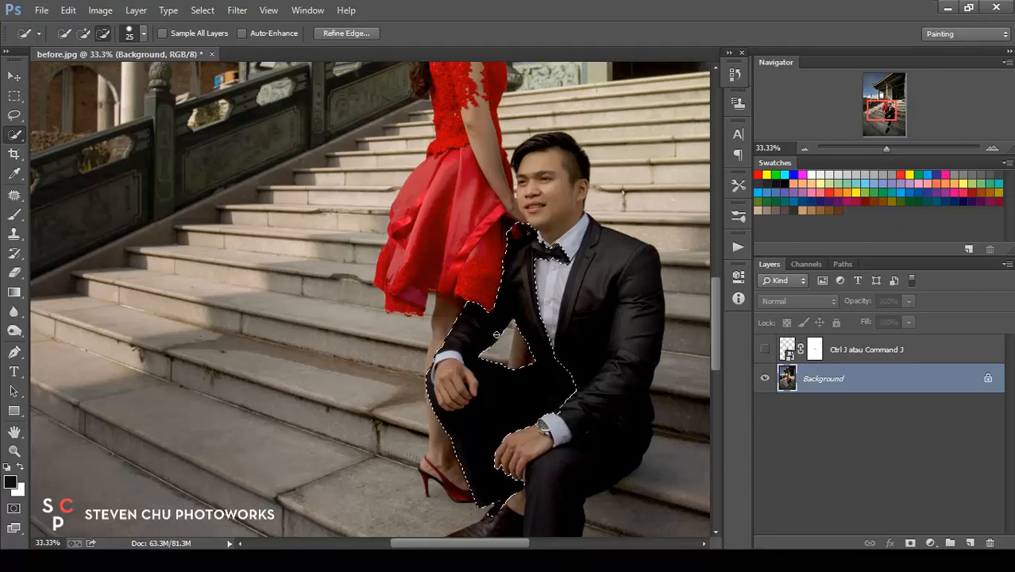
Show the skirt layer and paint its mask black at 100% opacity within the selection to uncover the groom's arm and leg, using brush size 200
left_click(765, 351)
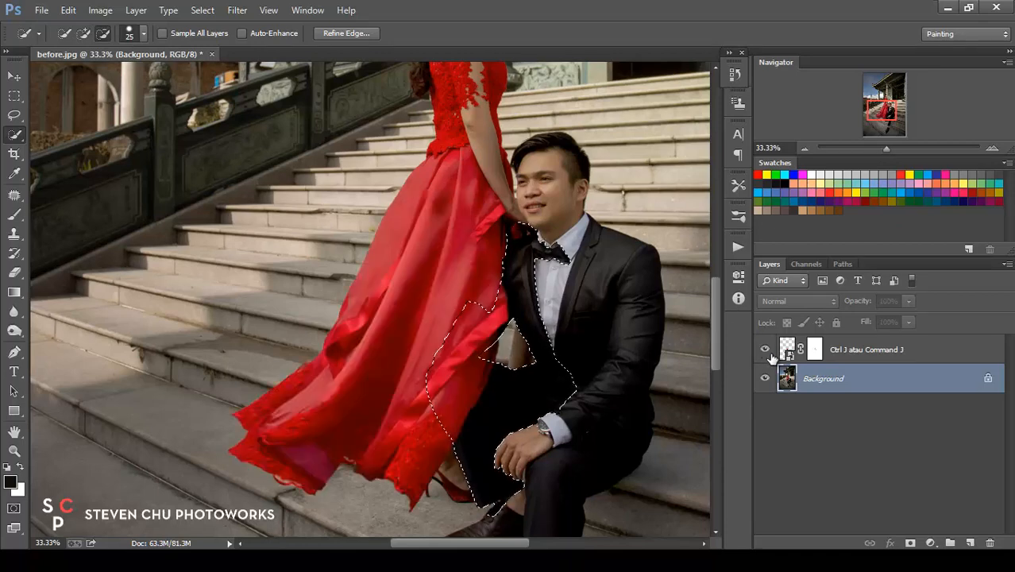
left_click(814, 352)
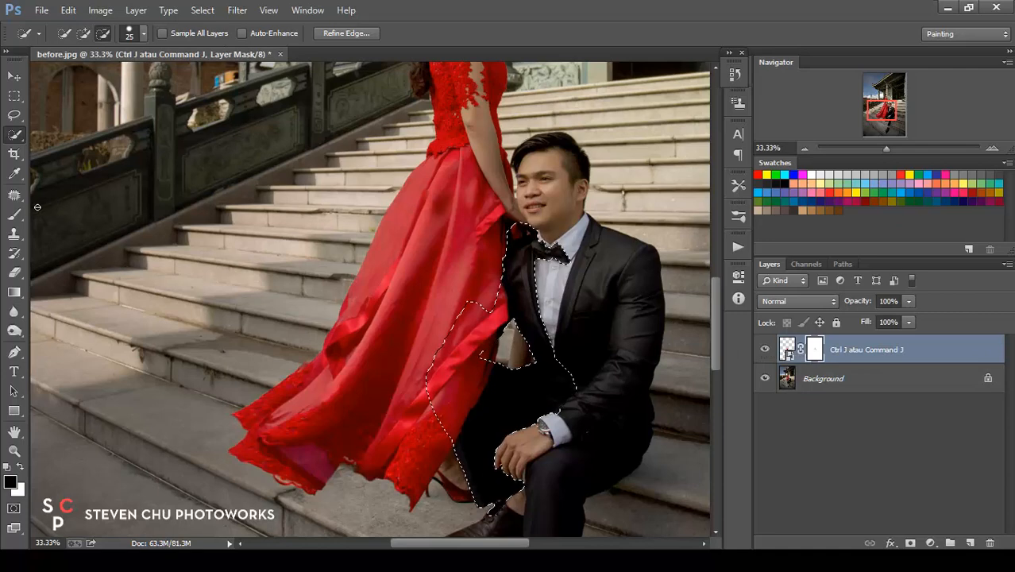
left_click(15, 214)
left_click(55, 216)
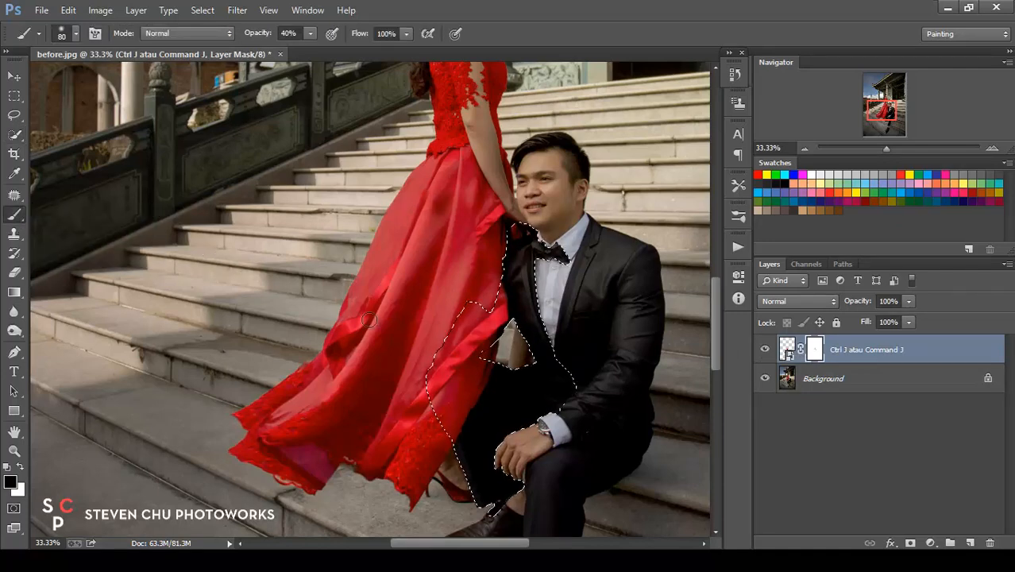
key("0")
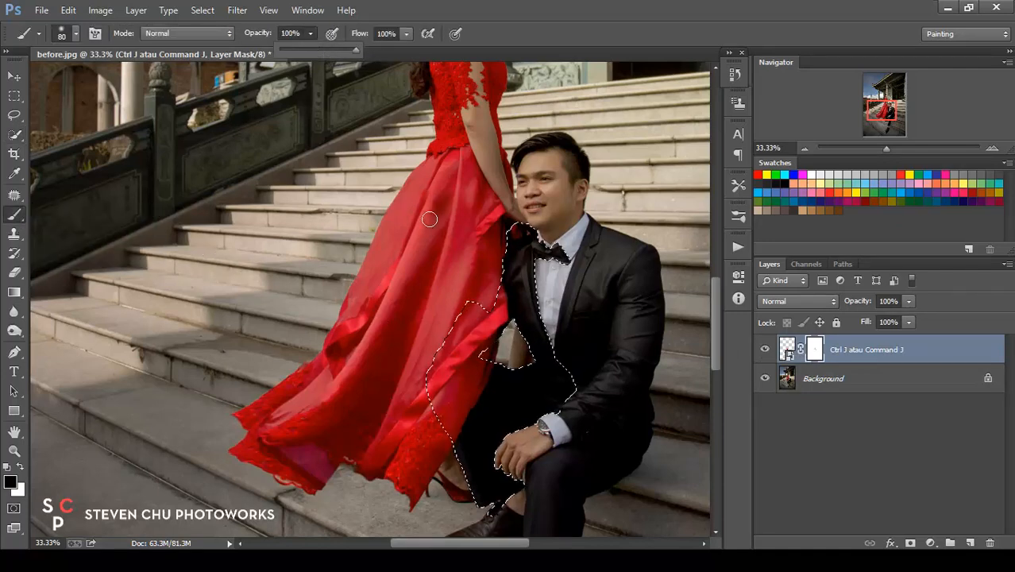
mouse_move(498, 328)
left_mouse_down()
mouse_move(501, 303)
mouse_move(497, 320)
mouse_move(503, 302)
mouse_move(487, 341)
mouse_move(494, 313)
mouse_move(451, 339)
mouse_move(477, 308)
mouse_move(463, 329)
mouse_move(476, 347)
mouse_move(457, 361)
mouse_move(469, 379)
mouse_move(453, 405)
mouse_move(456, 438)
mouse_move(456, 362)
mouse_move(484, 380)
left_mouse_up()
key("bracketright")
key("bracketright")
key("bracketright")
key("bracketright")
key("bracketright")
key("bracketright")
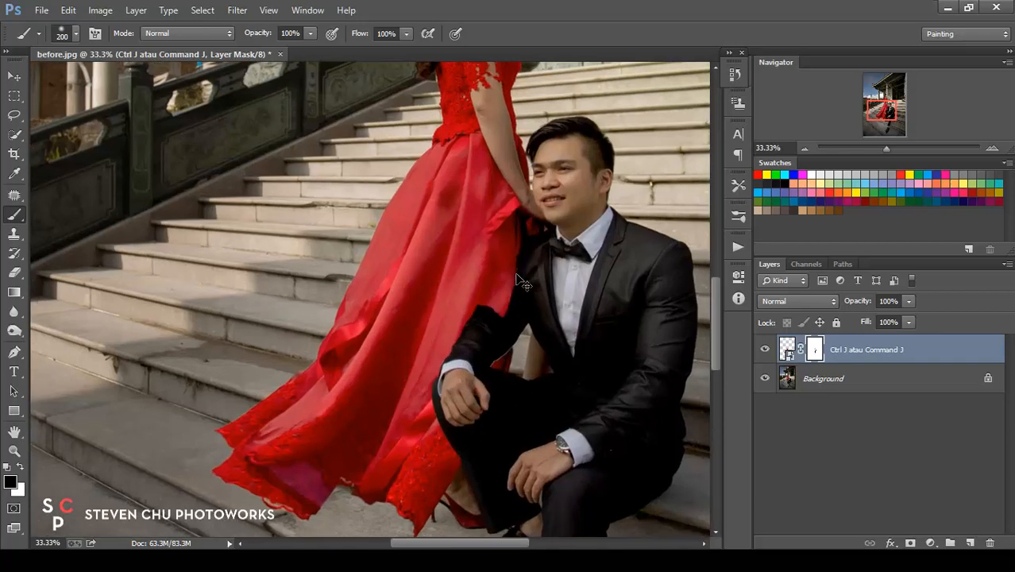
Soften the skirt's mask edge along the groom's jacket and sleeve with a white brush at 37% opacity and size 20
key("ctrl+plus")
key("ctrl+plus")
key("ctrl+plus")
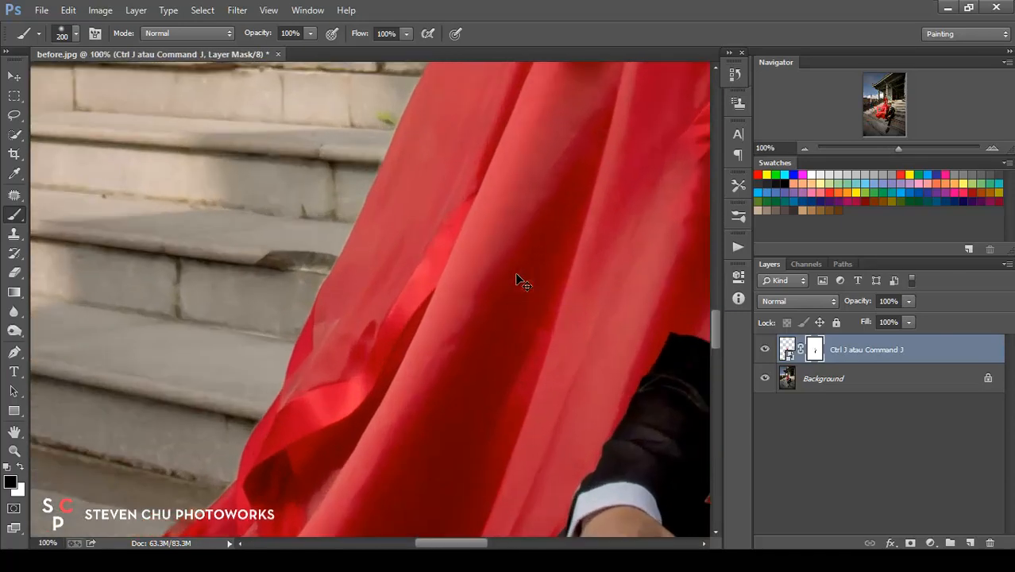
mouse_move(483, 209)
left_mouse_down()
mouse_move(284, 238)
mouse_move(220, 234)
left_mouse_up()
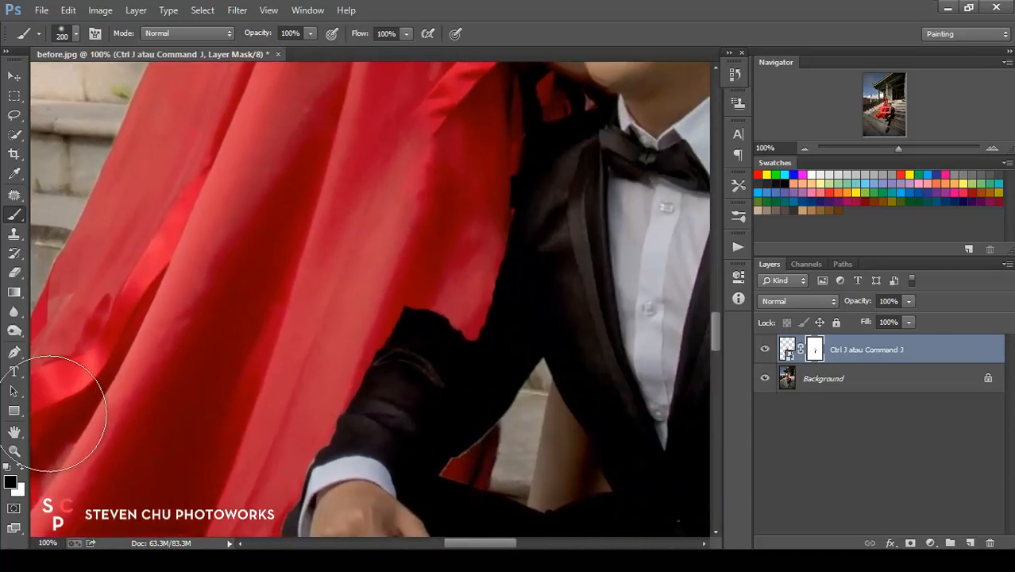
left_click(22, 467)
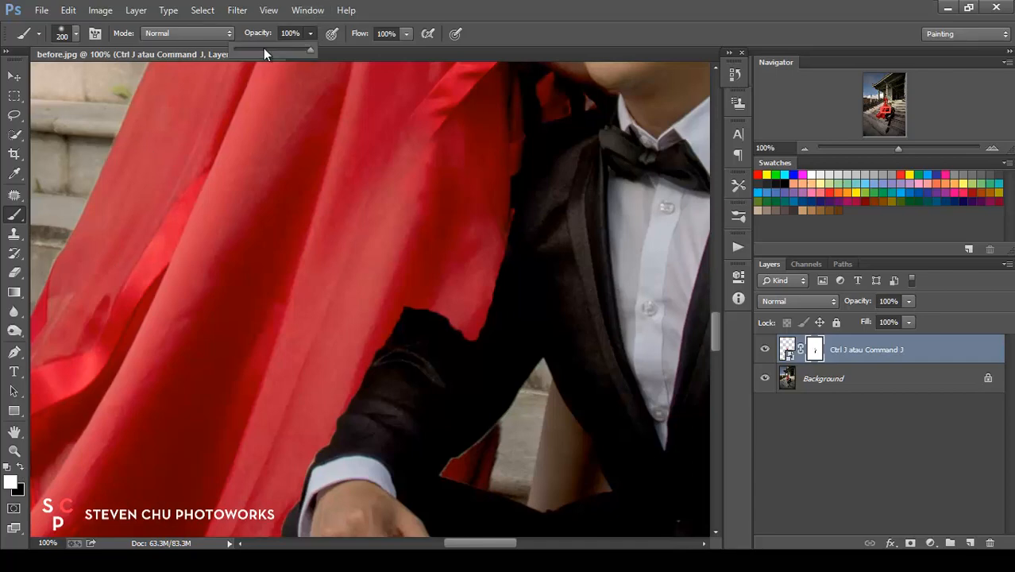
left_click(263, 49)
key("bracketleft")
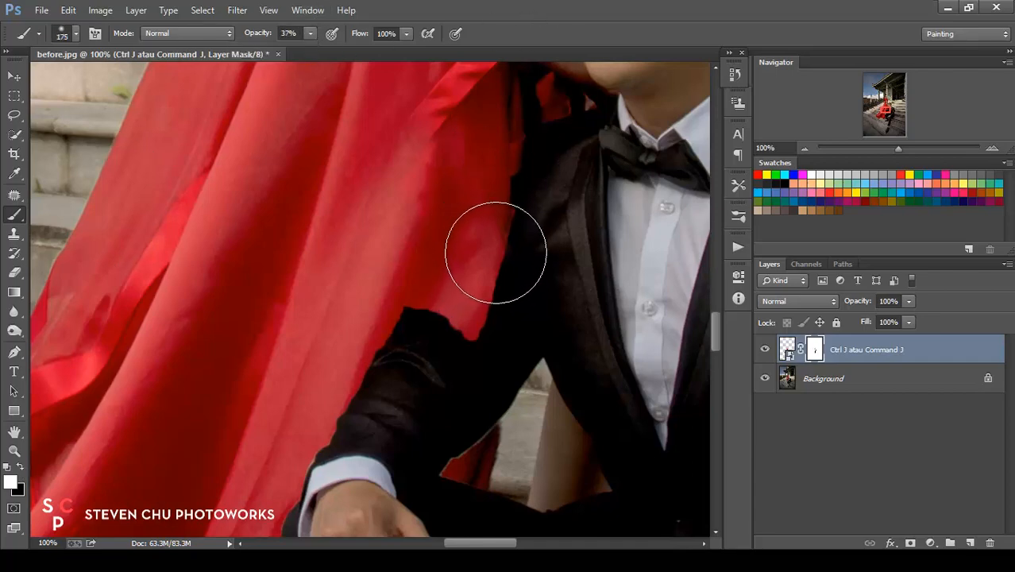
key("bracketleft")
key("bracketleft")
key("bracketleft")
key("bracketleft")
key("bracketleft")
key("bracketleft")
key("bracketleft")
key("bracketleft")
key("bracketleft")
key("bracketleft")
key("bracketleft")
key("bracketleft")
key("bracketleft")
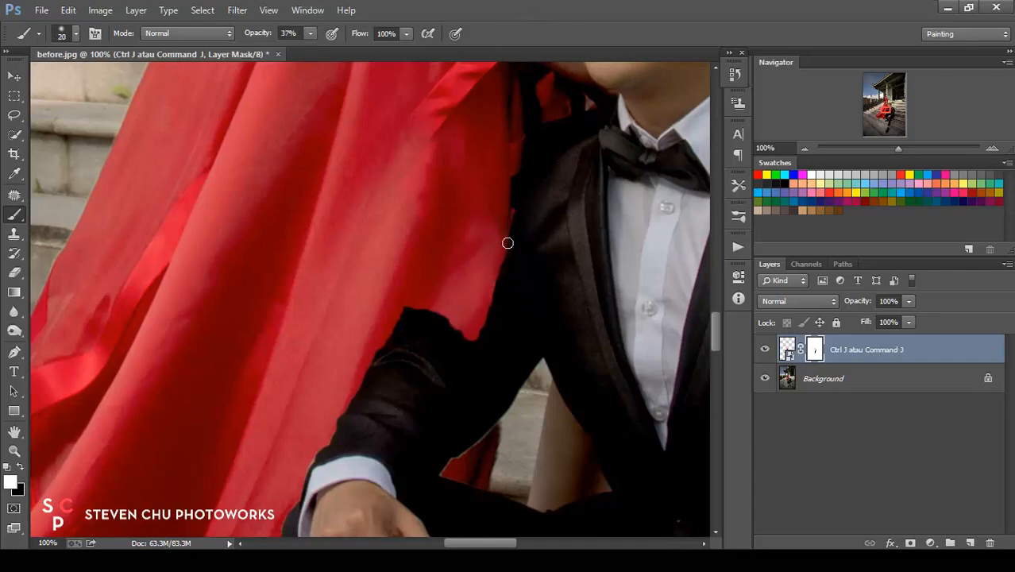
mouse_move(507, 243)
left_mouse_down()
mouse_move(474, 337)
mouse_move(419, 310)
mouse_move(468, 324)
mouse_move(390, 321)
mouse_move(400, 314)
mouse_move(381, 348)
mouse_move(405, 308)
left_mouse_up()
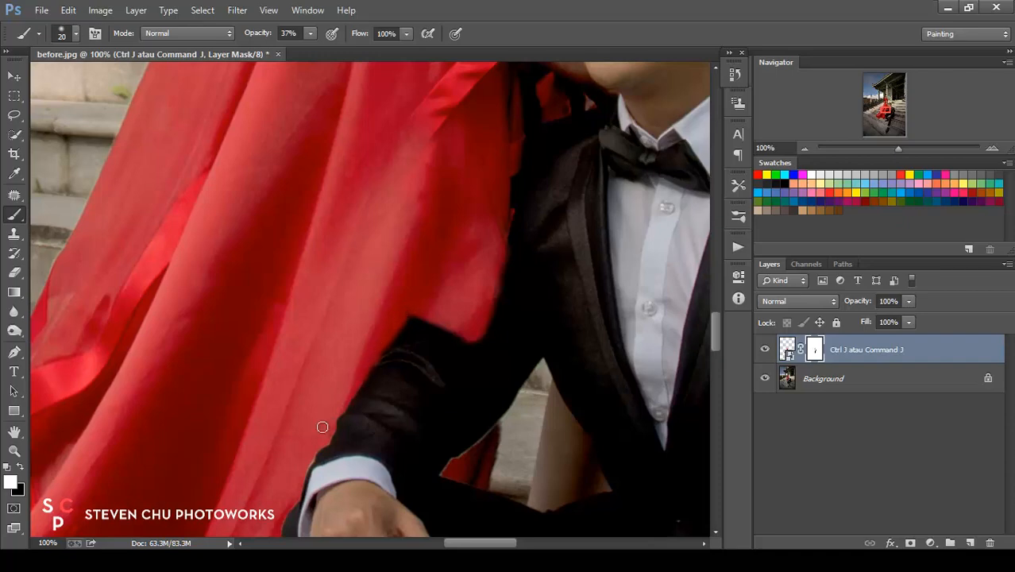
left_click_drag(322, 427, 397, 340)
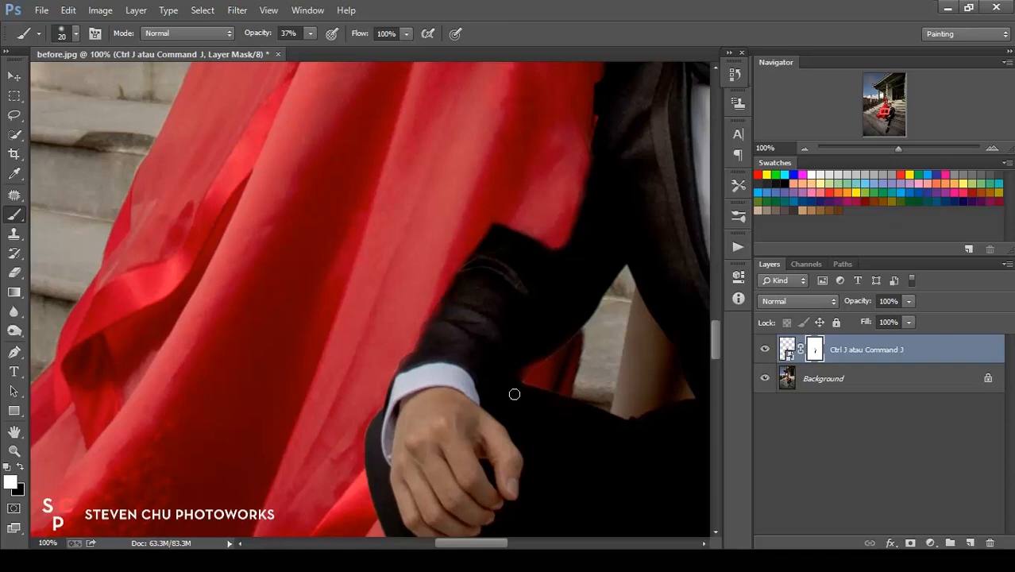
Touch up the mask around the groom's sleeve and cuff, alternating between black and white paint
key("x")
key("x")
key("x")
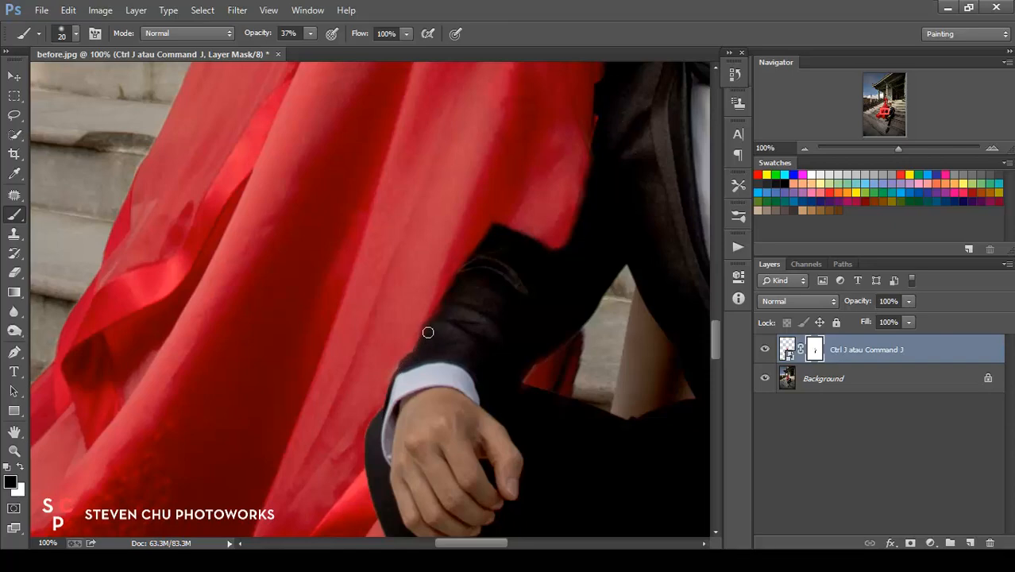
key("x")
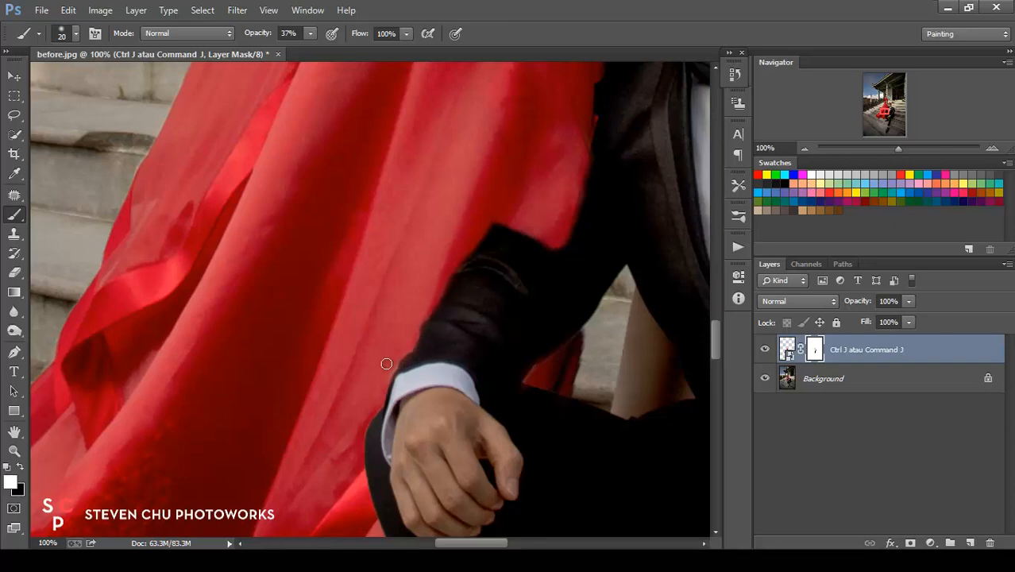
key("x")
key("x")
Check the masked skirt against the whole photo and make the Background layer active with the Move tool
key("ctrl+minus")
key("ctrl+minus")
key("ctrl+minus")
key("ctrl+minus")
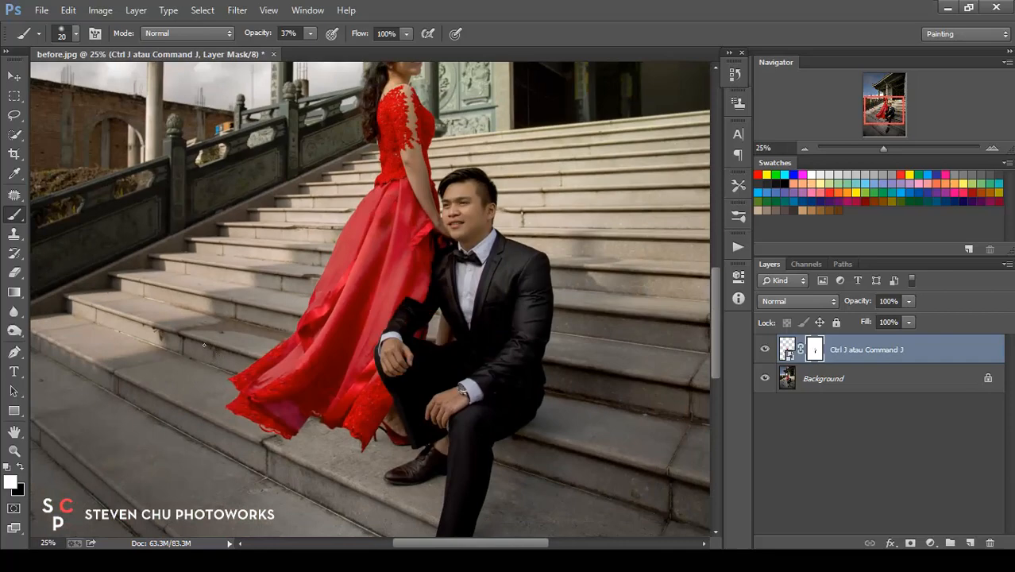
key("ctrl+minus")
key("ctrl+minus")
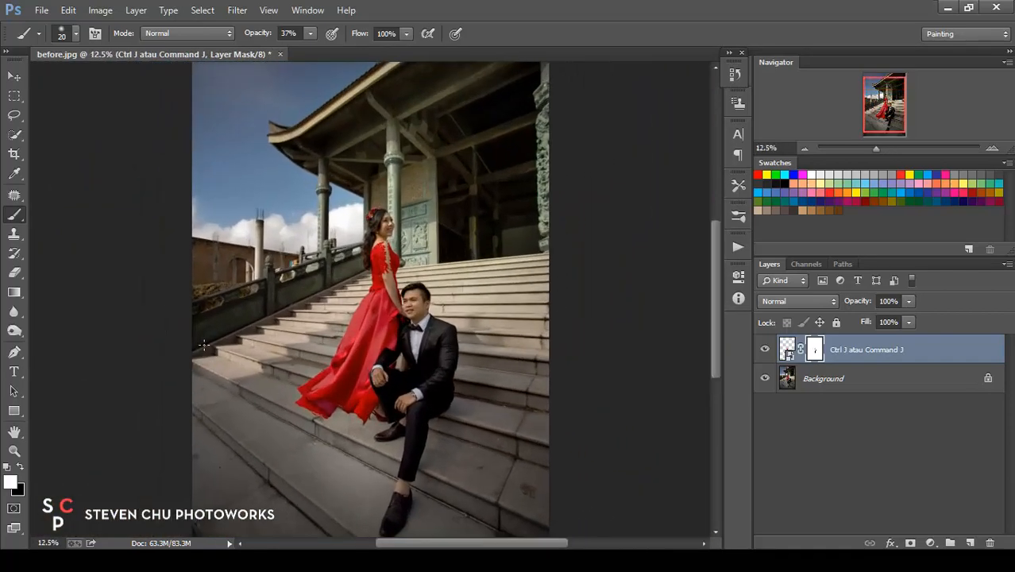
key("v")
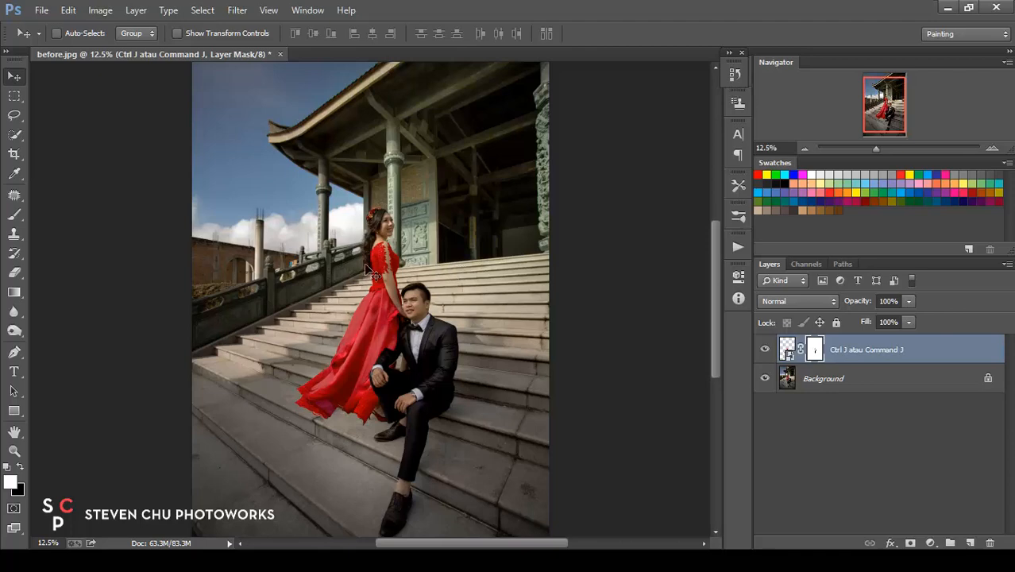
left_click(882, 385)
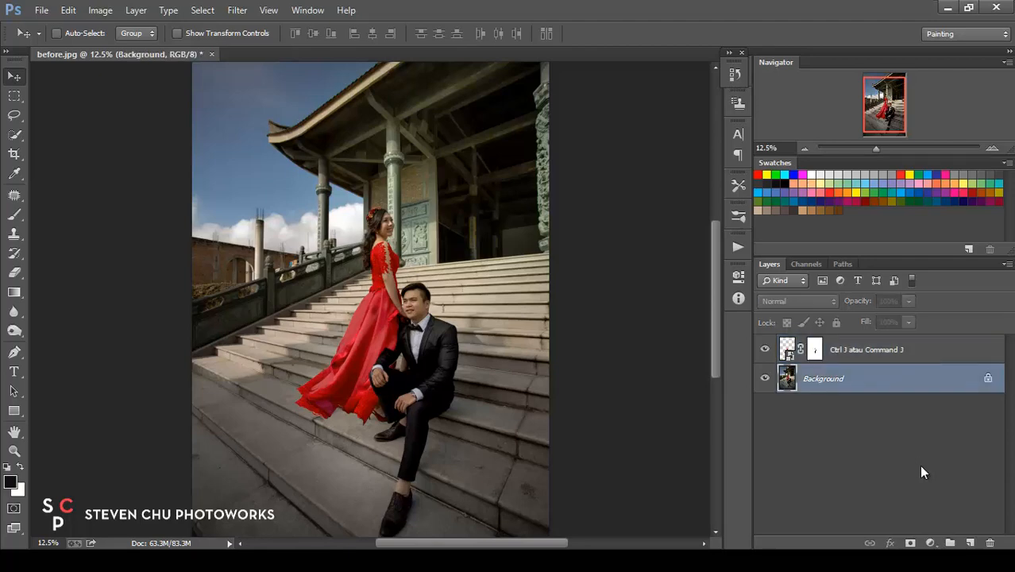
On a new layer beneath the skirt layer, paint a faint black shadow under the skirt's hem with brush size 200 at 6% opacity
left_click(970, 543)
left_click(14, 214)
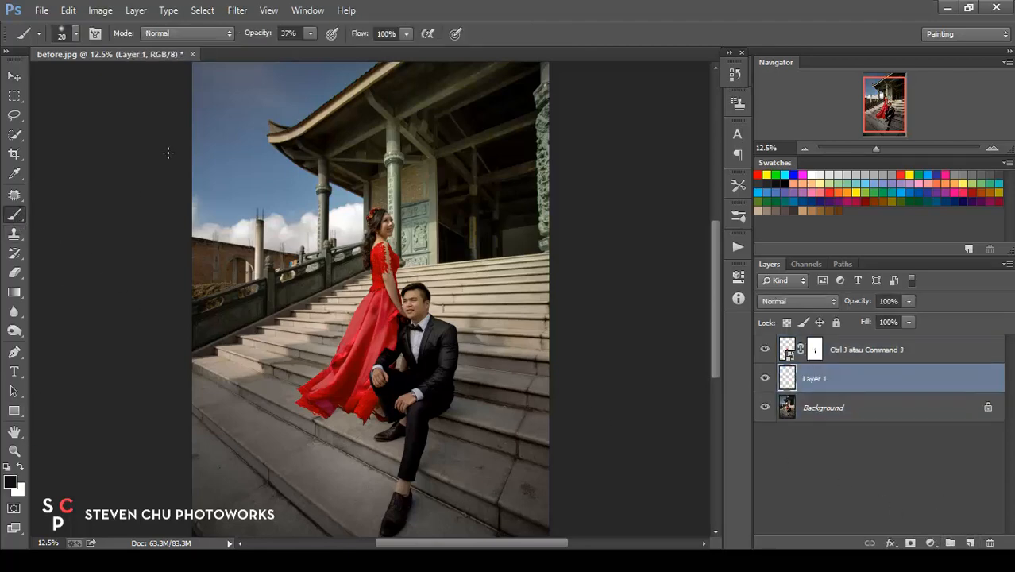
left_click(310, 34)
left_click_drag(283, 51, 287, 51)
key("]")
mouse_move(328, 414)
left_mouse_down()
mouse_move(362, 413)
mouse_move(311, 404)
mouse_move(376, 417)
left_mouse_up()
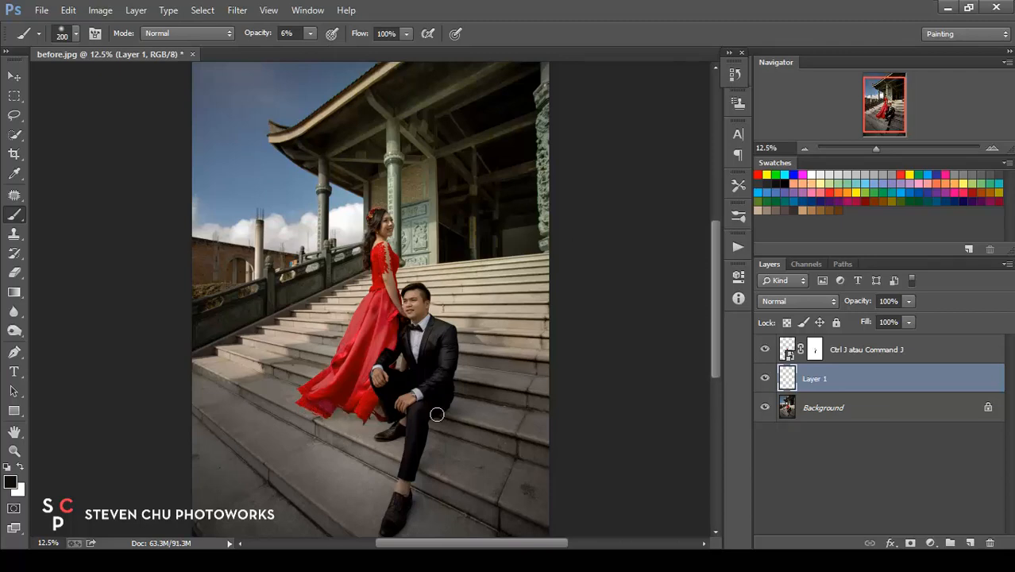
left_click(765, 379)
left_click(764, 379)
key("v")
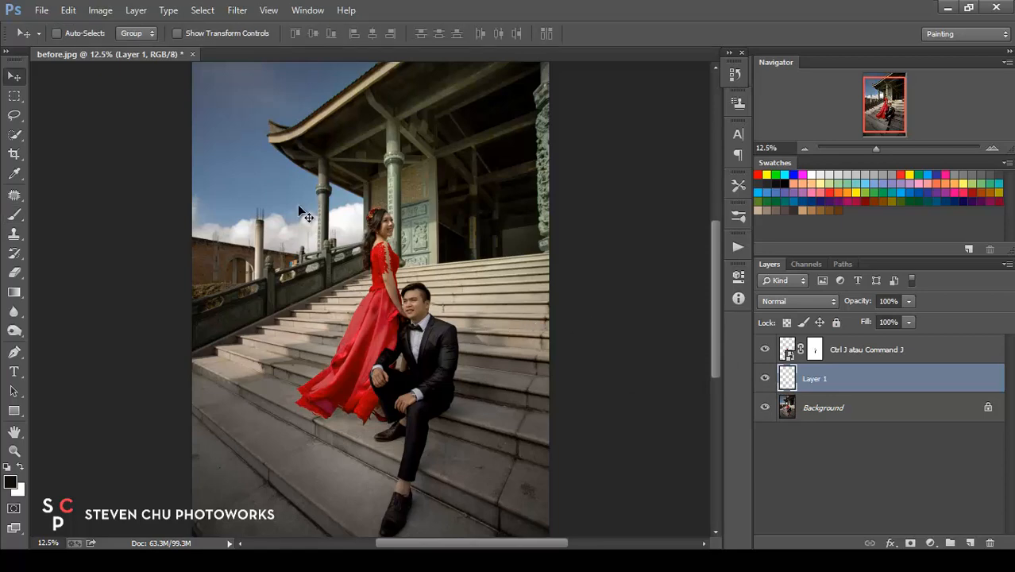
Create a new layer above the skirt layer and stamp all visible layers into it
key("ctrl+minus")
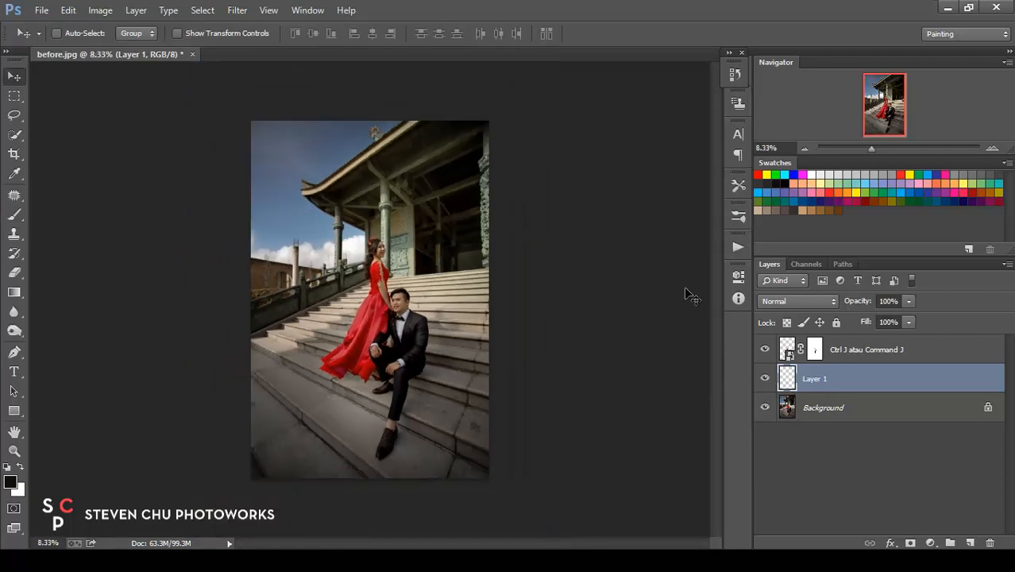
left_click(917, 355)
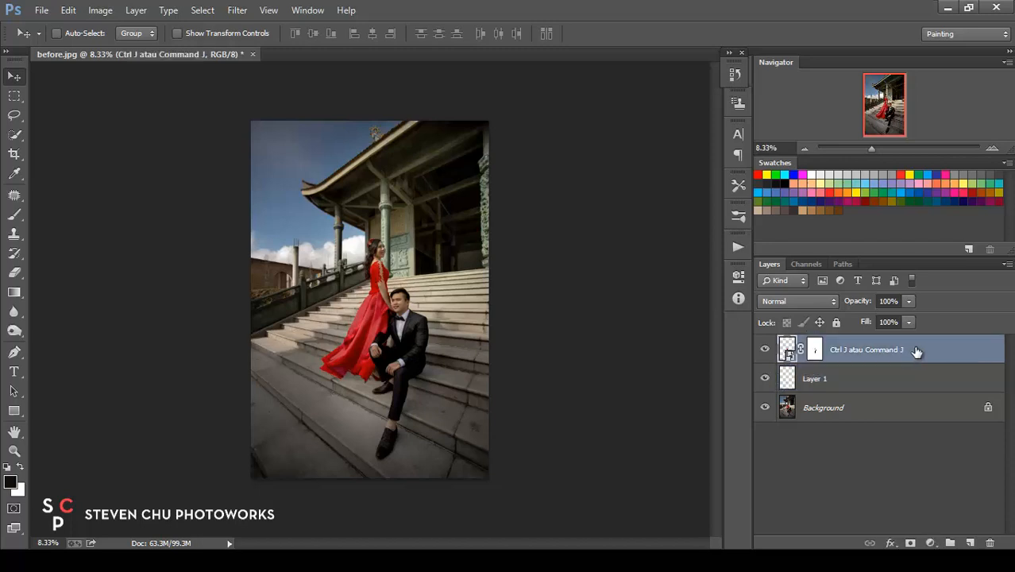
left_click(967, 543)
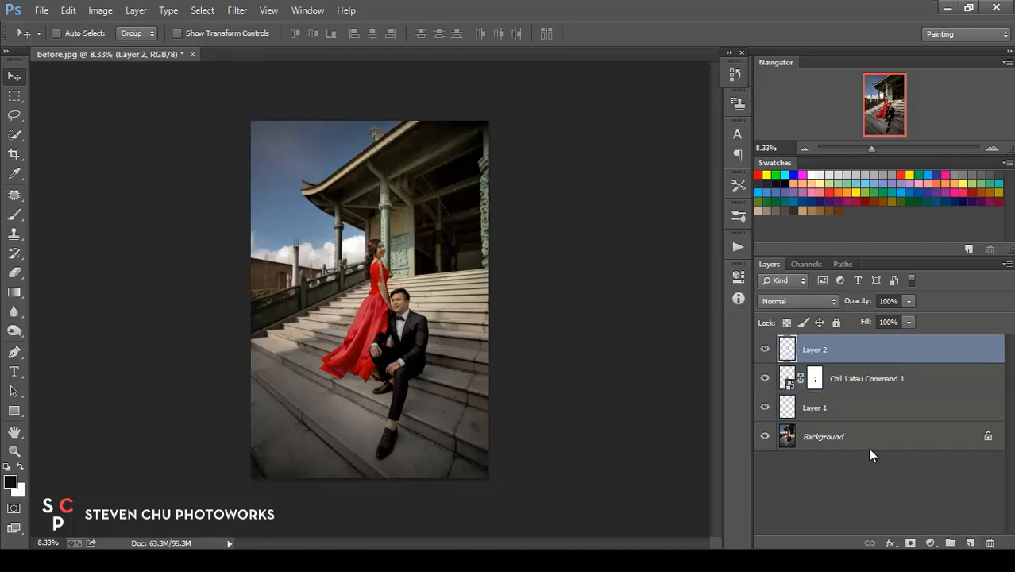
key("ctrl+shift+alt+e")
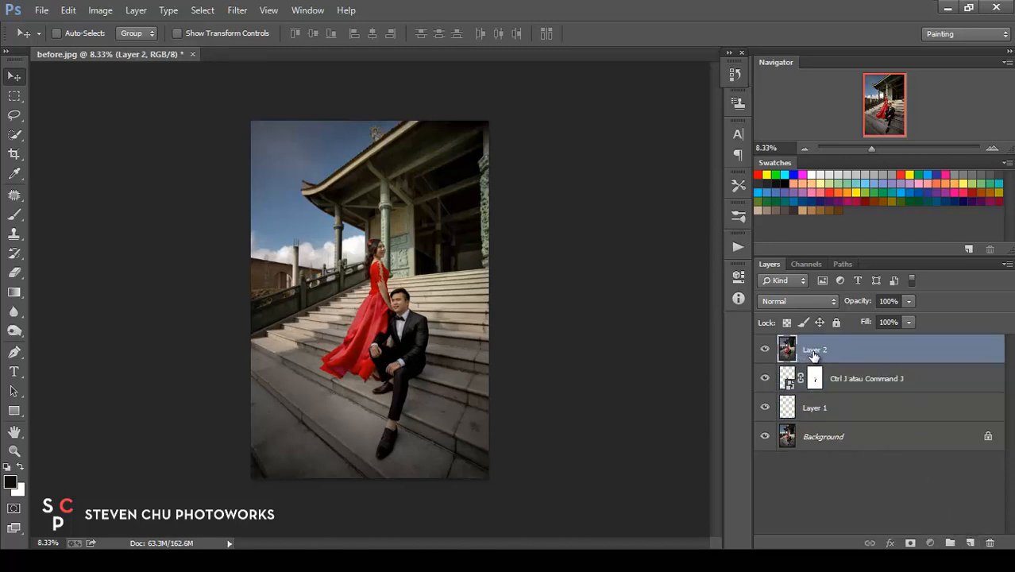
Rename the stamped layer "Ctrl Shift Alt E atau Command Shift Alt E"
double_click(813, 351)
type("Ctrl Shift A")
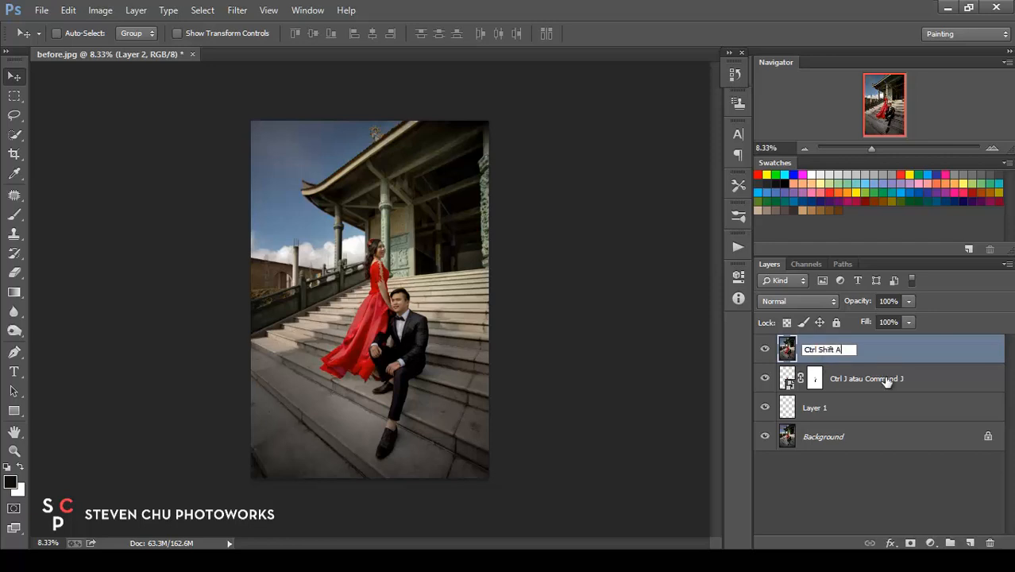
type("lt E atau Command Shift A")
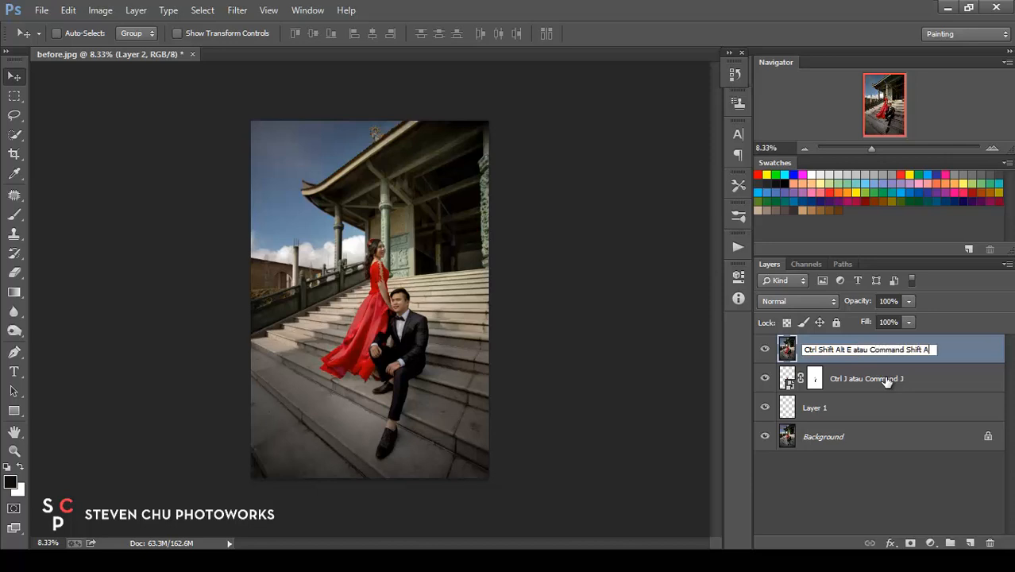
type("lt E")
key("Return")
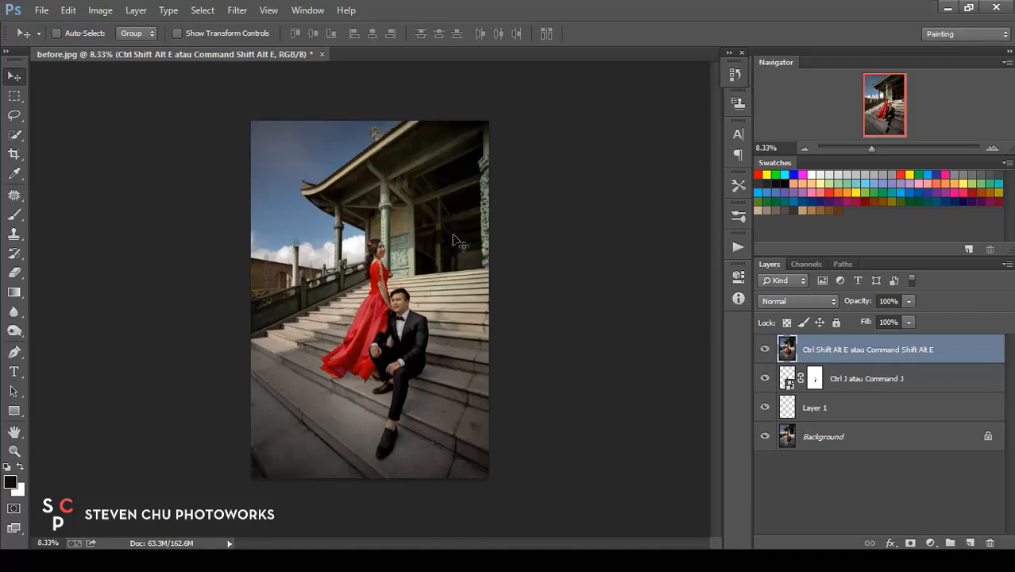
Quick-select the sky, including the gap beside the temple column, and add the brick building down to the stone railing
key("ctrl+plus")
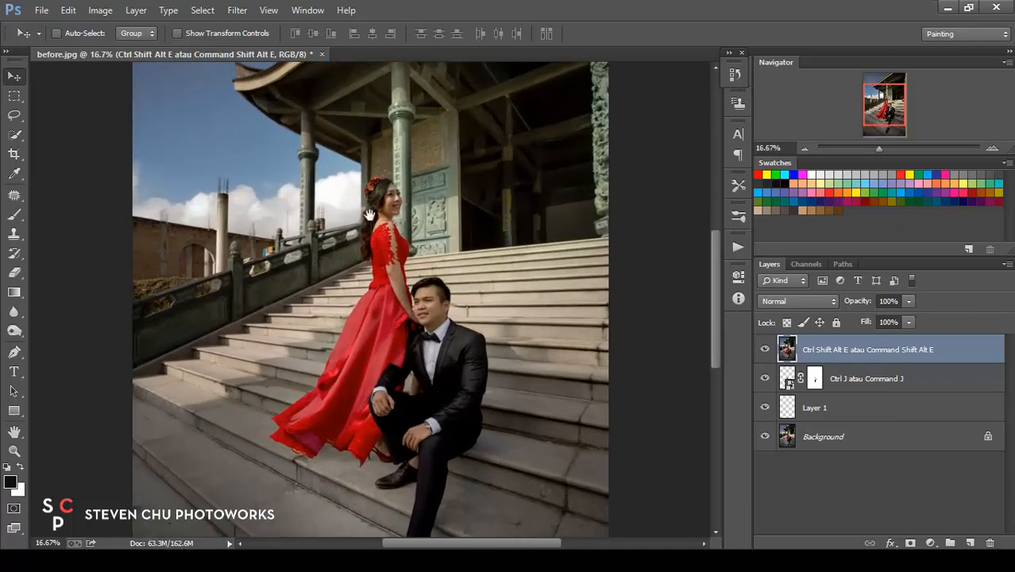
left_click_drag(369, 214, 452, 373)
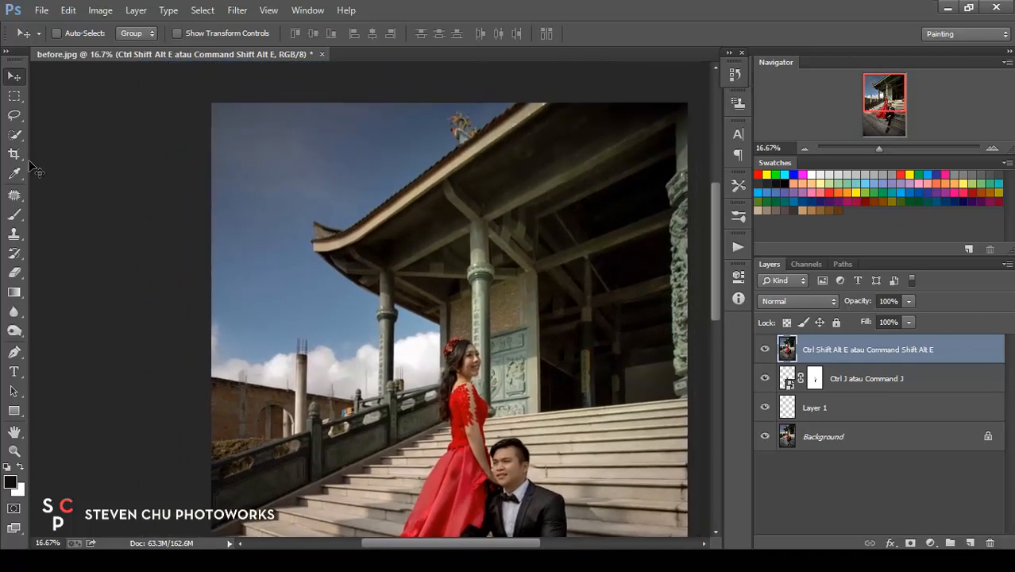
left_click(14, 135)
left_click(99, 135)
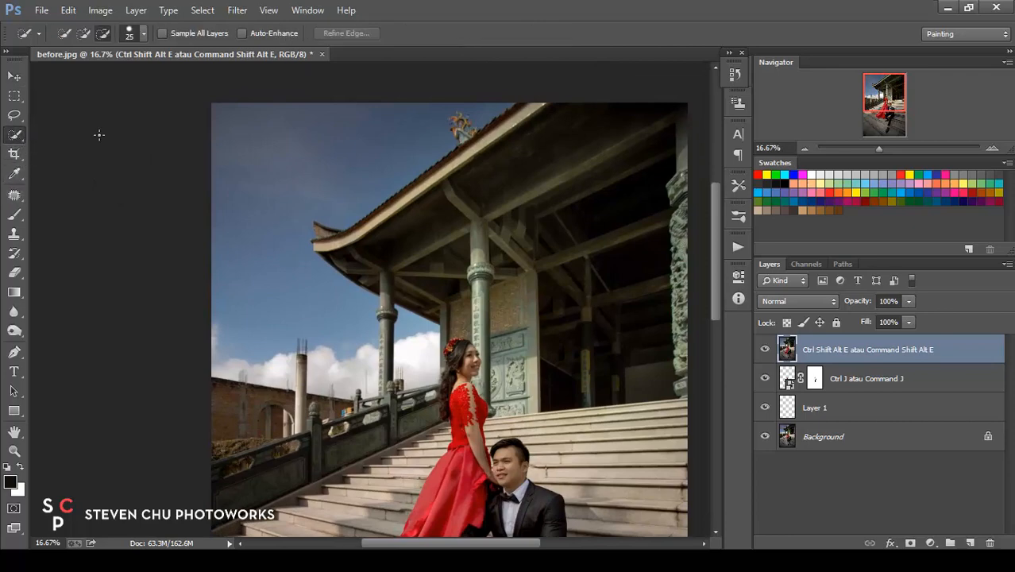
mouse_move(444, 149)
left_mouse_down()
mouse_move(431, 164)
mouse_move(260, 178)
mouse_move(236, 274)
mouse_move(301, 373)
mouse_move(296, 298)
left_mouse_up()
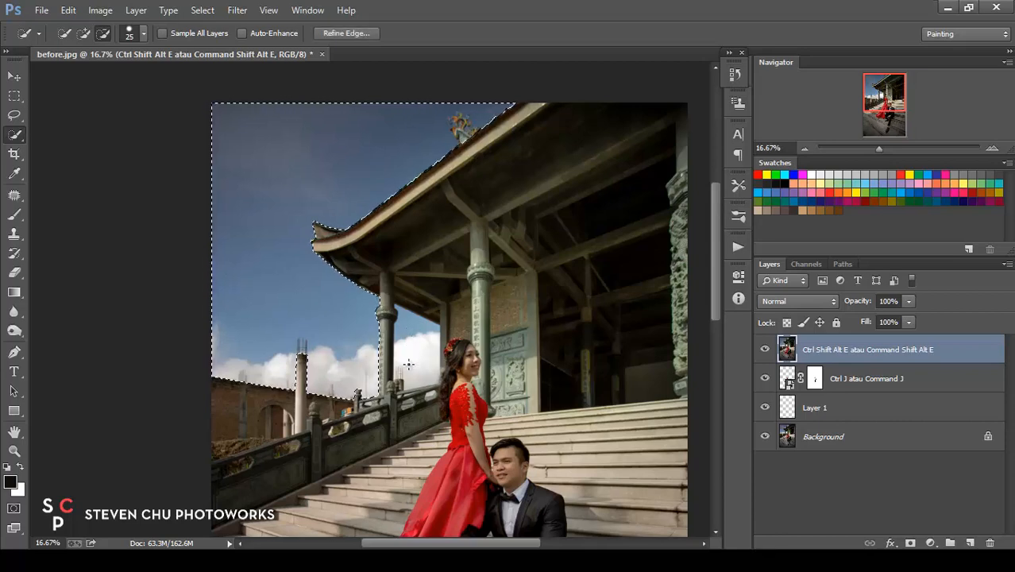
left_click(83, 33)
mouse_move(401, 311)
left_mouse_down()
mouse_move(404, 383)
mouse_move(427, 376)
mouse_move(430, 335)
mouse_move(413, 355)
mouse_move(411, 329)
left_mouse_up()
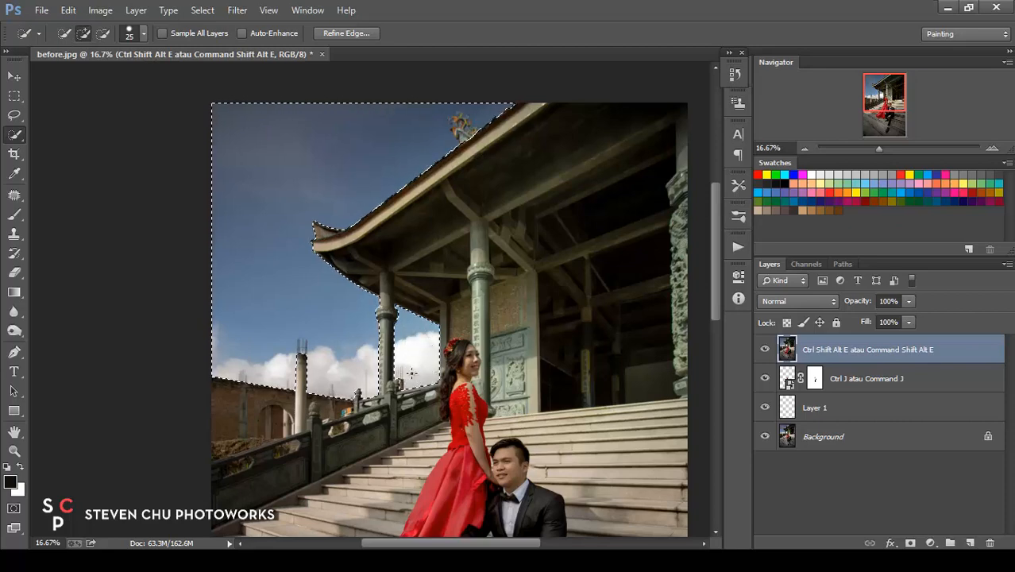
mouse_move(332, 388)
left_mouse_down()
mouse_move(338, 407)
mouse_move(296, 429)
mouse_move(286, 419)
mouse_move(274, 436)
mouse_move(221, 440)
left_mouse_up()
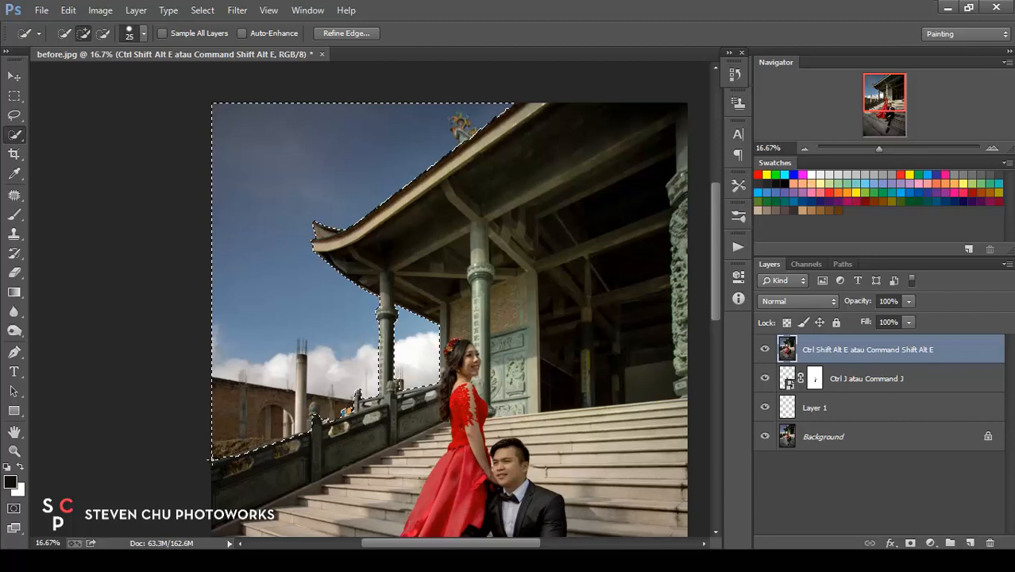
Try to add the lowest opening in the stone railing to the selection, and undo the addition
key("ctrl+plus")
key("ctrl+plus")
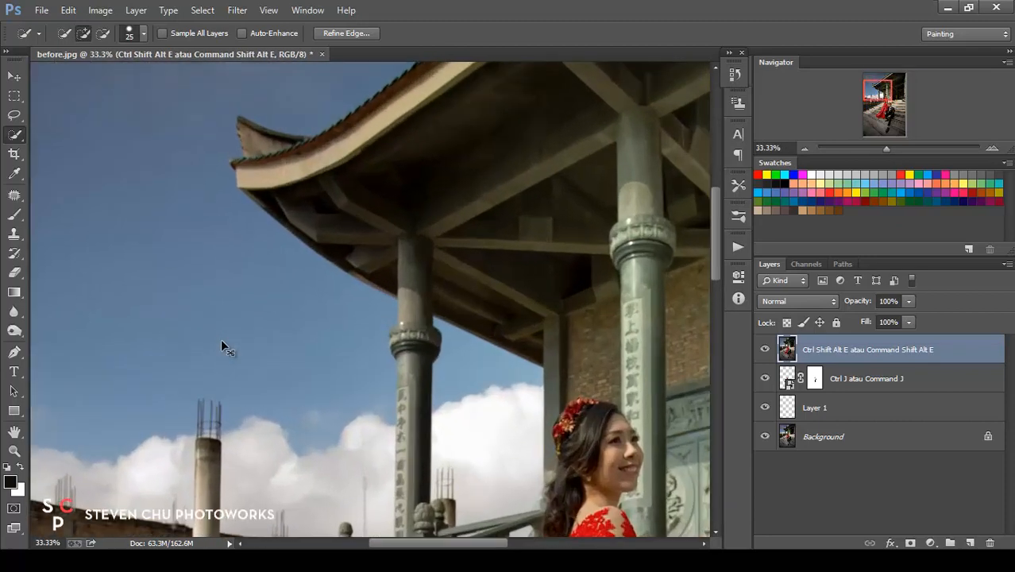
key("ctrl+plus")
left_click_drag(236, 376, 421, 103)
left_click_drag(297, 333, 356, 244)
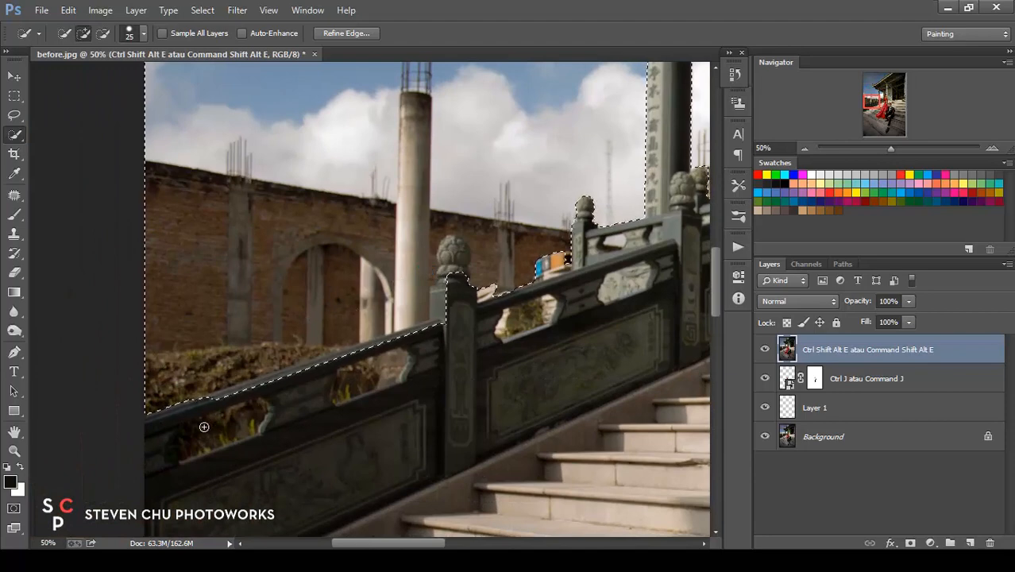
left_click_drag(204, 427, 310, 394)
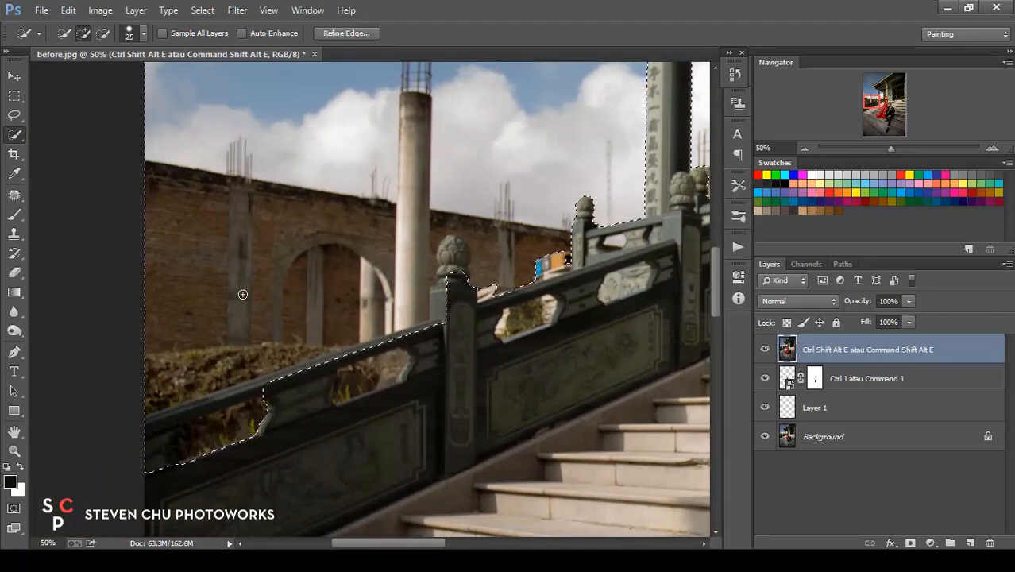
key("ctrl+z")
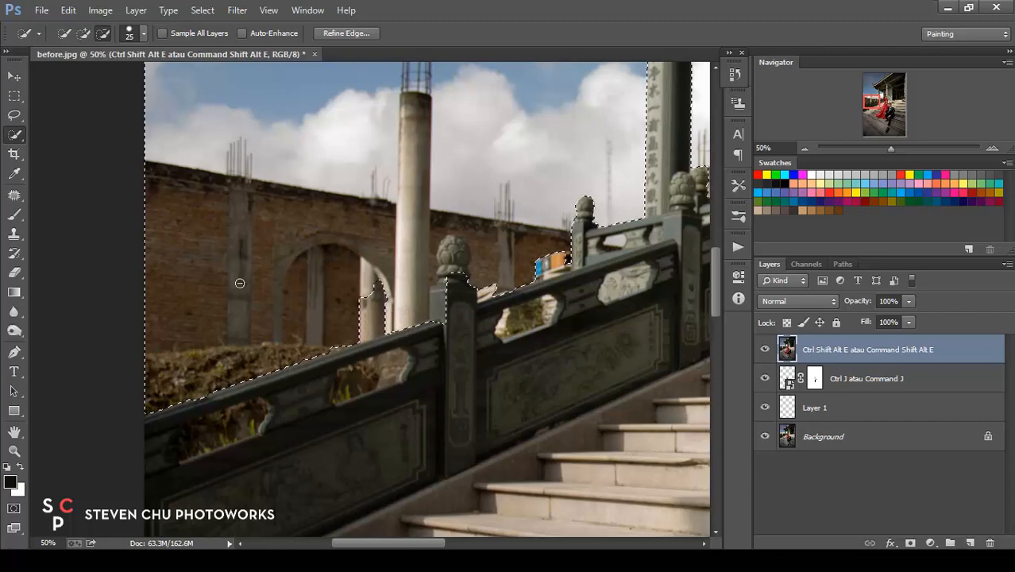
Trim the selection above the railing's top edge and add the wall and pillar bases under the arches back into it
left_click(315, 329)
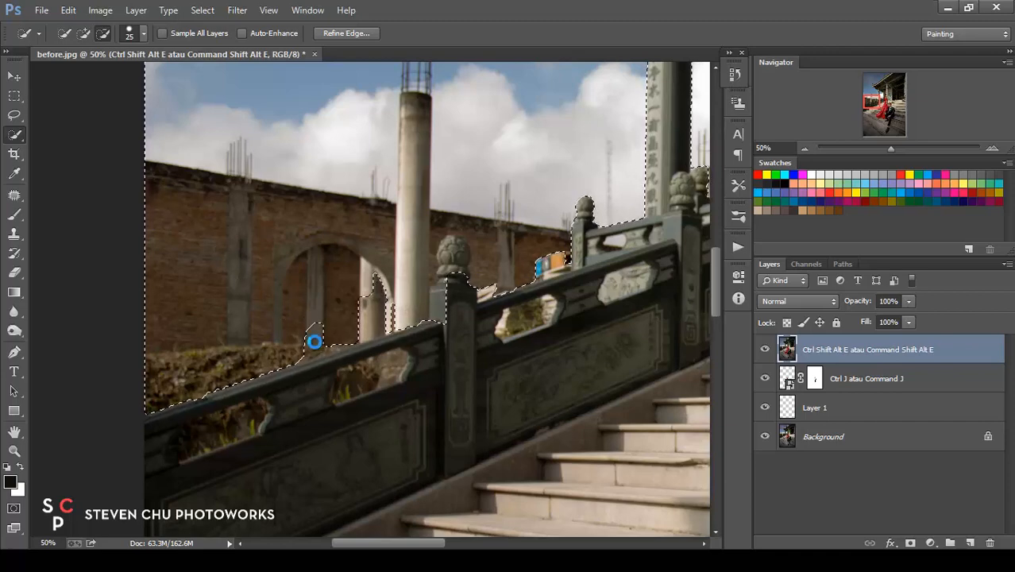
left_click(84, 33)
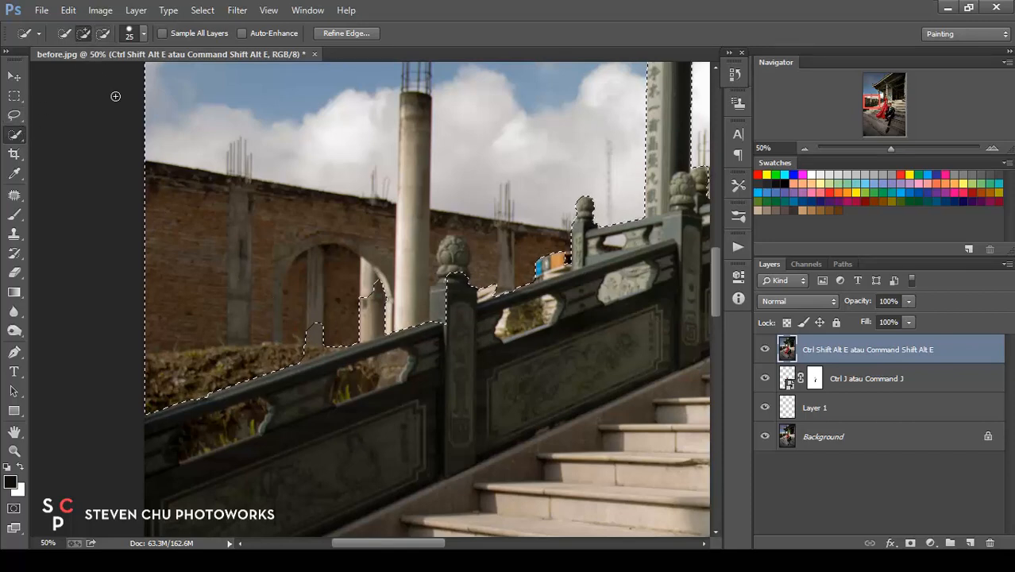
left_click(310, 352)
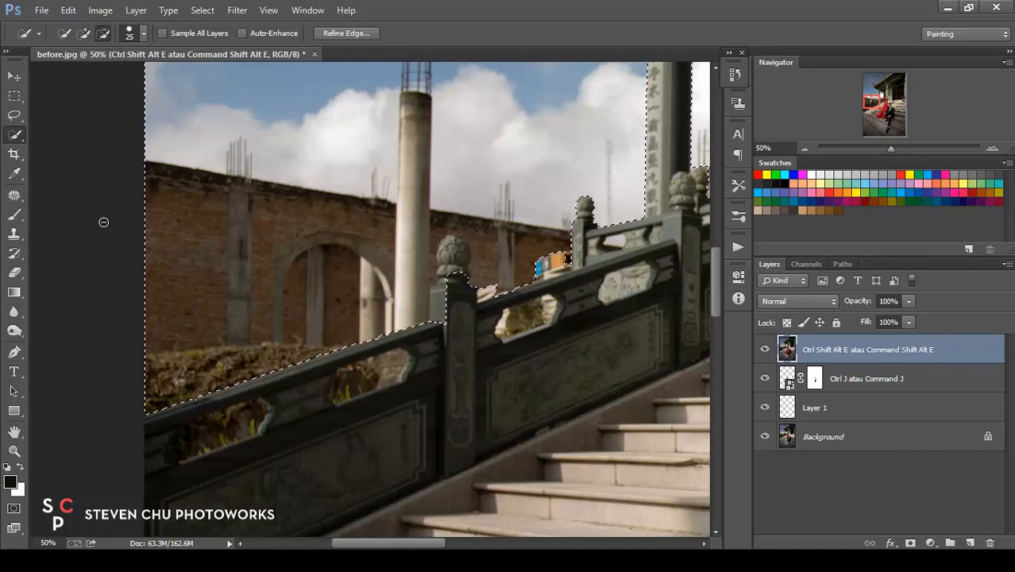
Add the lowest railing opening to the selection and subtract the stone rail around it
left_click(84, 33)
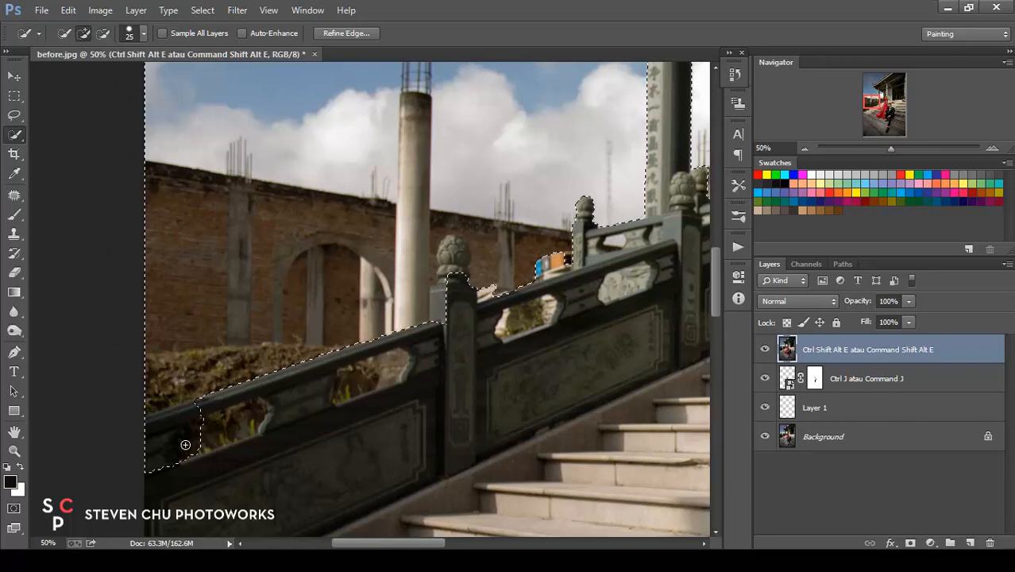
left_click_drag(203, 435, 255, 407)
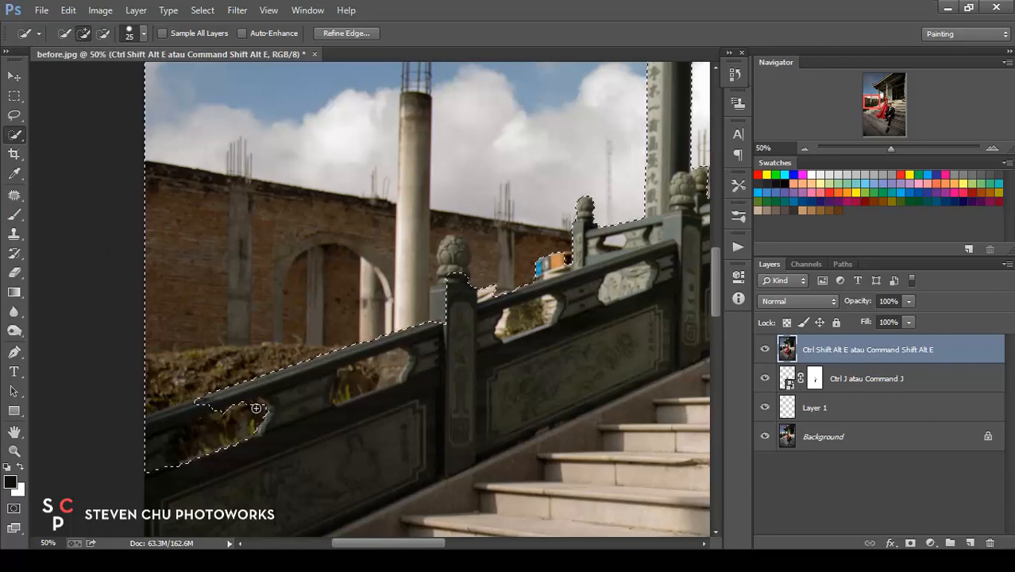
left_click(102, 33)
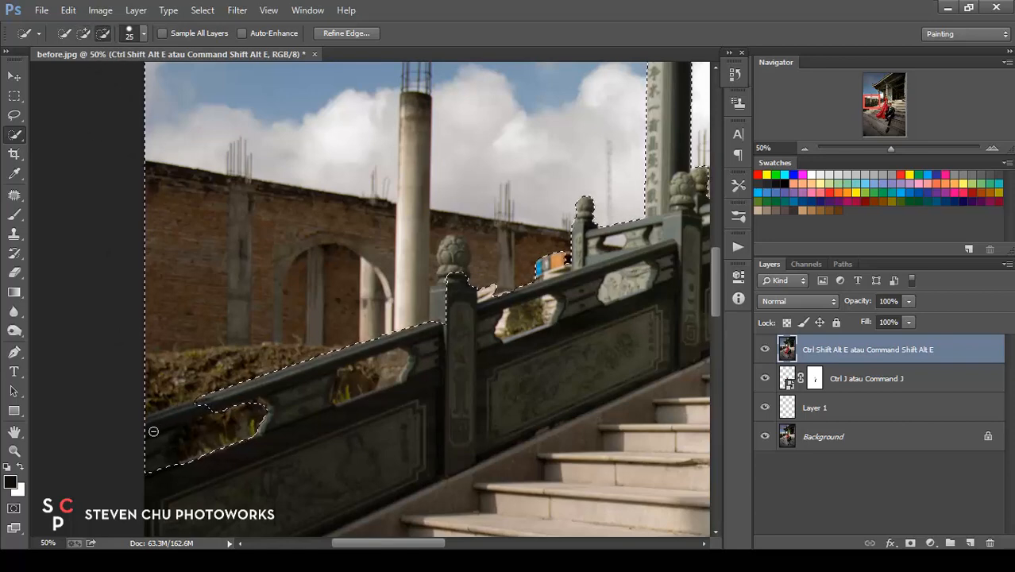
left_click(184, 417)
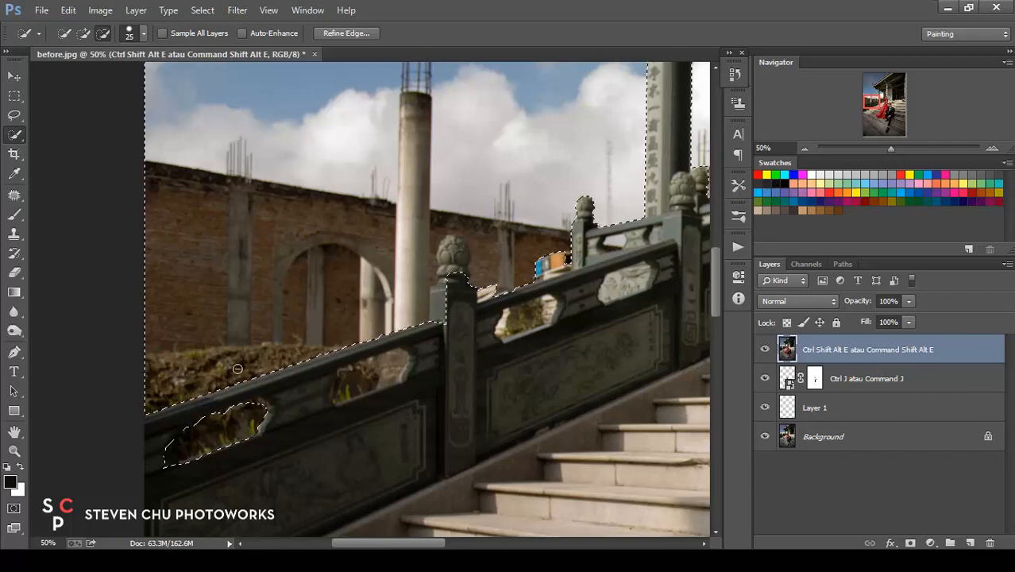
Add further openings along the stone railing to the selection and subtract the carved top of the railing post
left_click(83, 35)
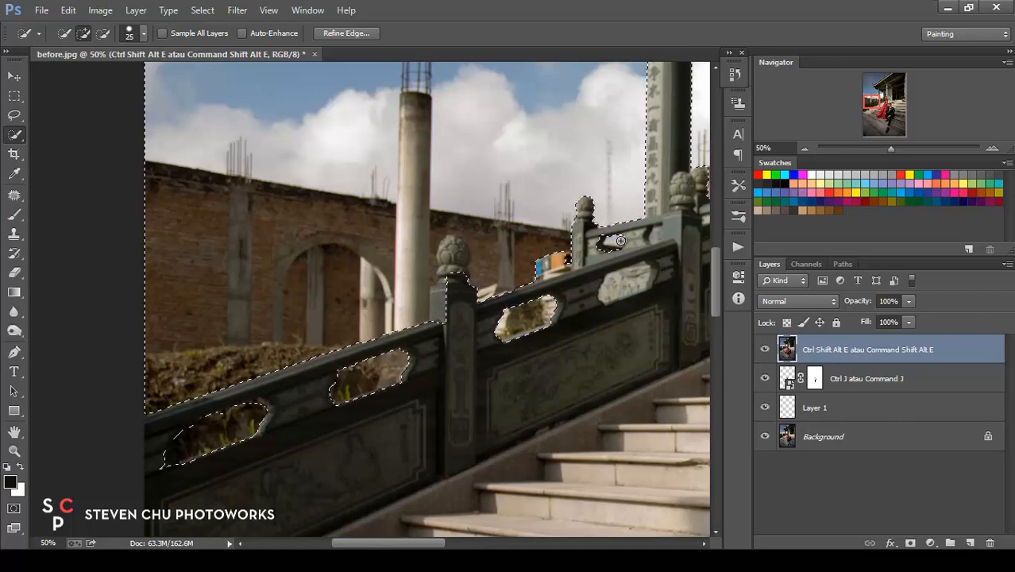
left_click(101, 34)
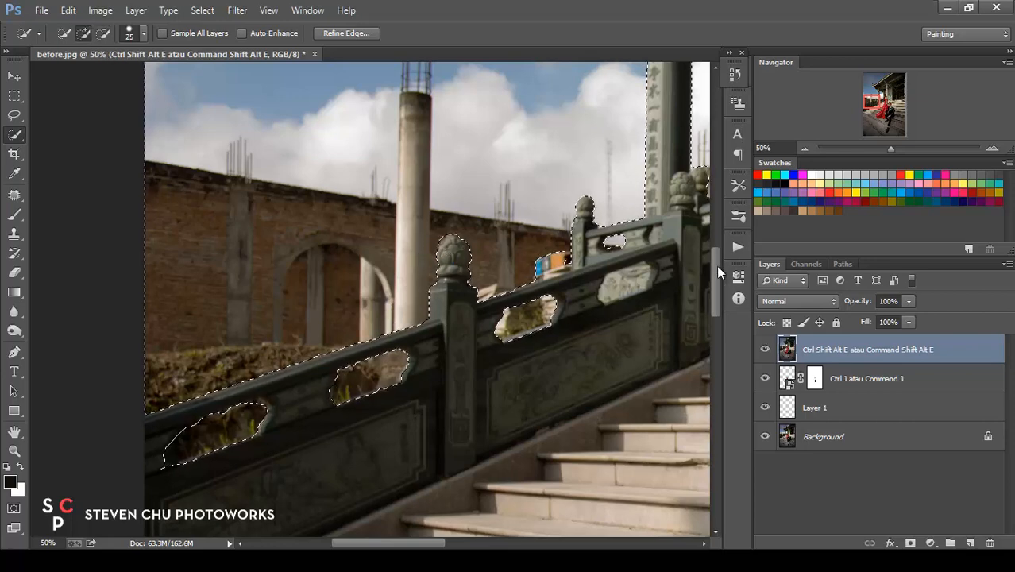
left_click_drag(716, 265, 721, 233)
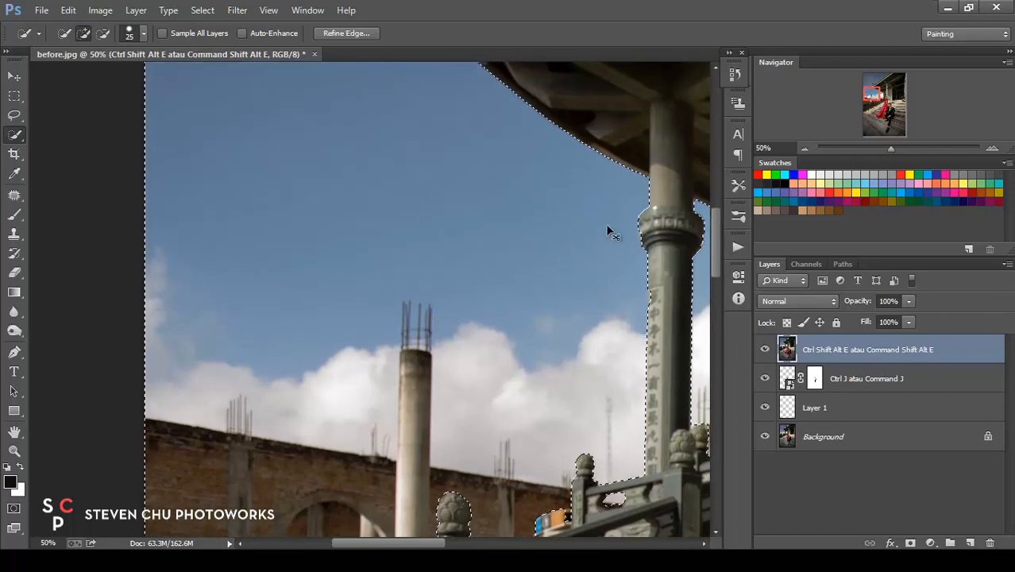
Invert the sky selection so that the couple, temple, railing and stairs are selected
scroll(608, 231, "down", 4)
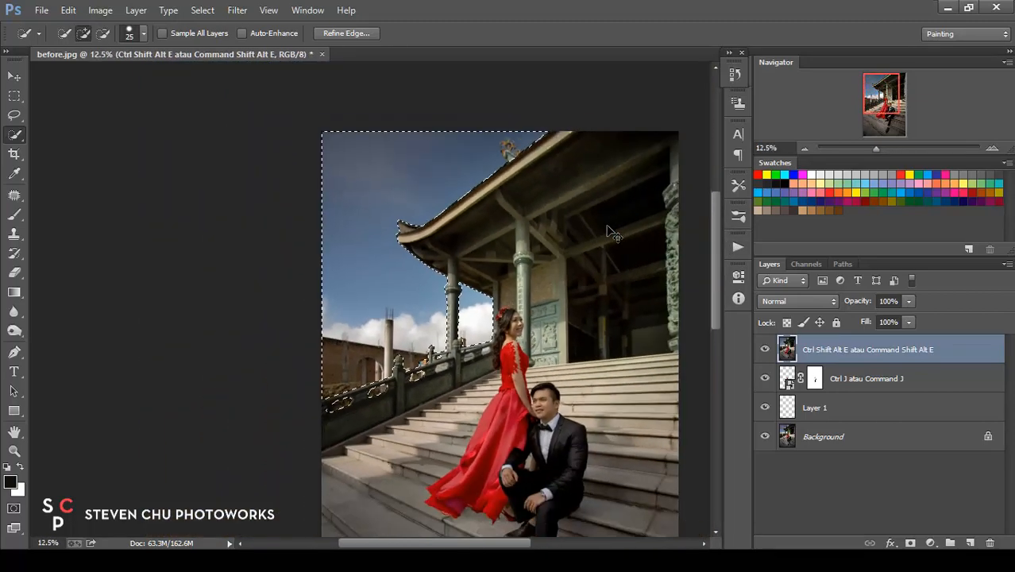
scroll(609, 230, "down", 1)
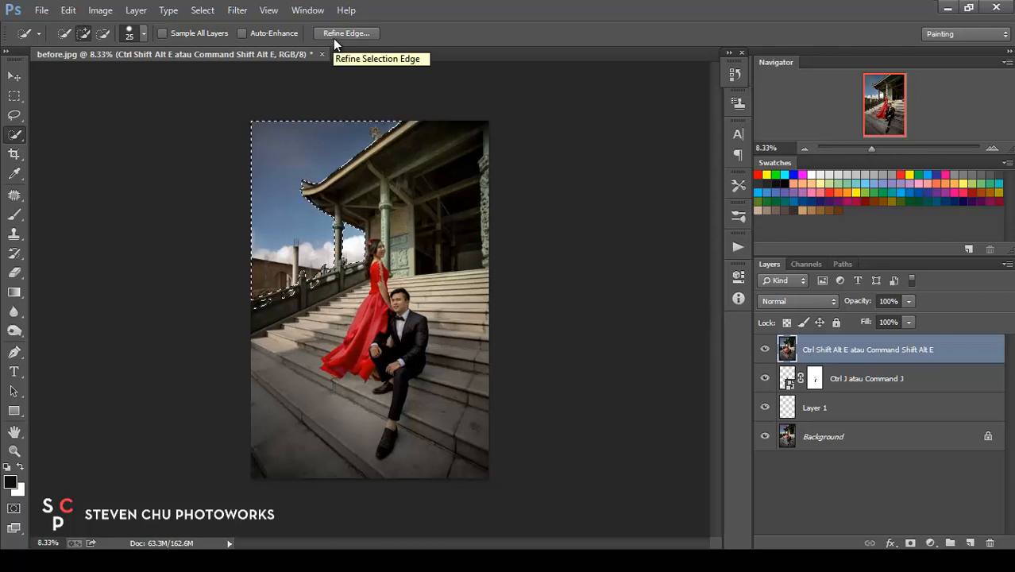
left_click(203, 11)
left_click(224, 68)
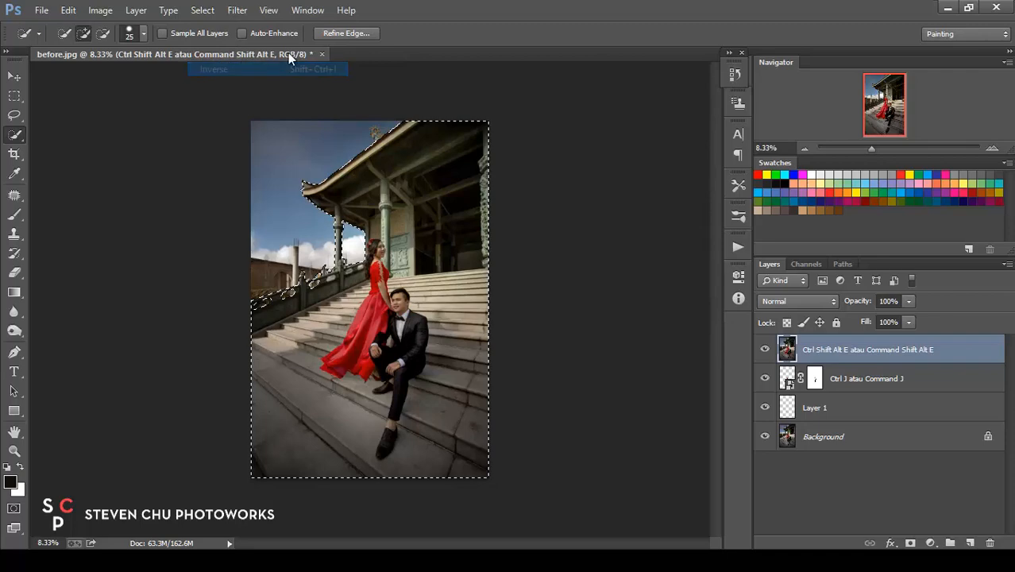
Refine the edge of the selection with a size 150 refine brush at the roof ornament and output it as a layer mask
left_click(355, 33)
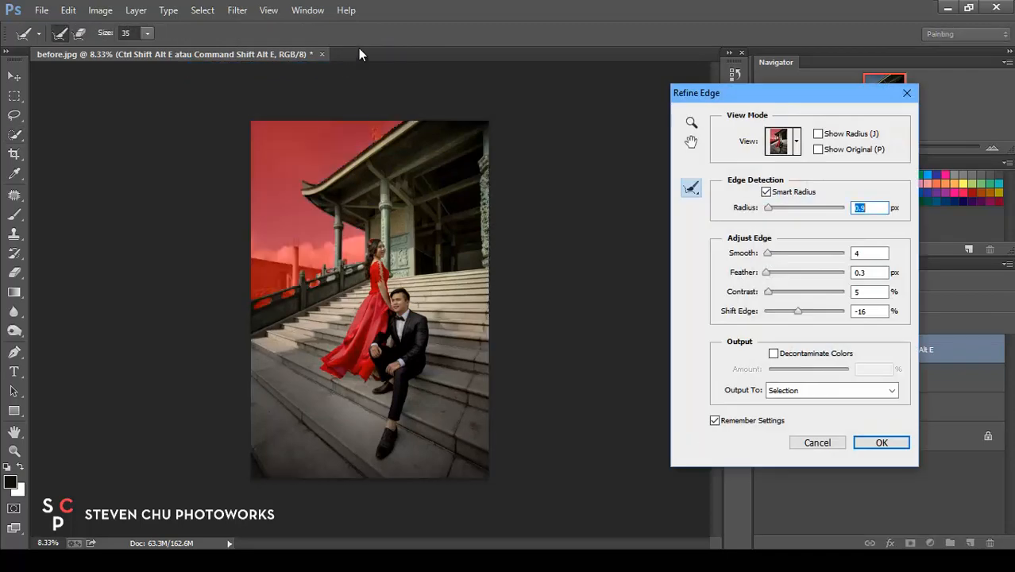
left_click_drag(774, 94, 569, 112)
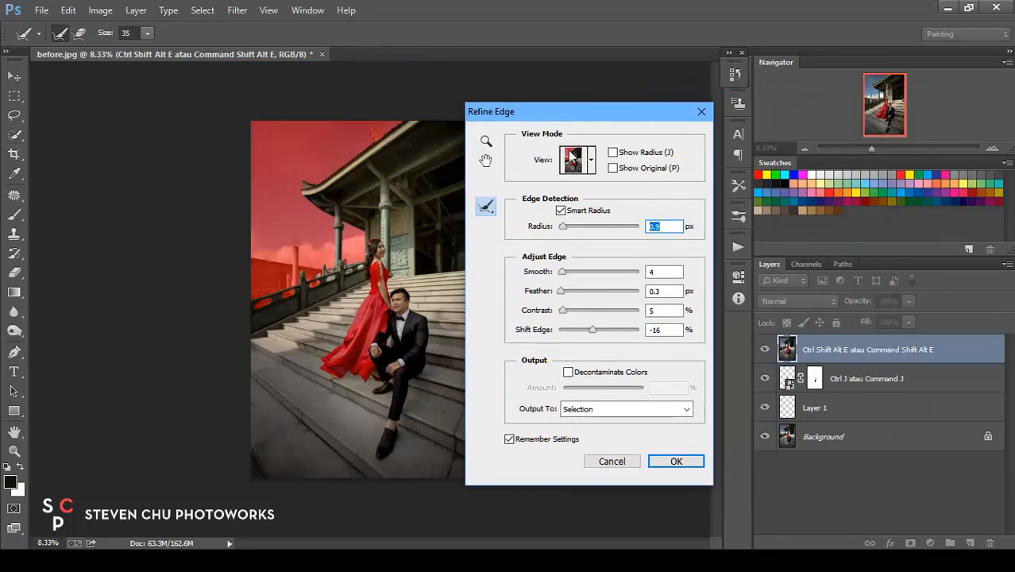
left_click(592, 161)
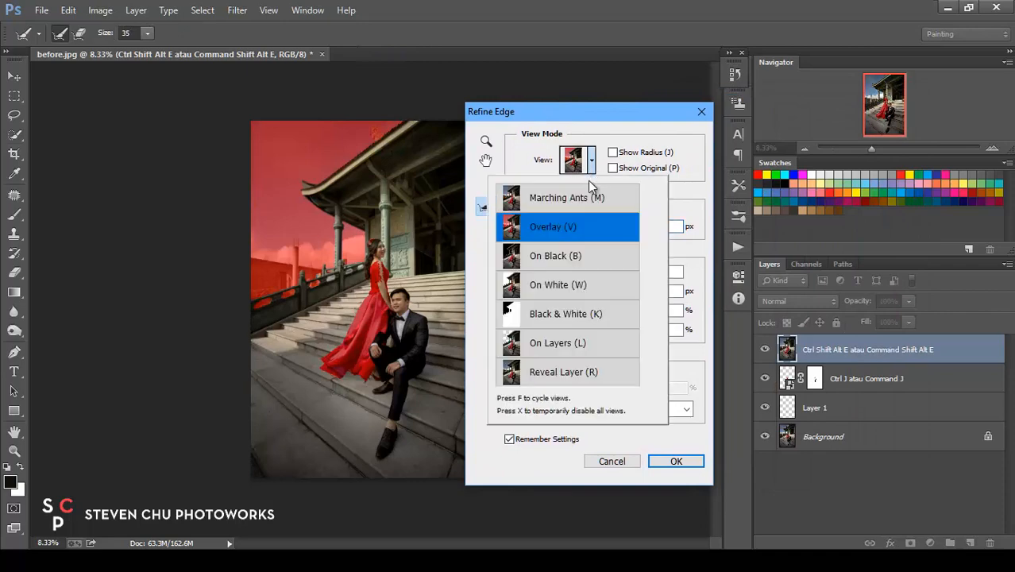
left_click(632, 114)
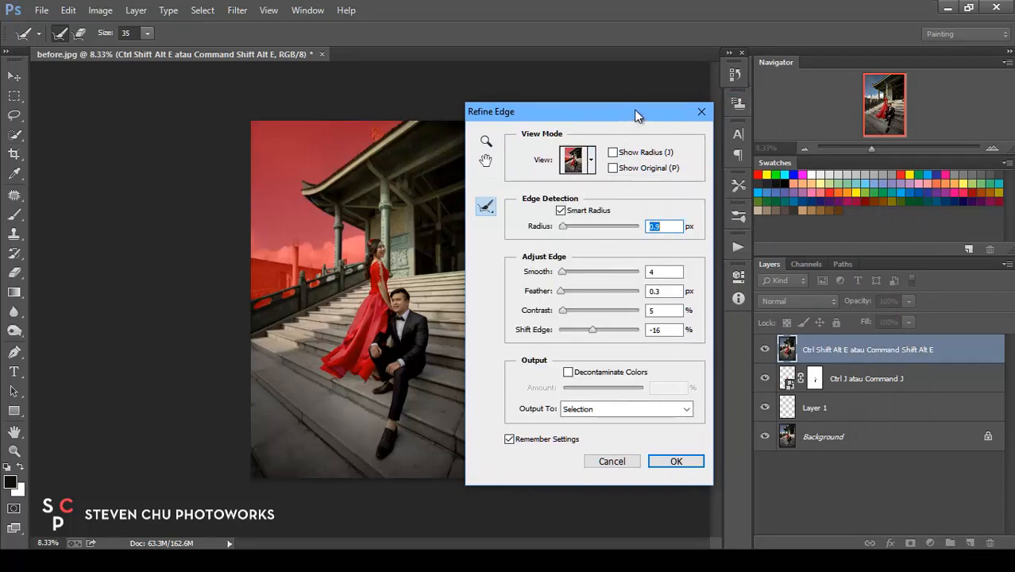
left_click_drag(632, 115, 697, 99)
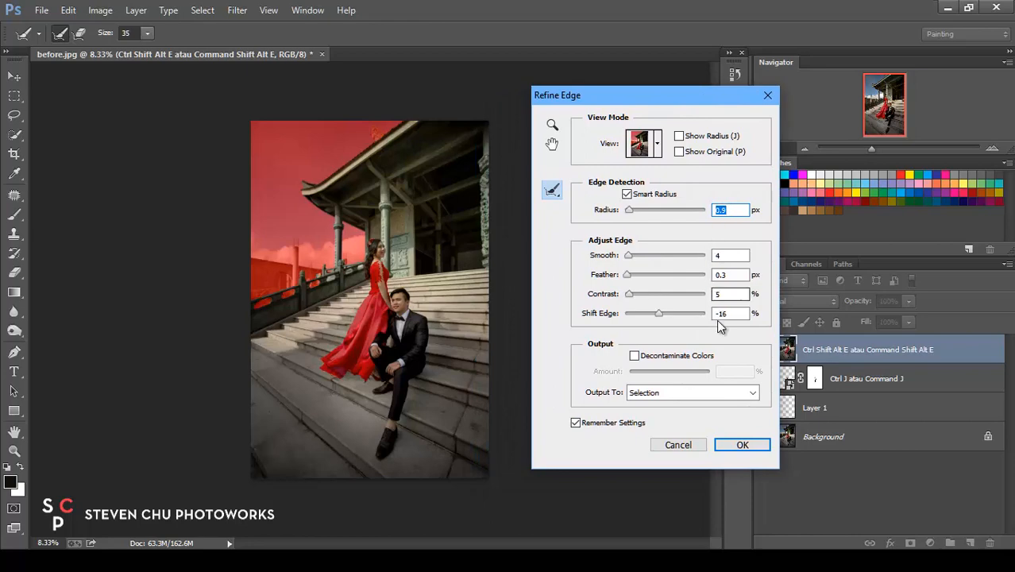
left_click(652, 393)
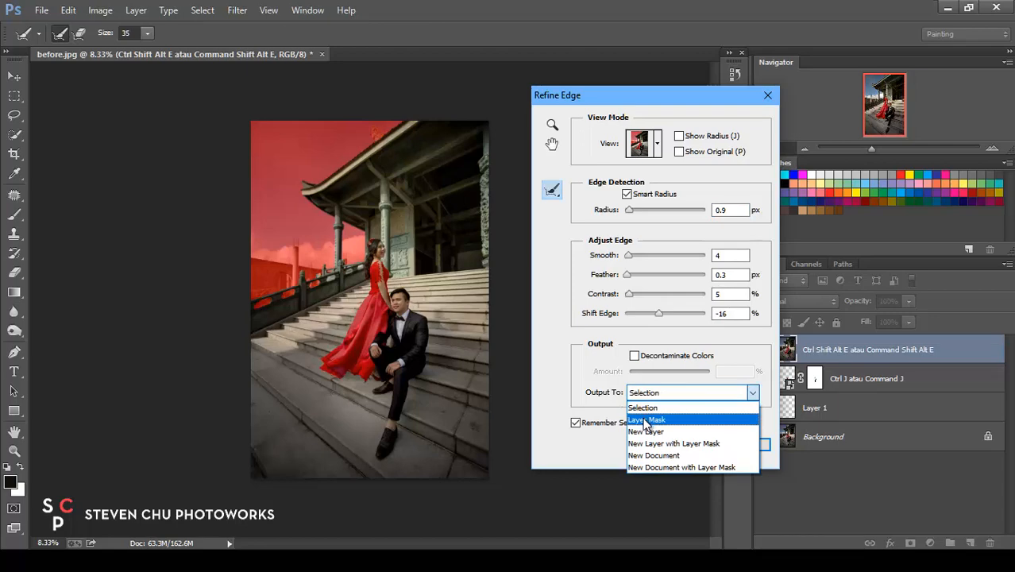
left_click(646, 420)
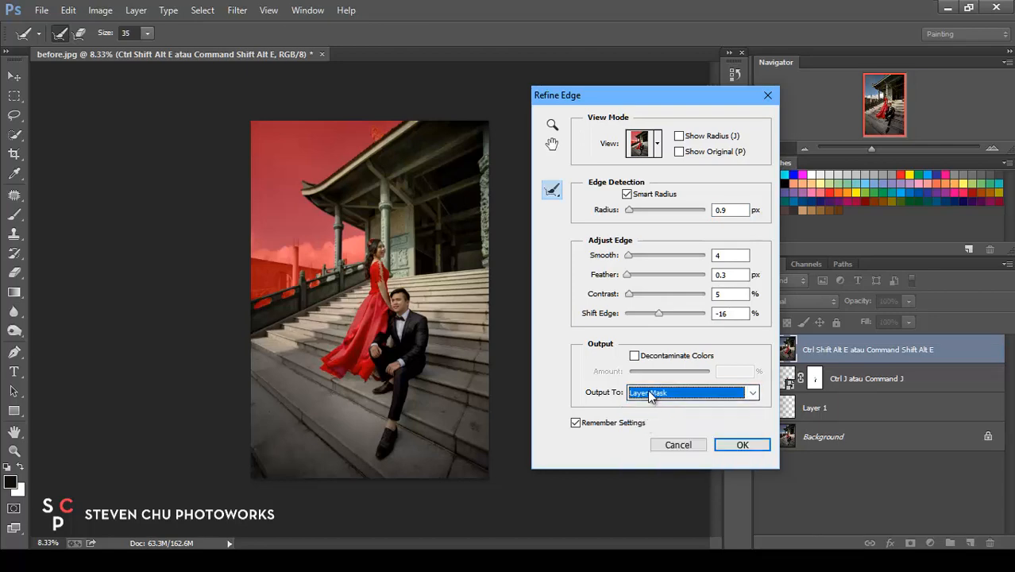
left_click(391, 130)
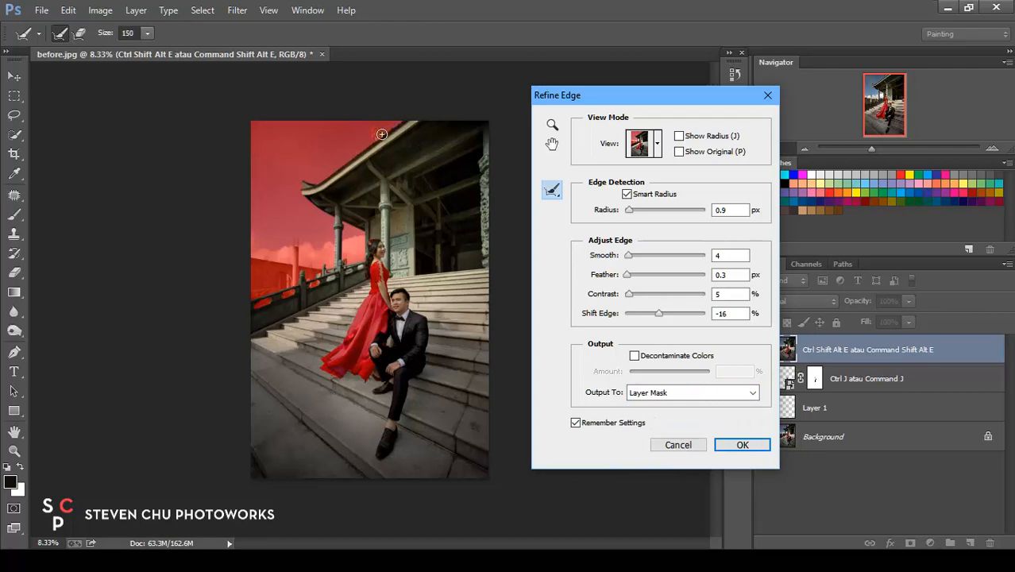
key("bracketright")
left_click(744, 444)
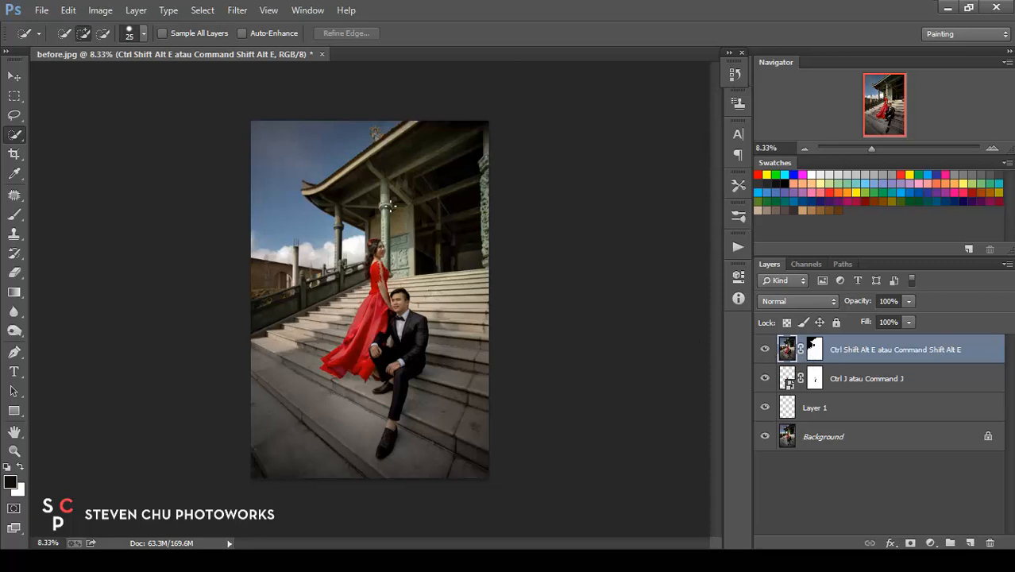
Open the cloudy sunset sky photo IMG_9577.JPG
left_click(14, 76)
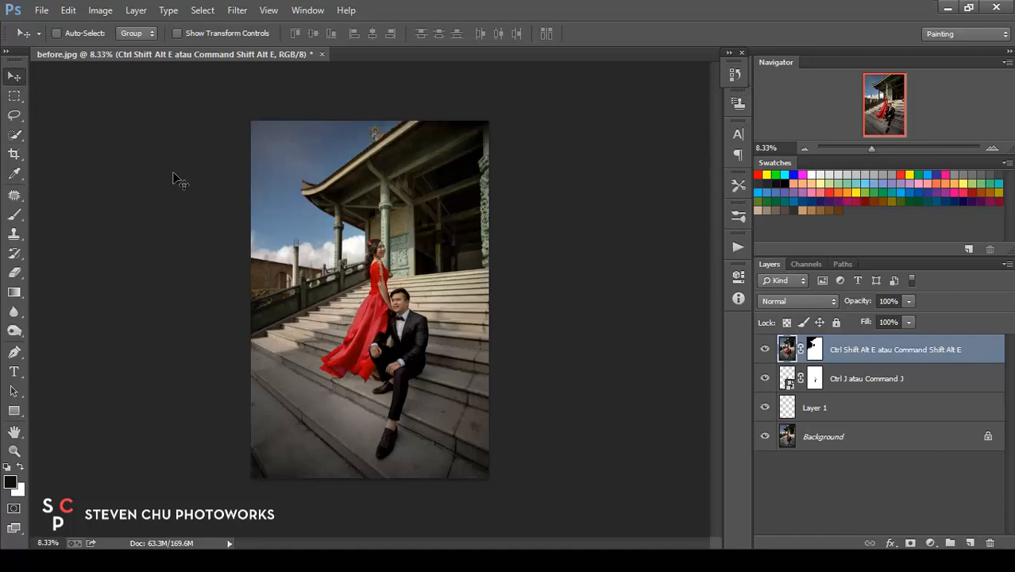
left_click(43, 10)
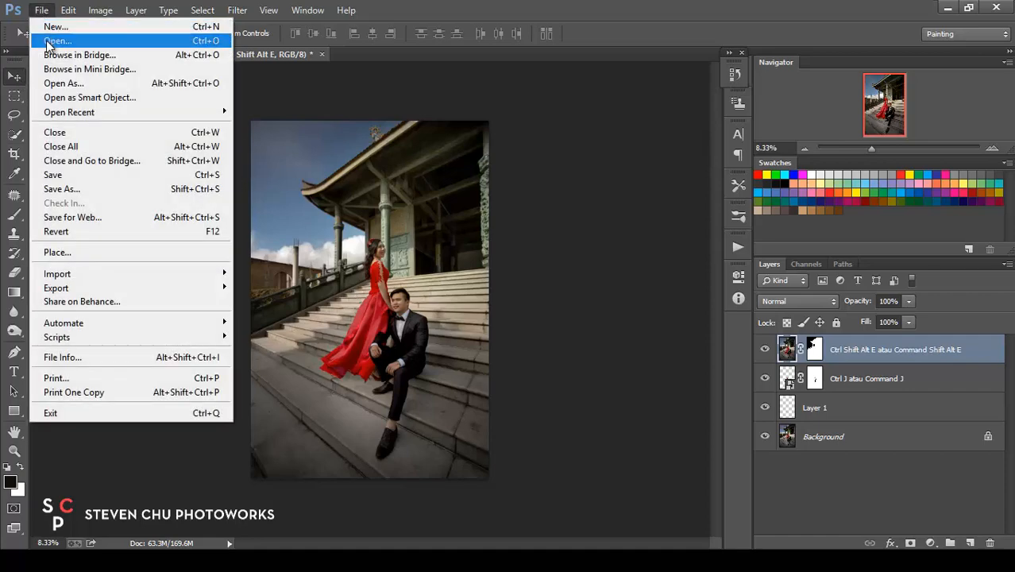
left_click(51, 40)
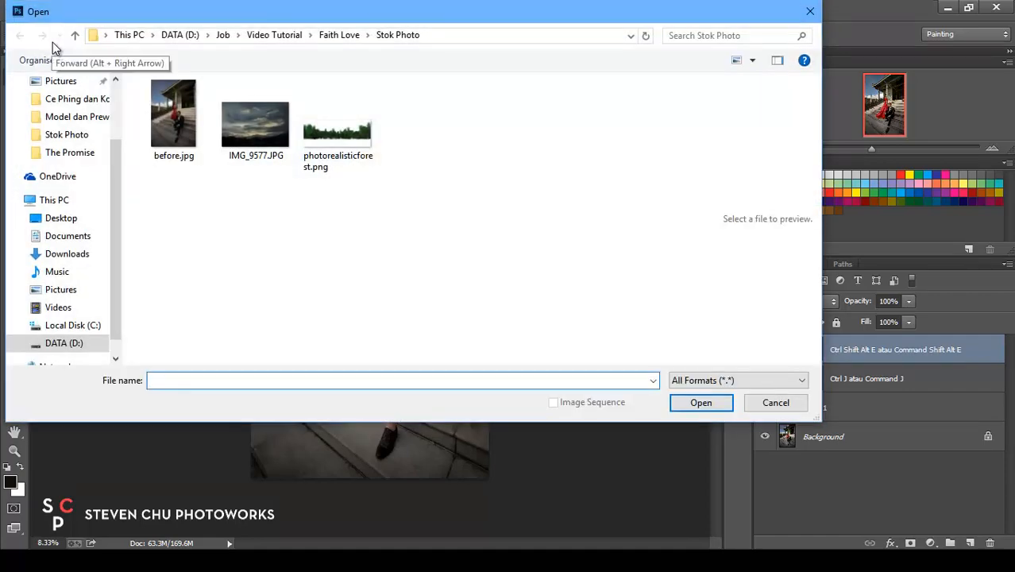
double_click(256, 131)
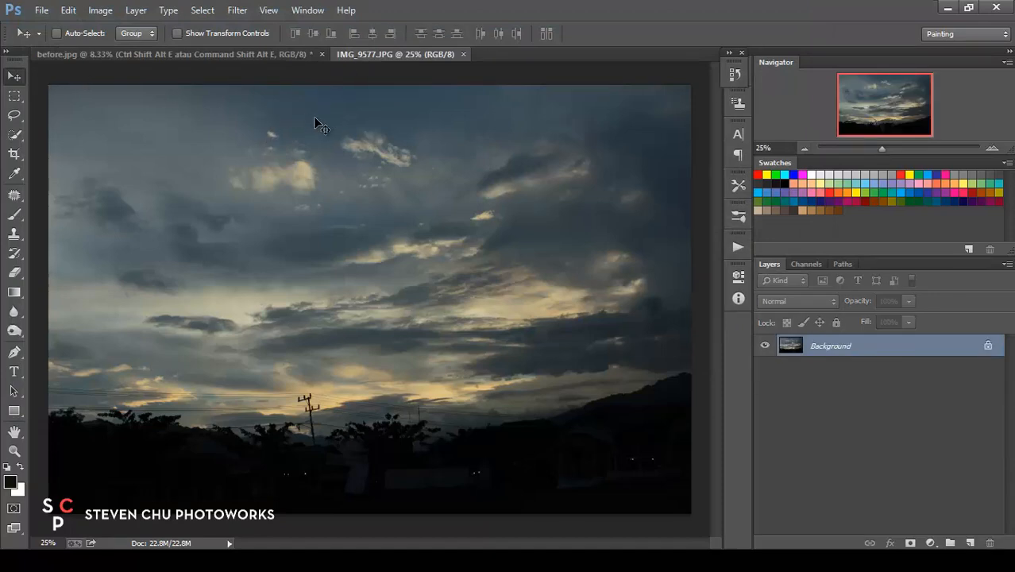
Copy the sky photo into before.jpg and place its layer directly below the masked merged layer
left_click_drag(316, 123, 310, 163)
left_click_drag(338, 198, 375, 216)
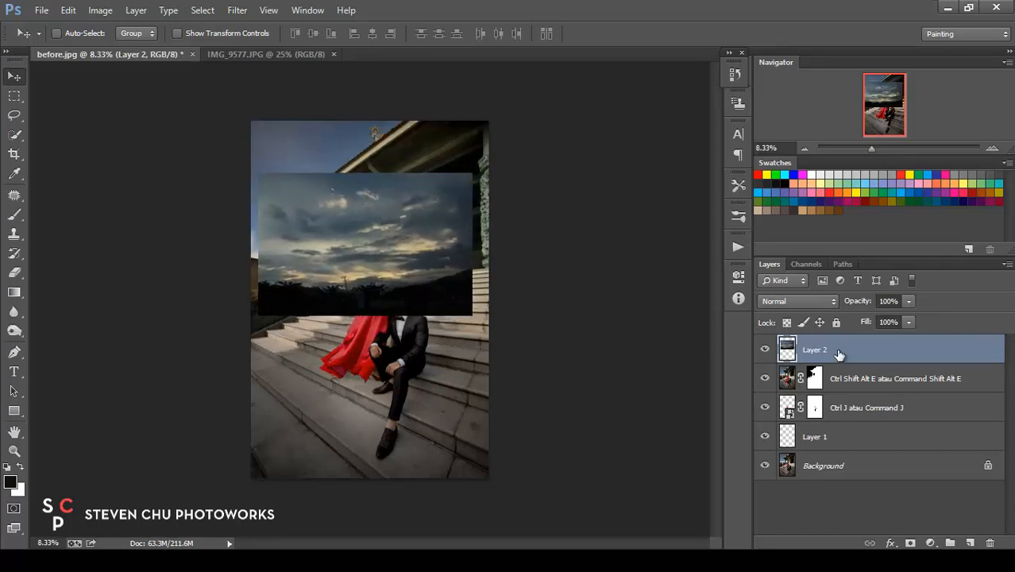
left_click_drag(852, 358, 828, 388)
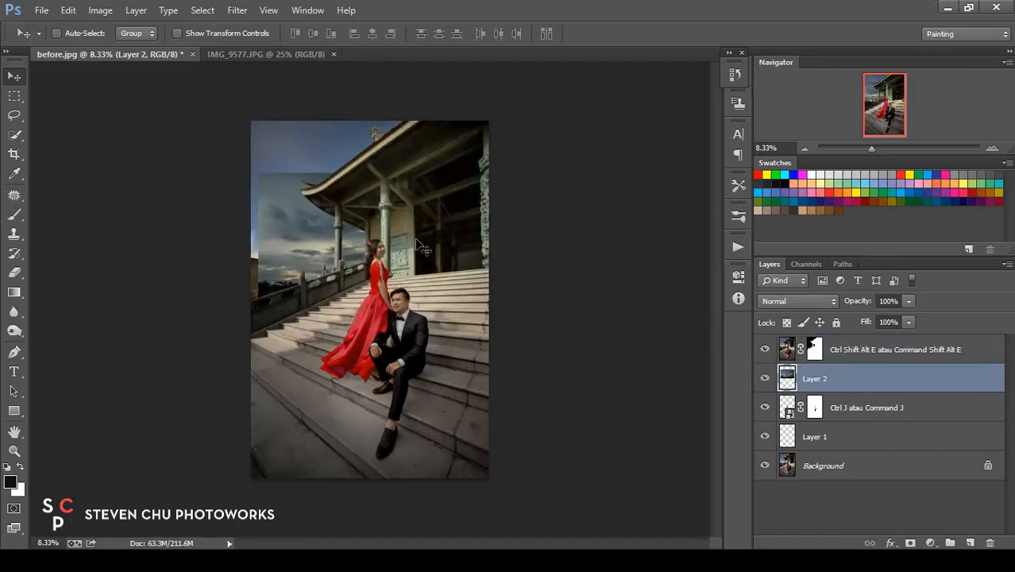
Enlarge the sky layer to about 218% width and 200% height and position it to fill the area behind the temple
left_click_drag(337, 231, 288, 160)
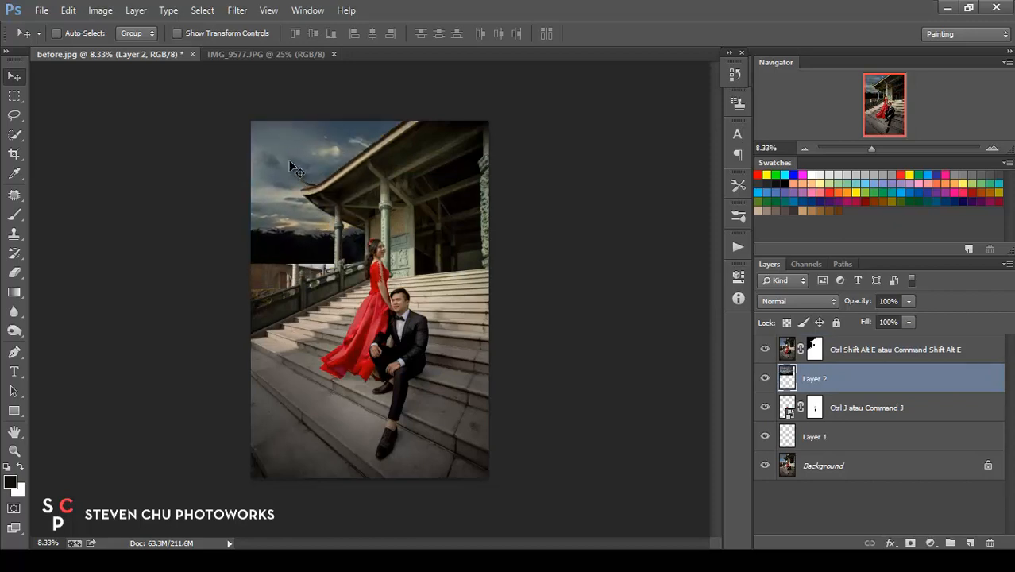
left_click(68, 9)
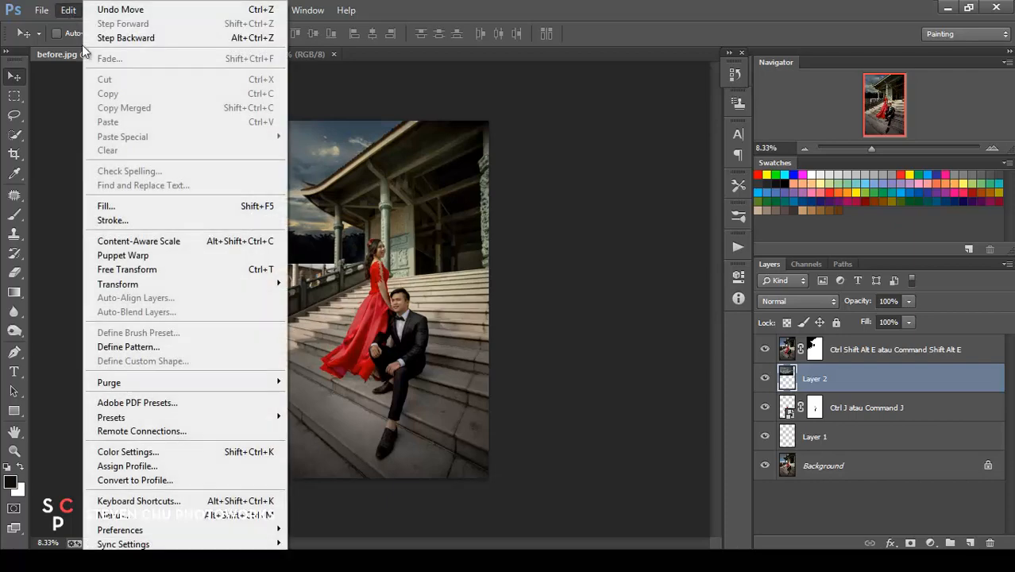
left_click(159, 269)
left_click_drag(464, 263, 616, 360)
left_click_drag(529, 315, 498, 303)
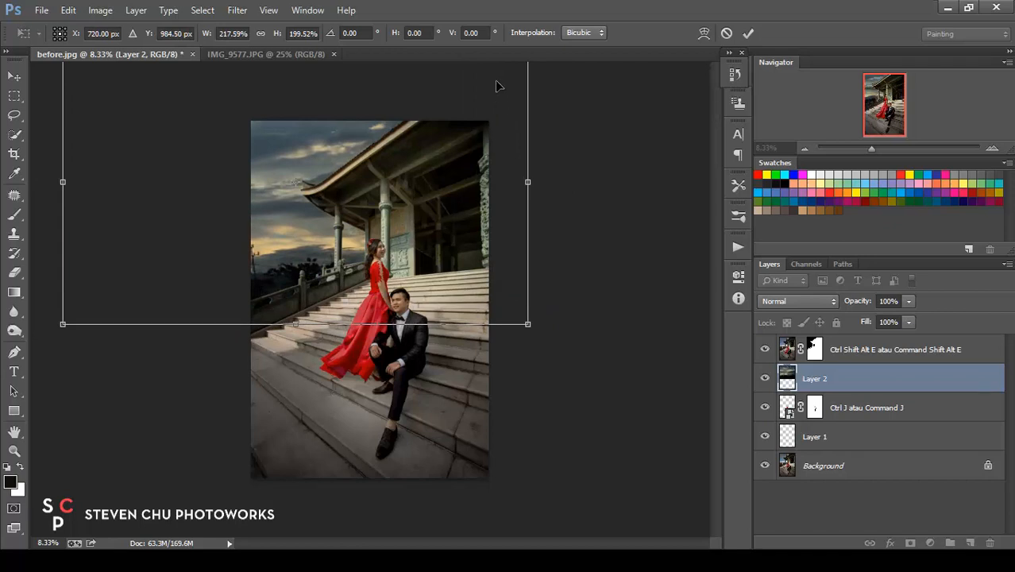
left_click(749, 33)
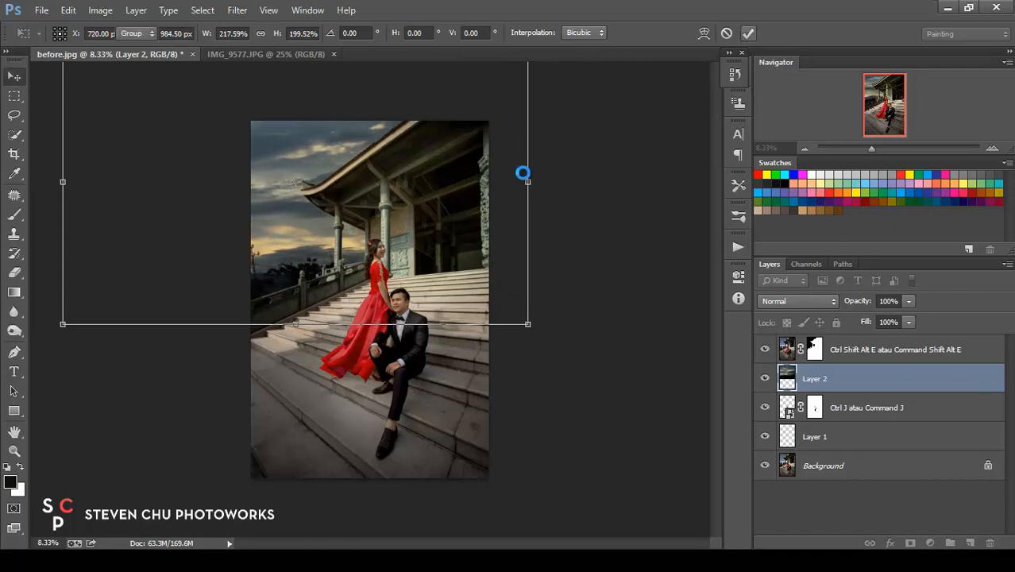
Open photorealisticforest.png and copy the forest into before.jpg above the sky layer
left_click(46, 11)
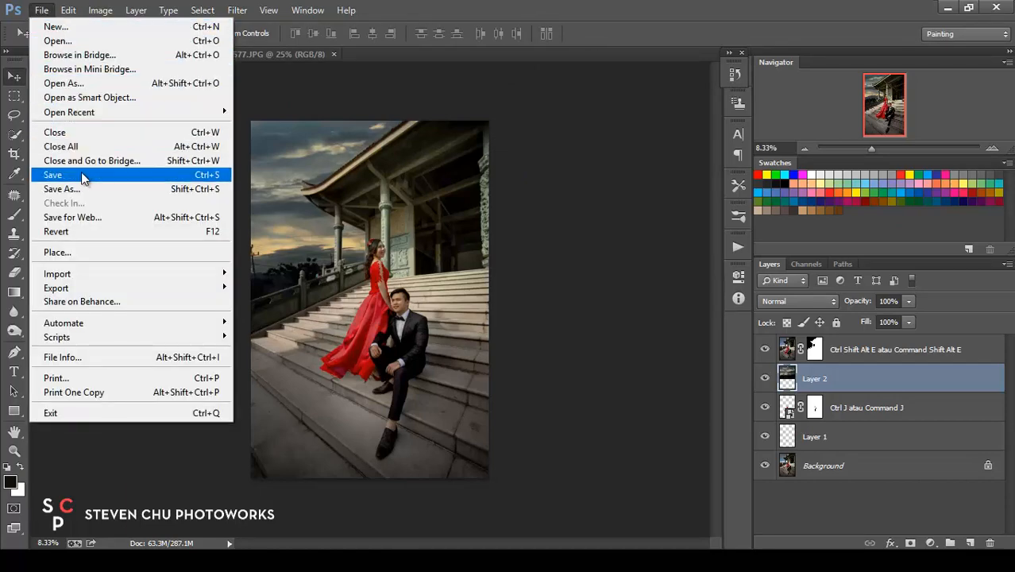
left_click(91, 41)
double_click(336, 151)
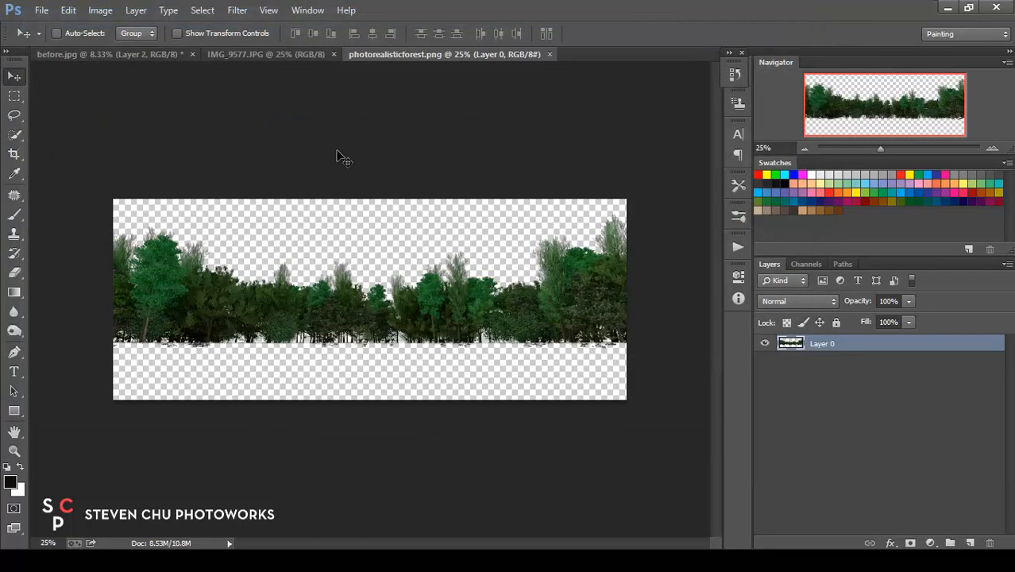
left_click_drag(276, 300, 290, 286)
Scale the forest layer proportionally to about 251% and position its large green trees behind the stone railing
left_click(68, 10)
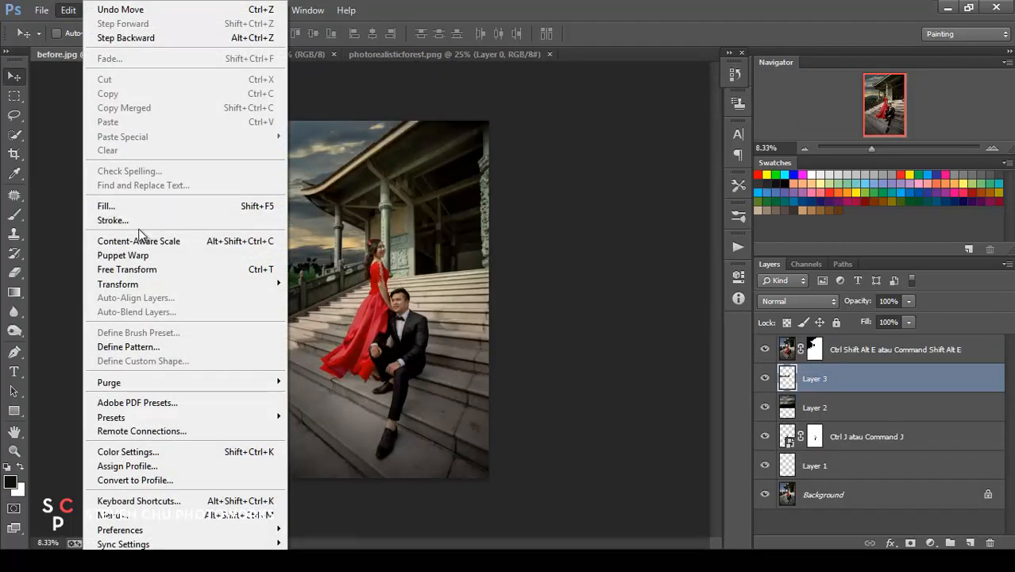
left_click(137, 270)
left_click_drag(406, 249, 606, 293)
left_click_drag(492, 266, 439, 276)
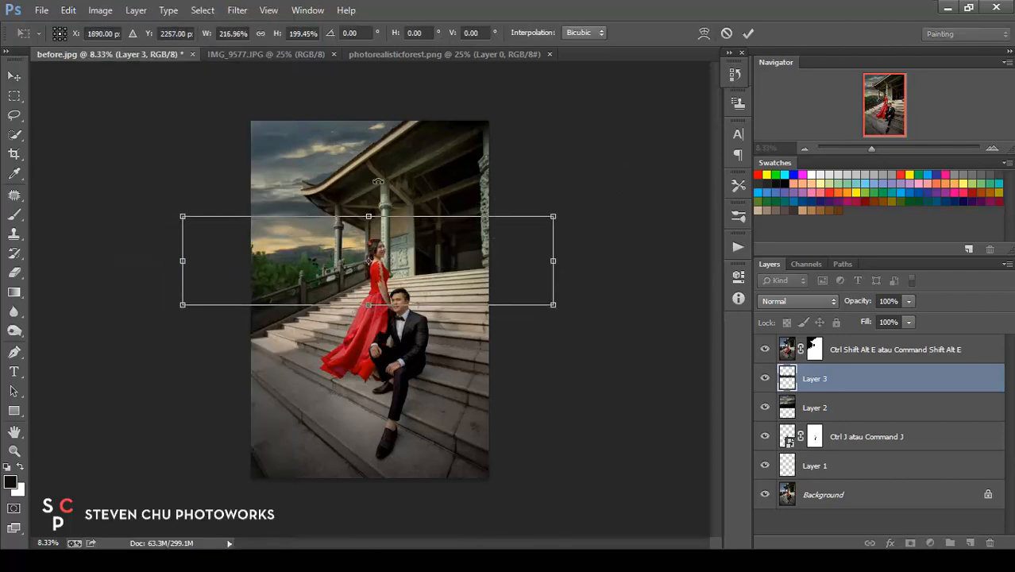
left_click(259, 34)
left_click_drag(554, 213, 613, 194)
left_click_drag(497, 259, 520, 269)
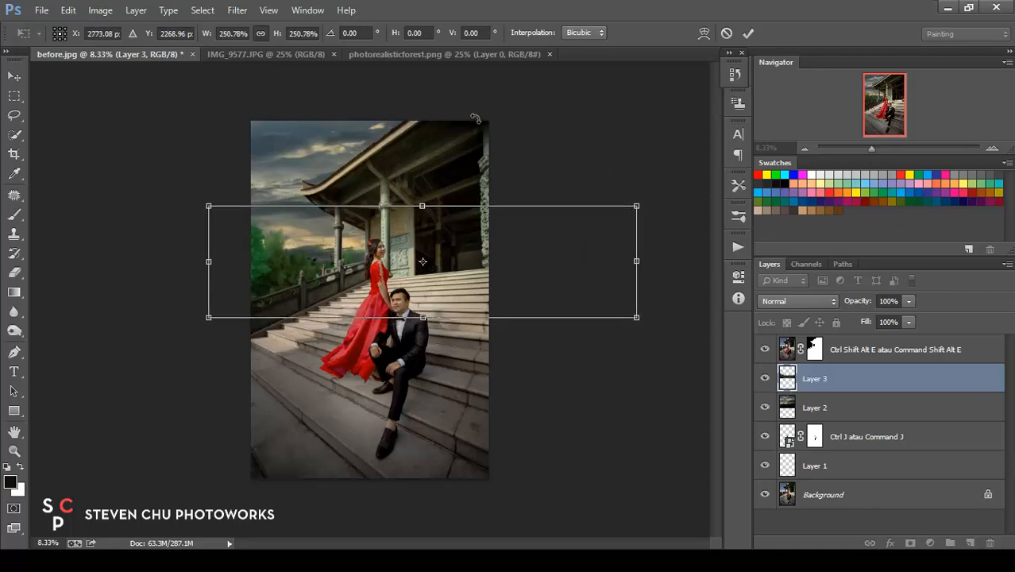
left_click(748, 33)
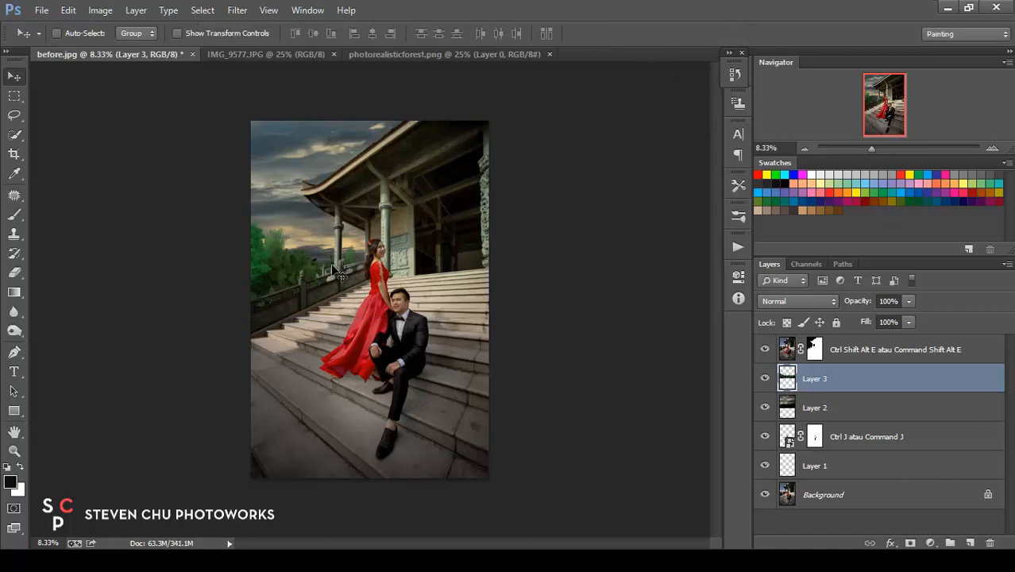
left_click_drag(335, 272, 362, 270)
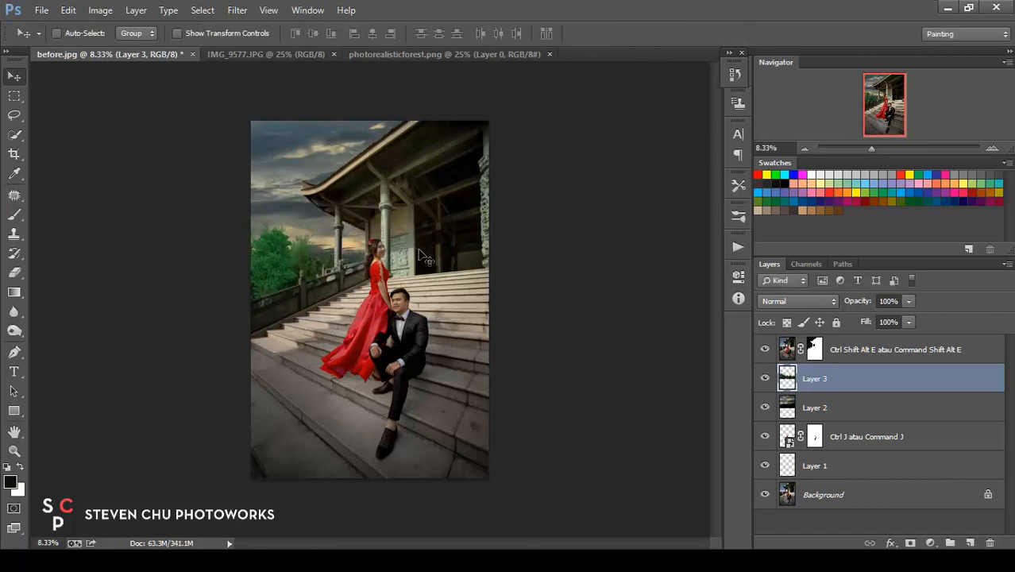
Stretch the sky layer to about 114% width and 124% height and shift it upward behind the trees
left_click(812, 407)
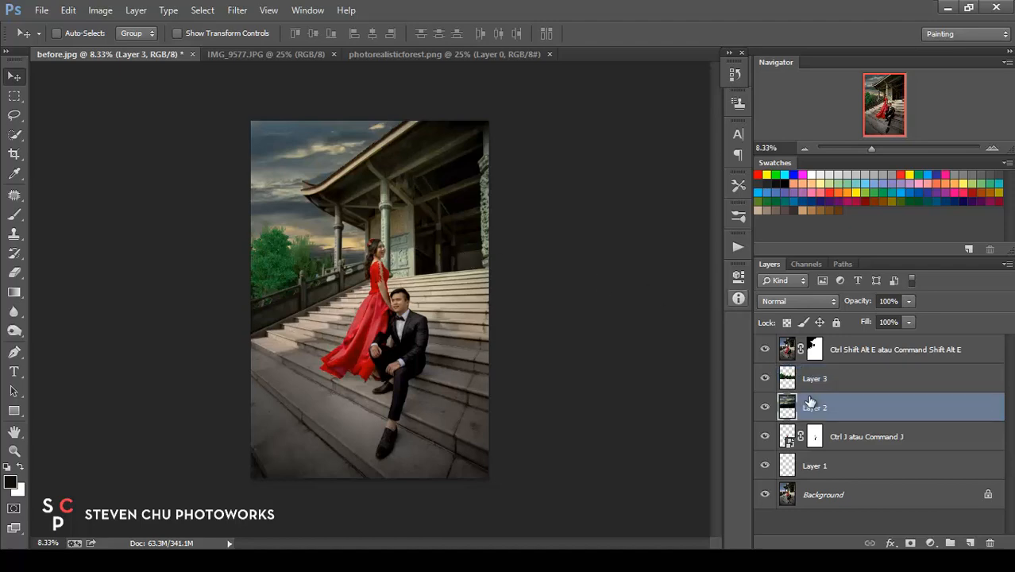
left_click(68, 10)
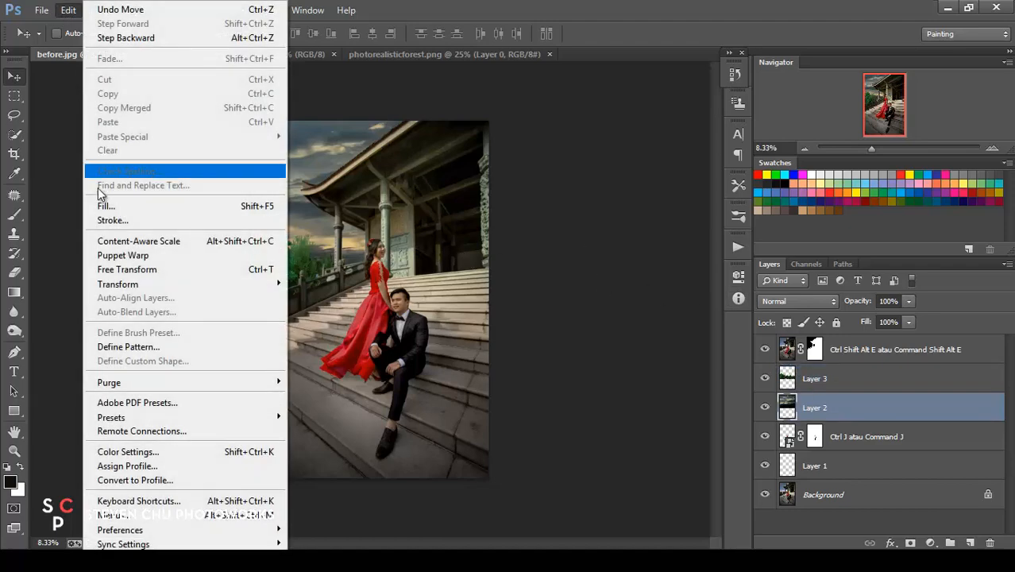
left_click(127, 271)
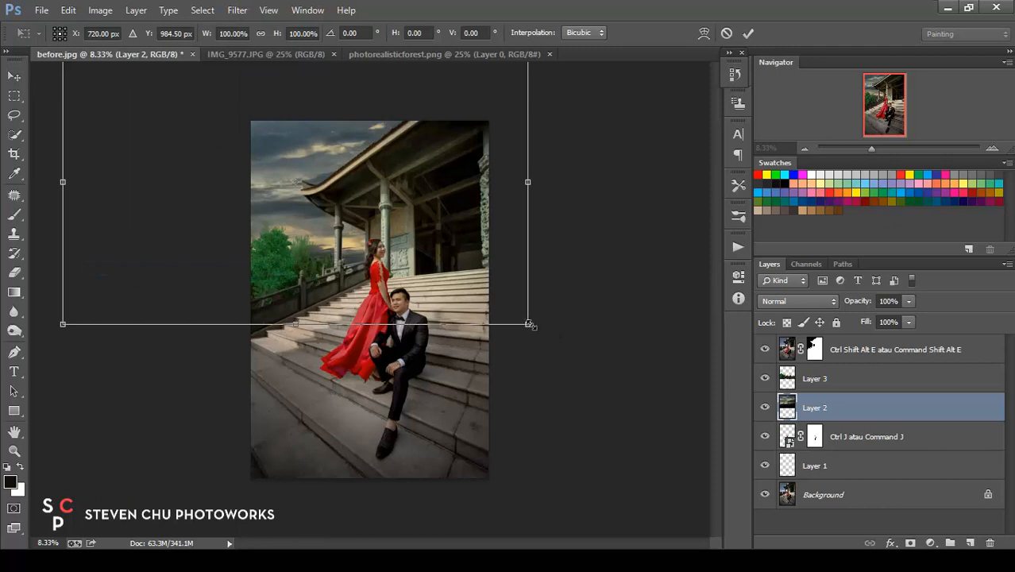
left_click_drag(529, 324, 594, 392)
left_click_drag(520, 330, 489, 275)
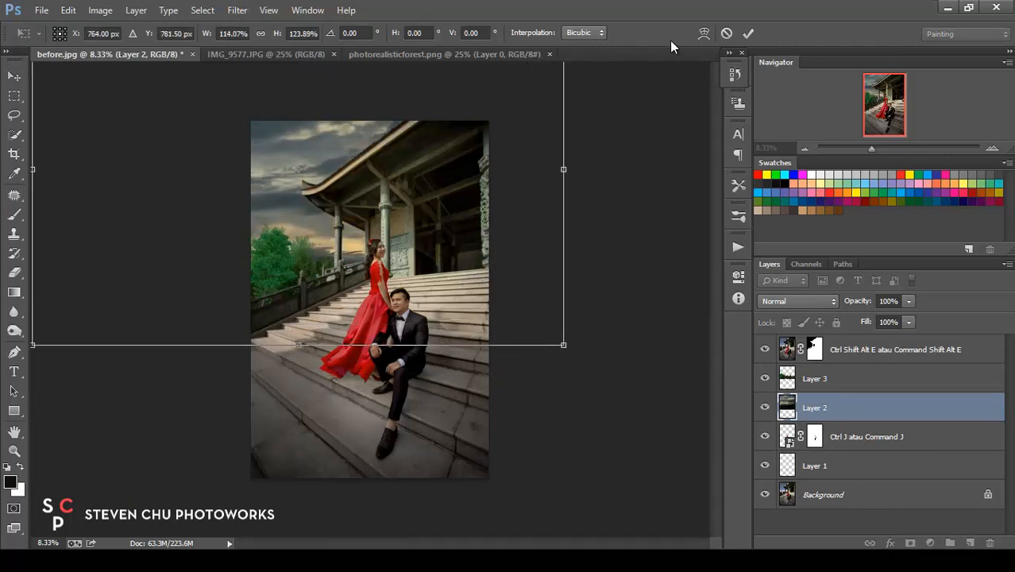
left_click(748, 32)
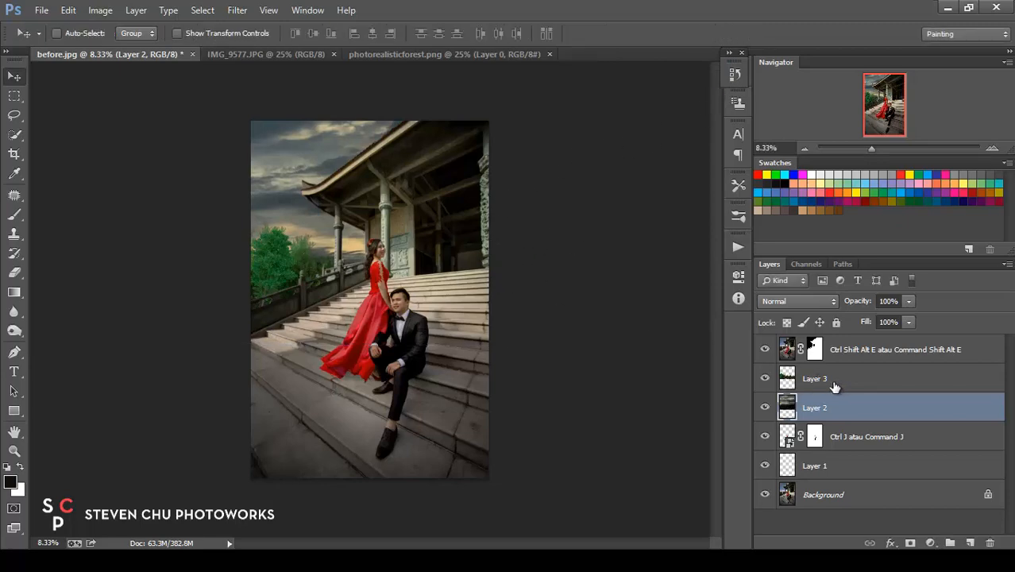
Apply a Hue/Saturation adjustment to the forest layer with Hue -68 and Saturation -48
left_click(783, 383)
left_click(100, 10)
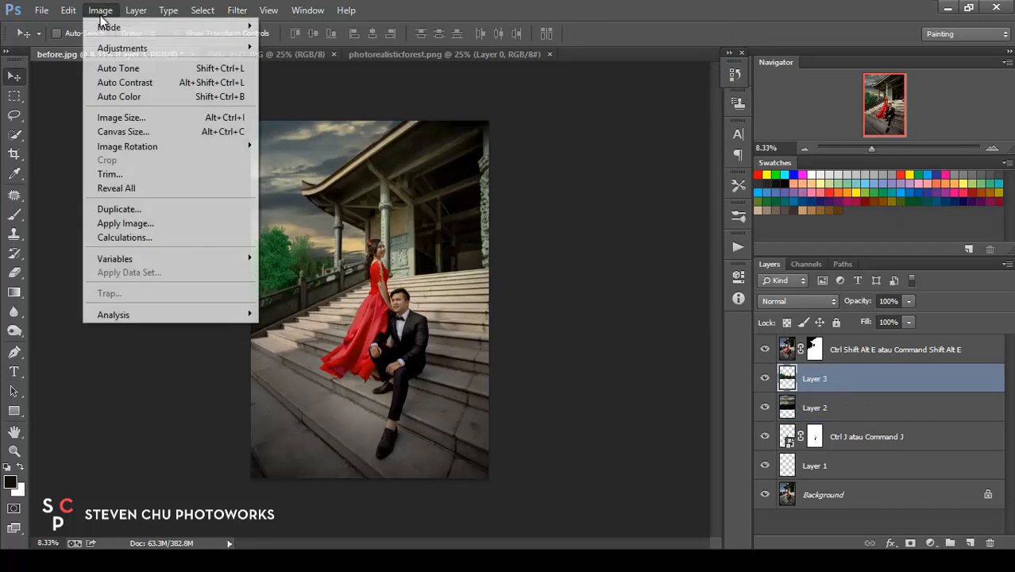
mouse_move(152, 46)
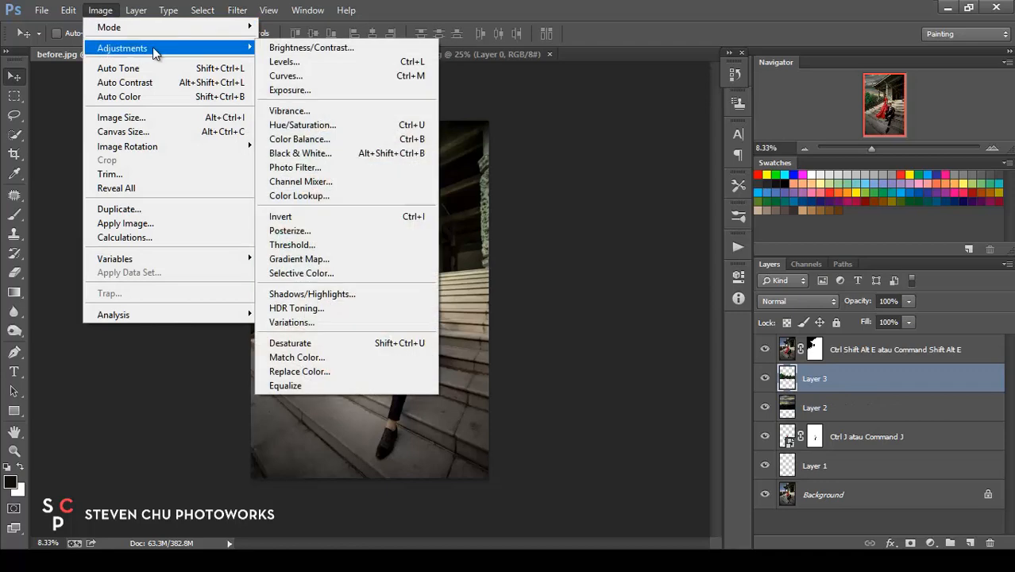
left_click(317, 125)
left_click_drag(826, 243, 785, 245)
left_click_drag(815, 212, 788, 220)
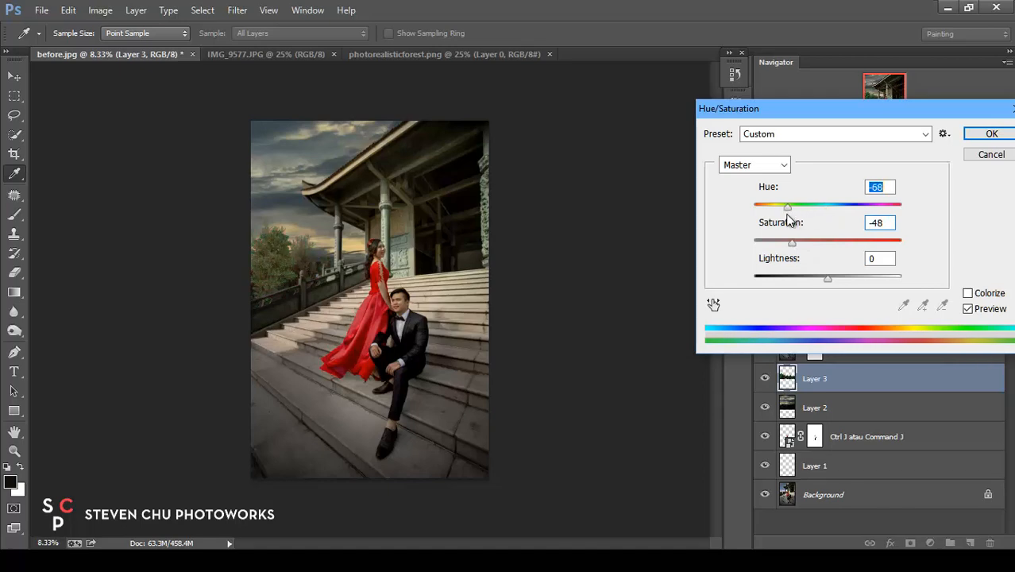
left_click(981, 135)
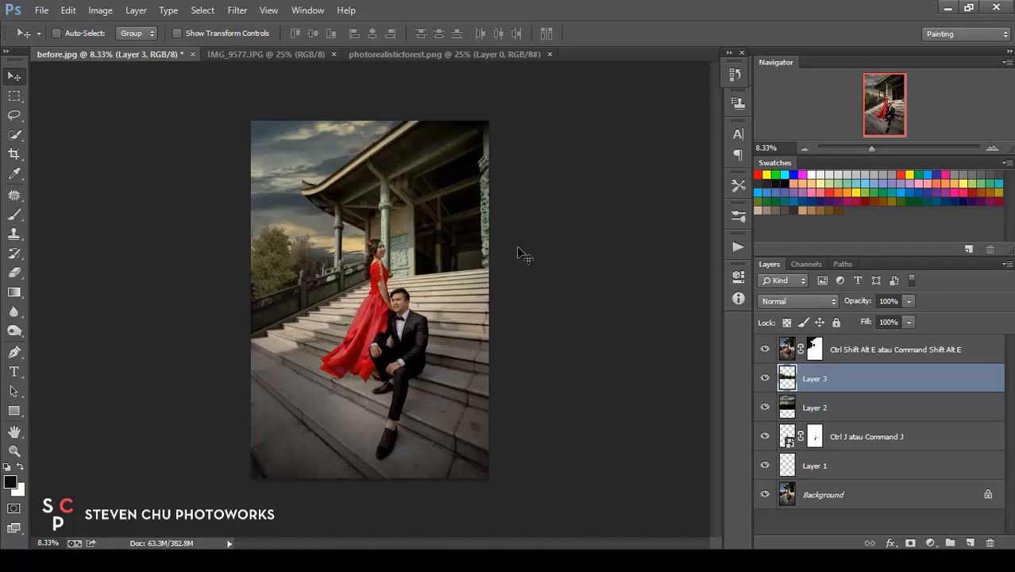
Add a new layer above the merged couple layer and fill it with the warm yellow #ddbf83 sampled from the sky near the horizon
left_click(905, 354)
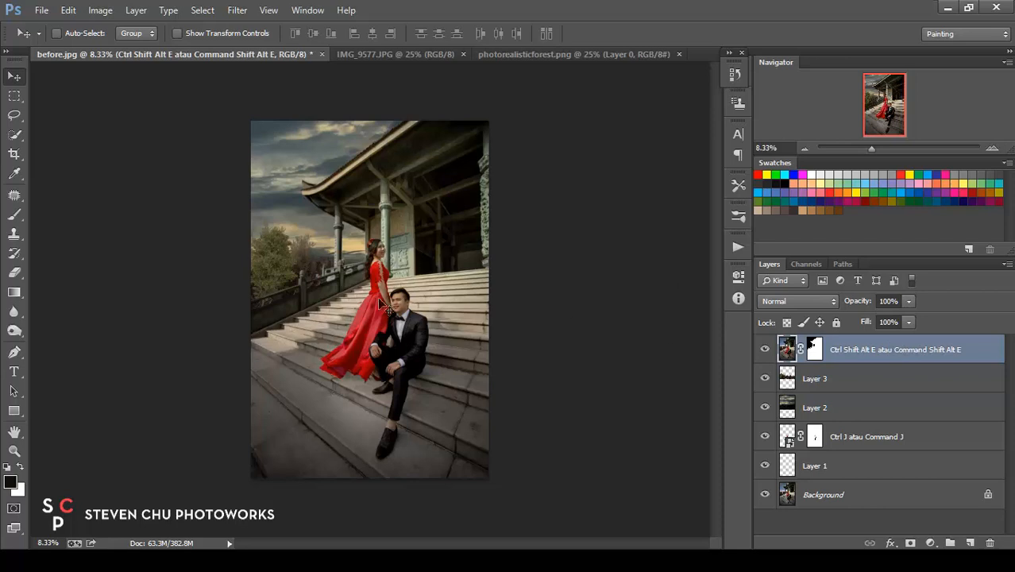
left_click(970, 542)
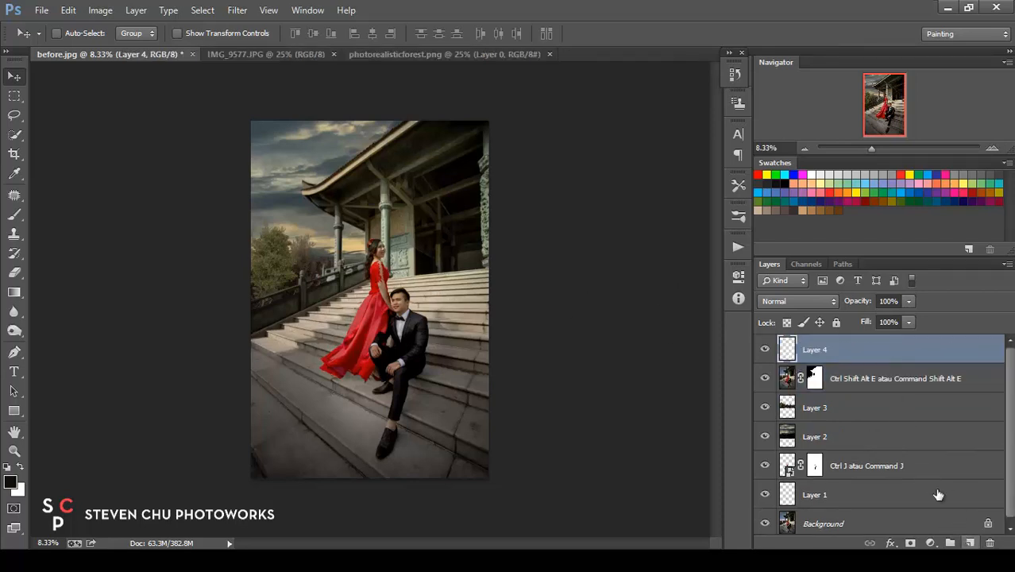
left_click(15, 178)
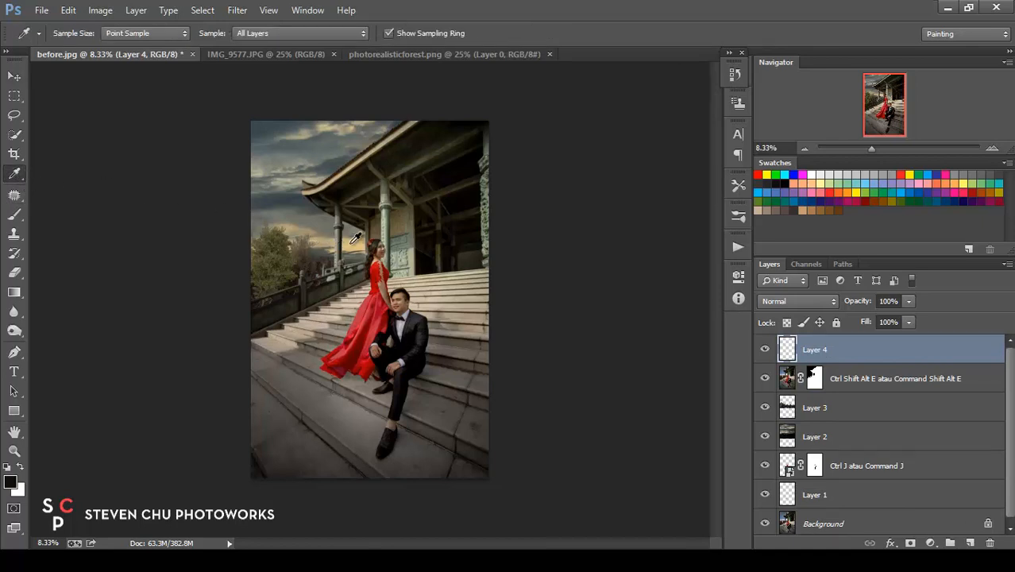
left_click(347, 232)
left_click(308, 205)
left_click(329, 247)
left_click(347, 256)
left_click(353, 251)
left_click(357, 250)
left_click(70, 10)
left_click(107, 206)
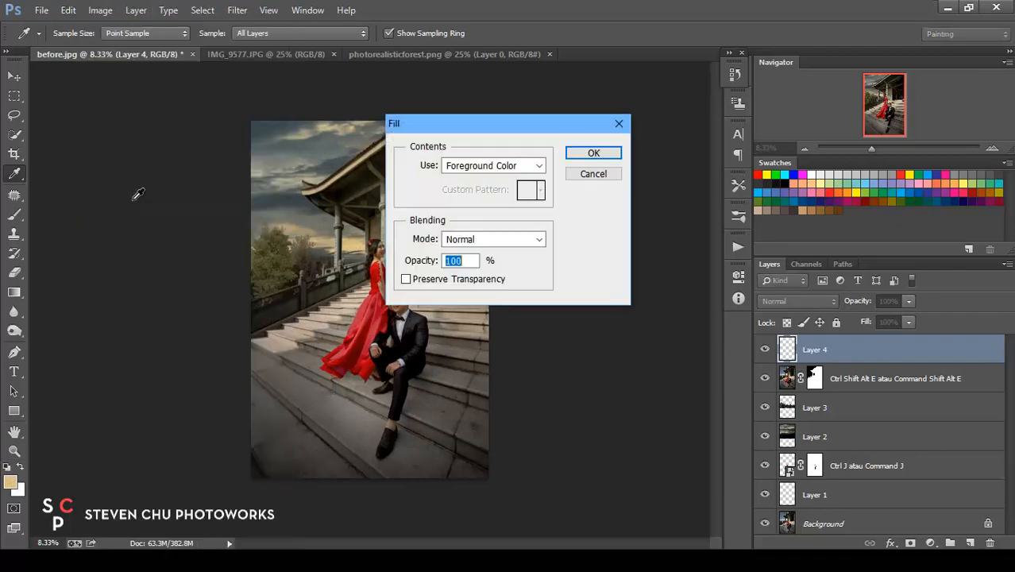
left_click(577, 159)
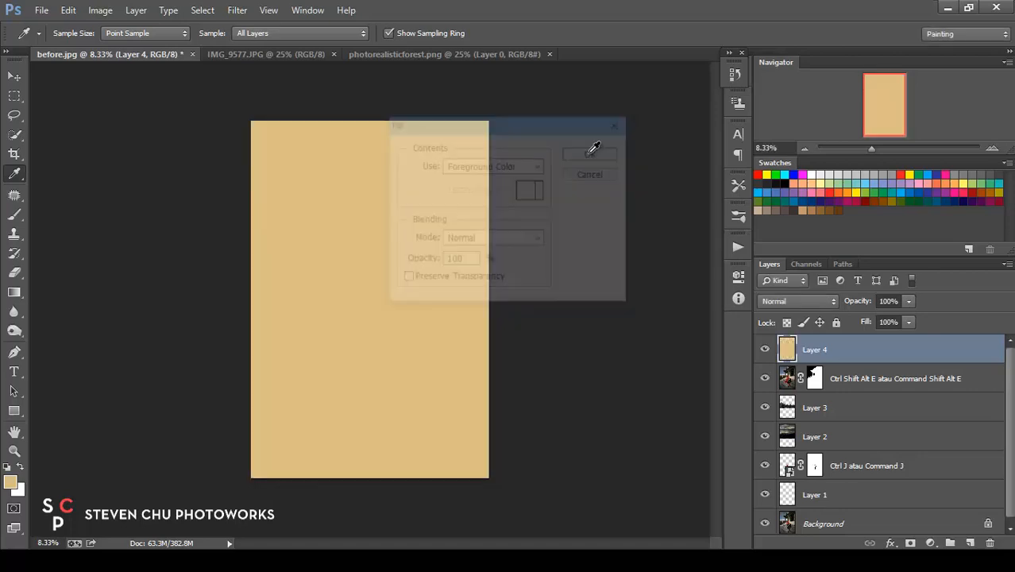
Try the blending modes from Multiply through Luminosity on the warm yellow fill layer to compare their effects
left_click(788, 301)
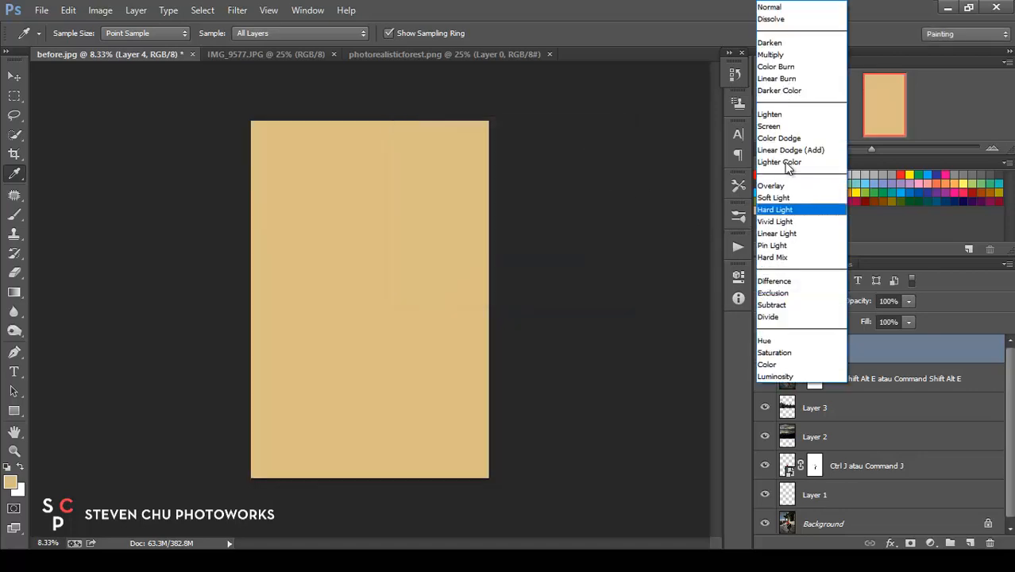
left_click(783, 50)
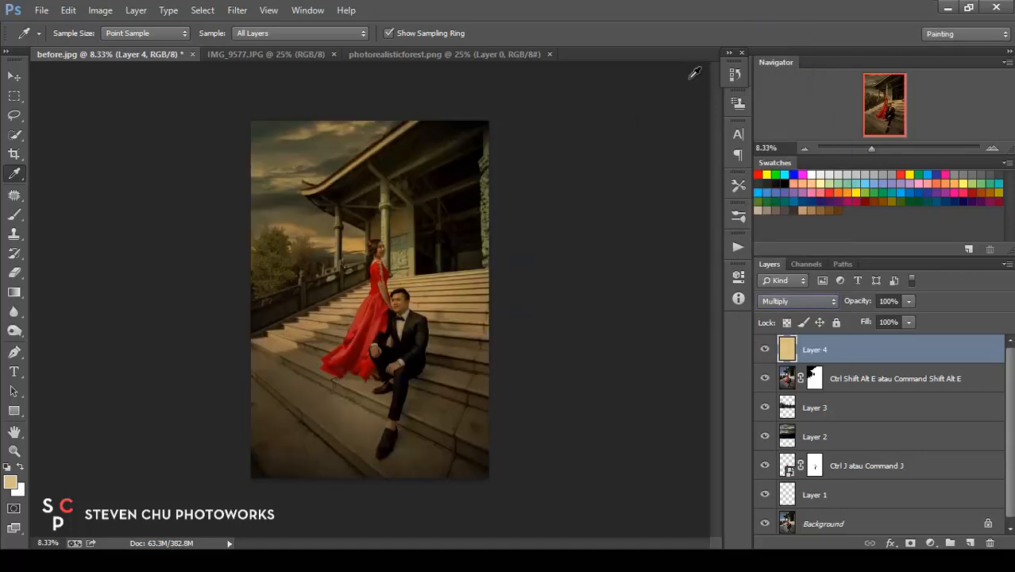
key("Down")
key("Down")
key("Down")
key("Down")
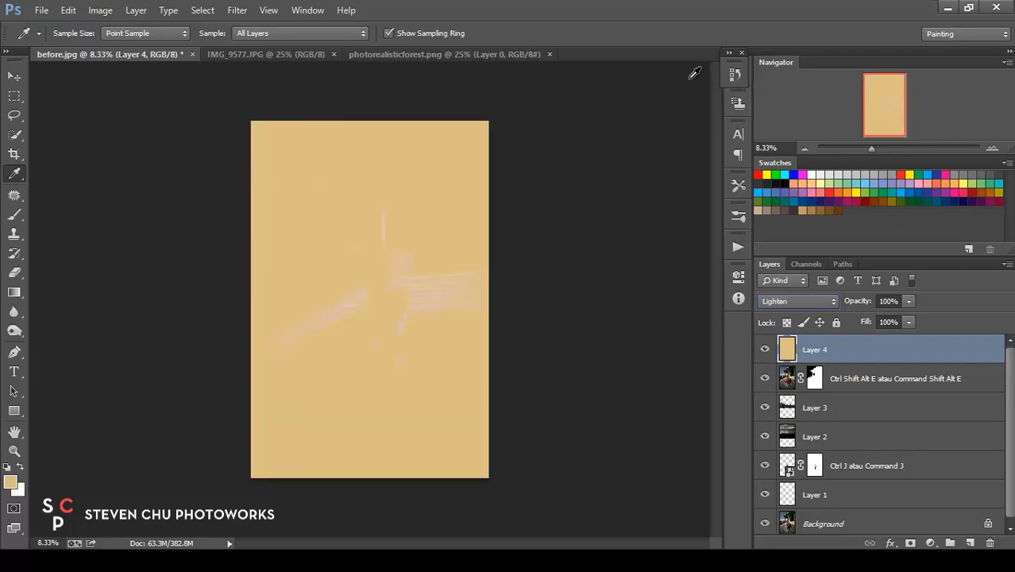
key("Down")
key("Down")
key("Down")
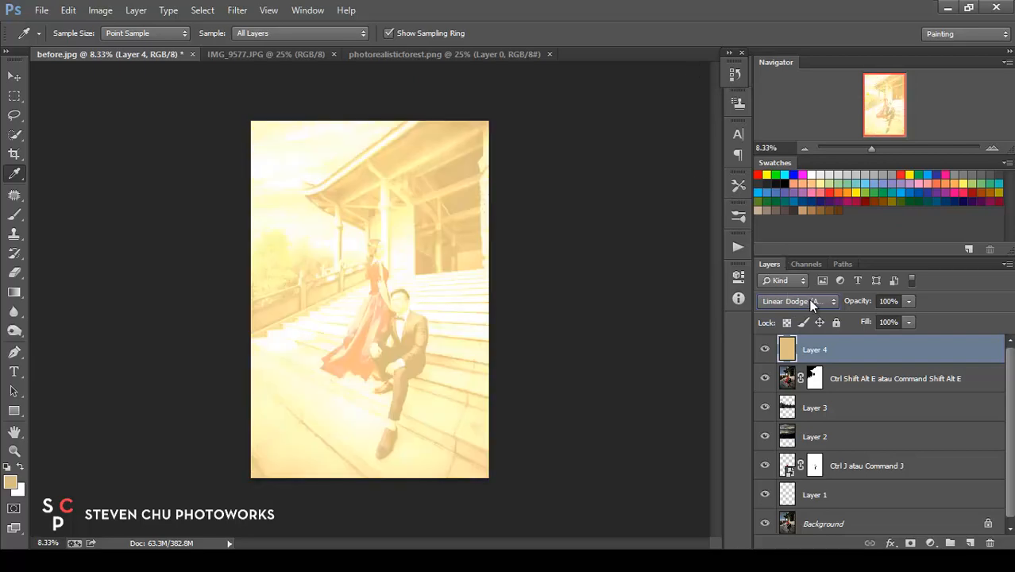
key("Down")
key("Down")
key("Down")
key("Down")
key("Down")
key("Down")
key("Down")
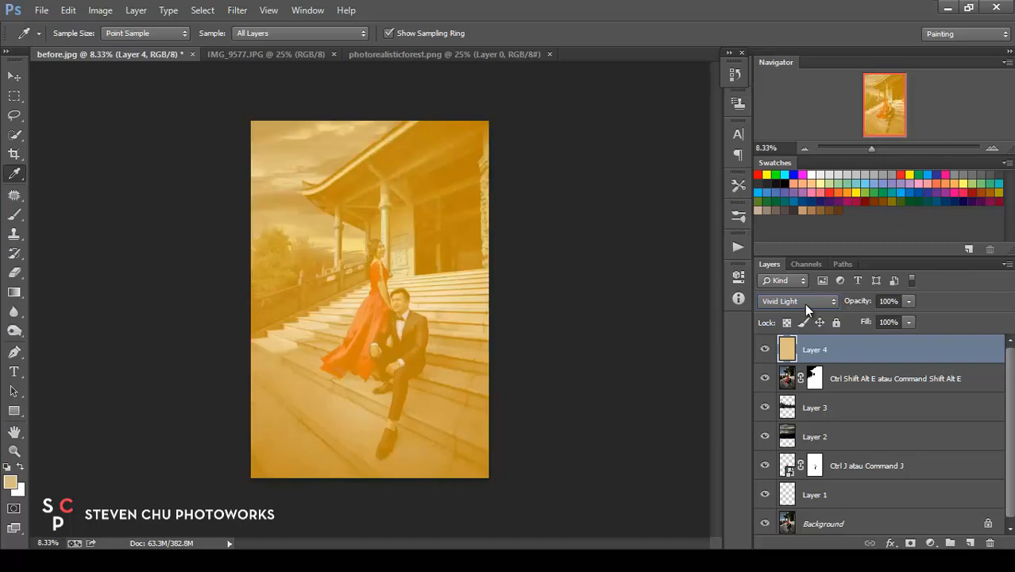
key("Down")
key("Down")
key("Down")
key("Down")
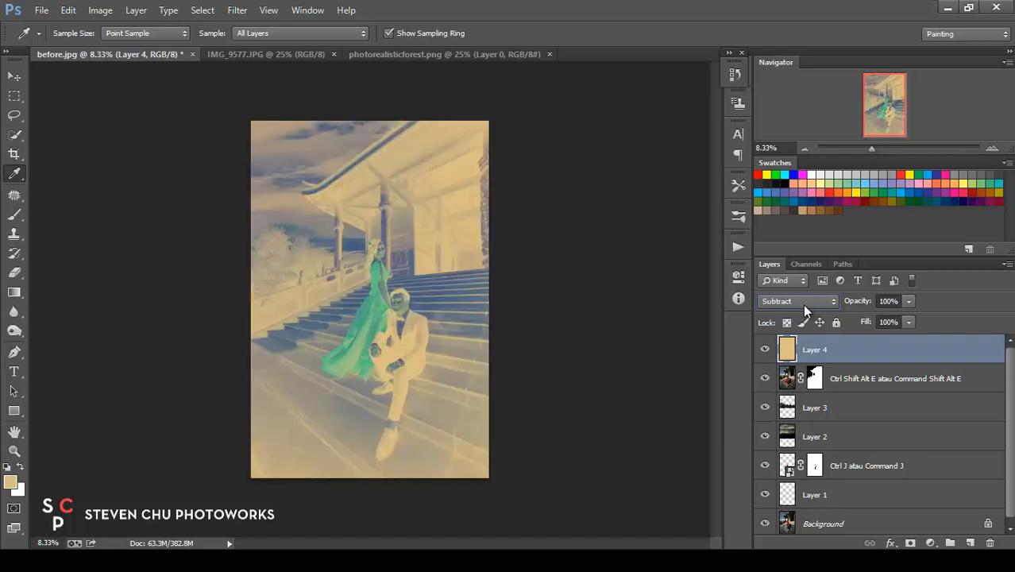
key("Down")
key("Down")
key("Down")
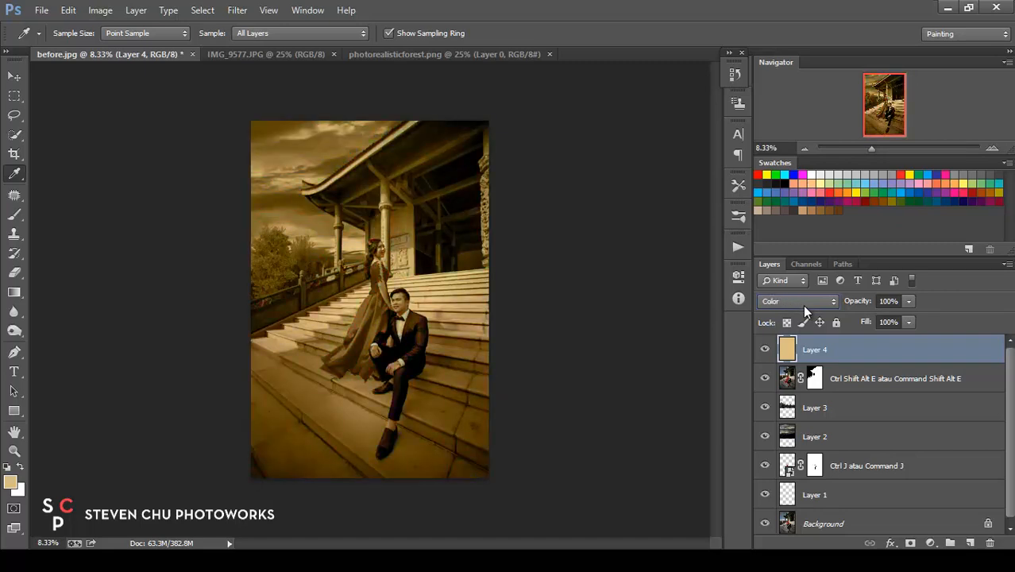
key("Down")
key("Up")
key("Up")
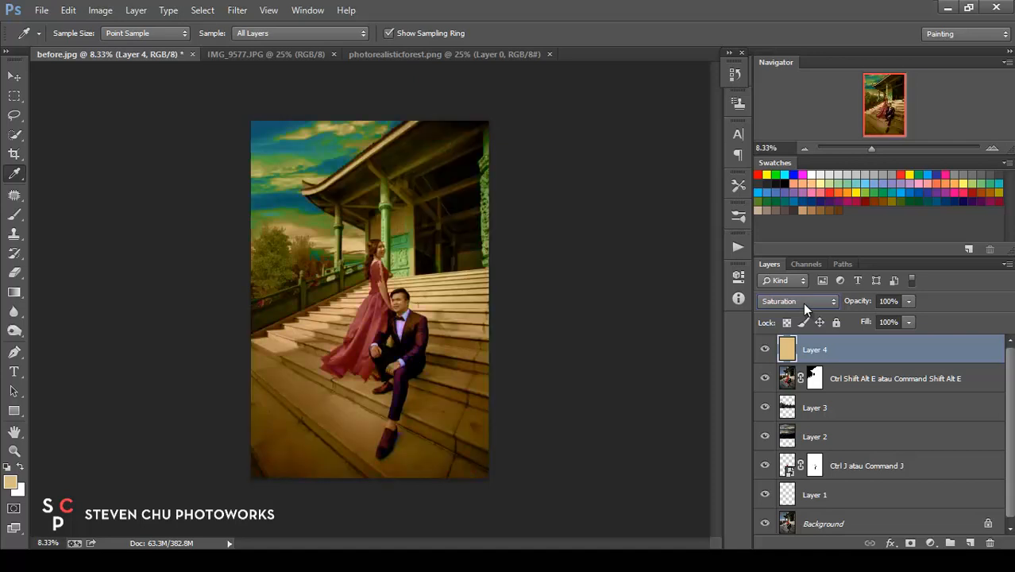
Set the warm yellow fill layer to Multiply blending at 25% opacity
left_click(803, 305)
left_click(788, 54)
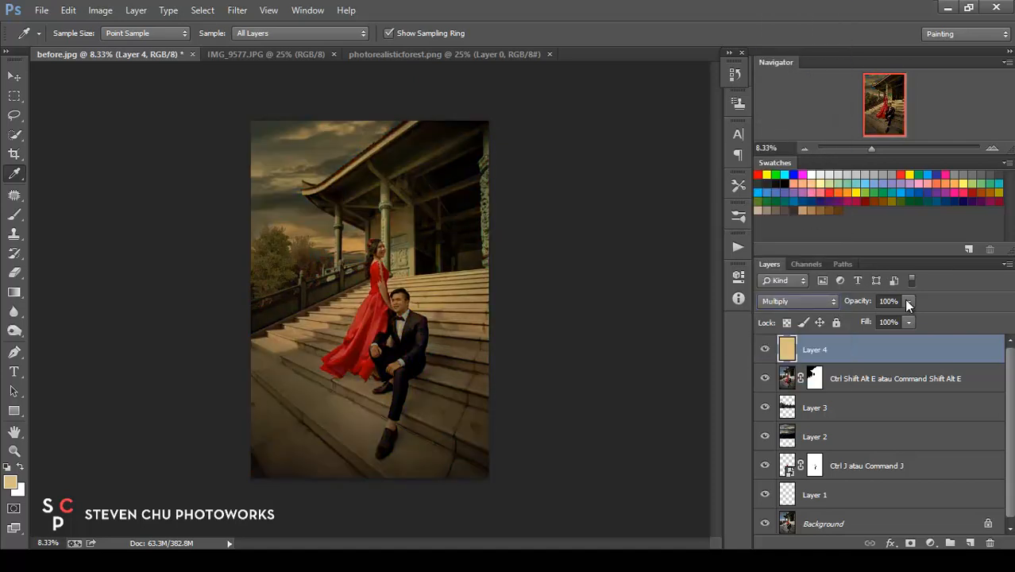
left_click(847, 319)
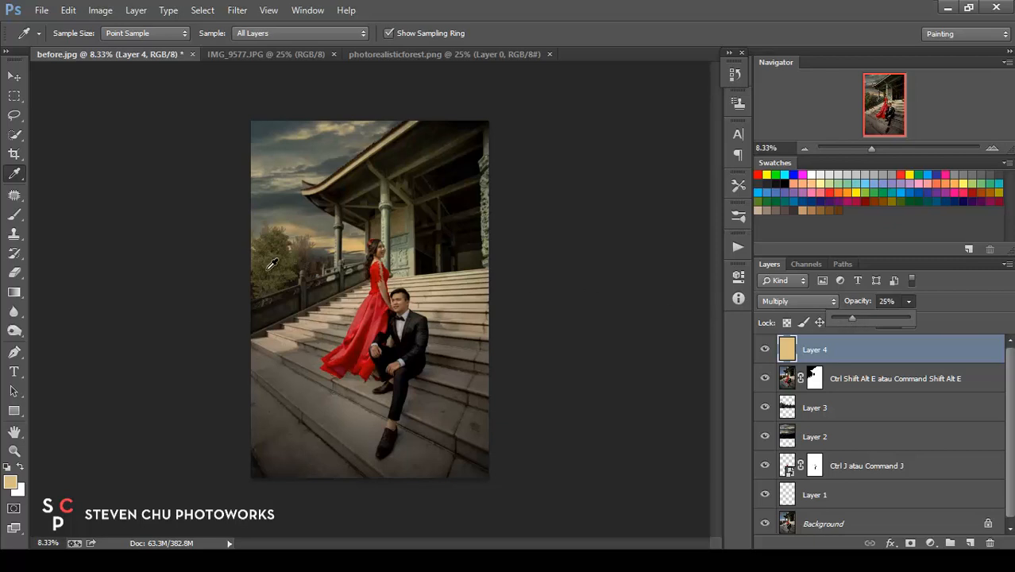
left_click(18, 78)
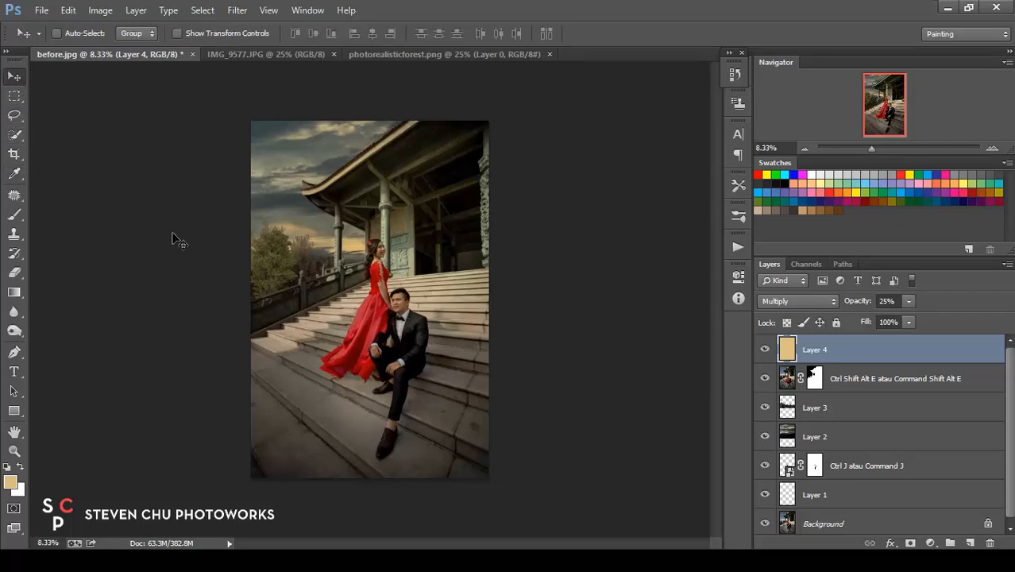
Paint over the couple on the fill layer with a 1700 px brush in pale beige #dbd0b9 at 6% opacity
left_click(11, 482)
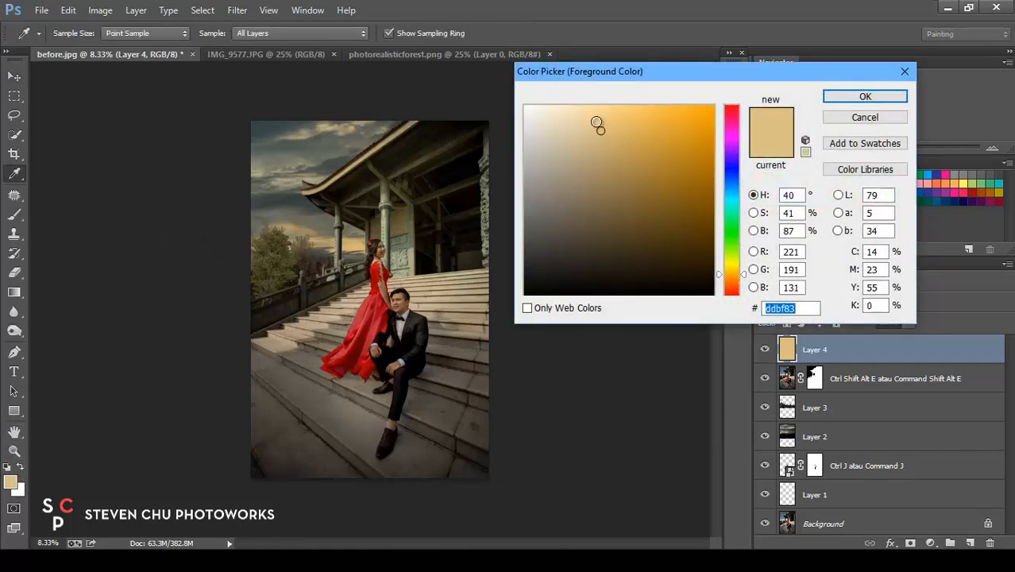
left_click(553, 132)
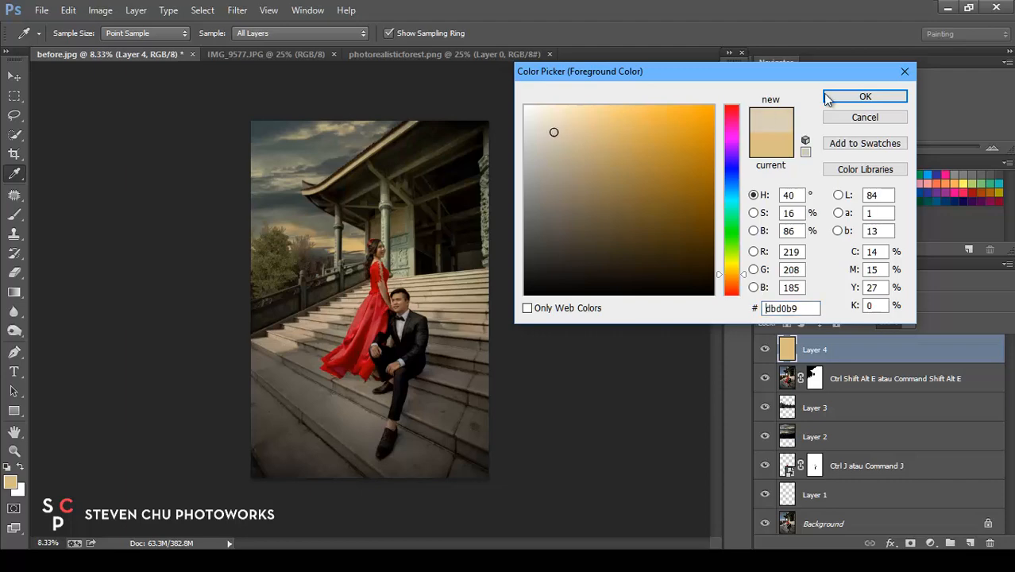
left_click(865, 96)
left_click(13, 216)
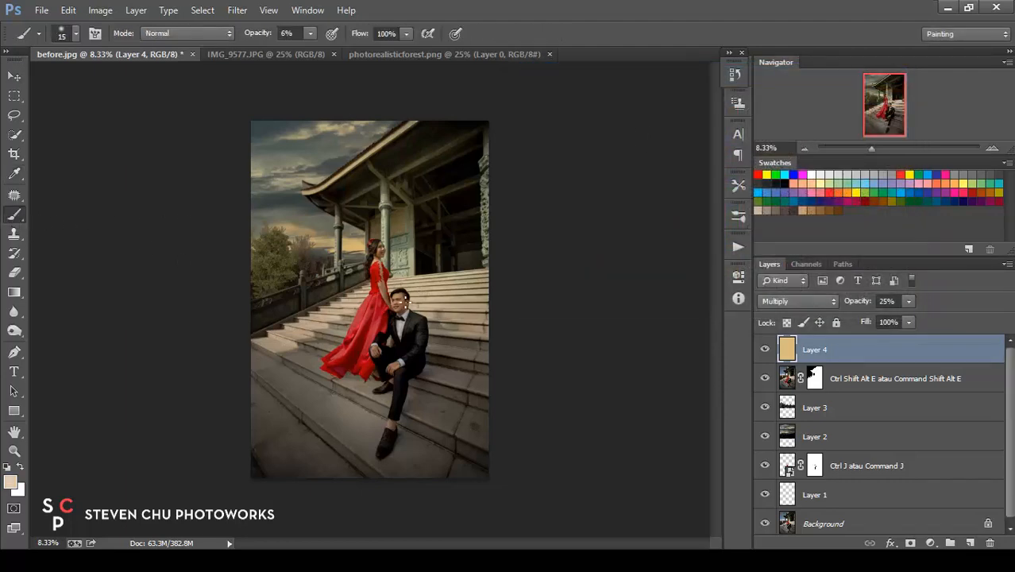
key("bracketright")
key("bracketright")
key("bracketright")
key("bracketright")
key("bracketright")
key("bracketright")
key("bracketright")
key("bracketright")
key("bracketright")
key("bracketright")
key("bracketright")
key("bracketright")
key("bracketright")
key("bracketright")
key("bracketright")
key("bracketright")
key("bracketright")
key("bracketright")
key("bracketright")
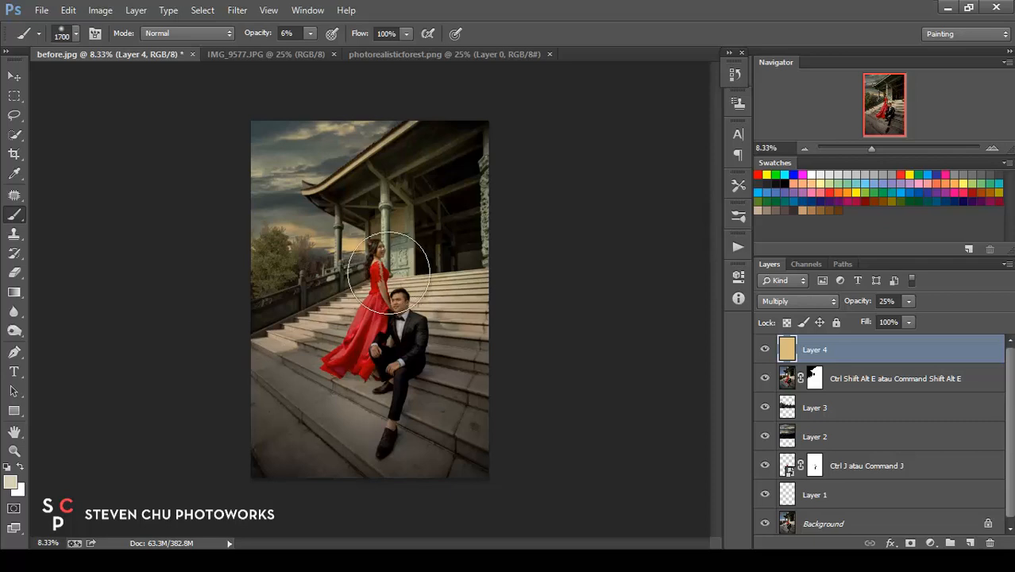
mouse_move(383, 282)
left_mouse_down()
mouse_move(381, 351)
mouse_move(364, 404)
mouse_move(356, 399)
left_mouse_up()
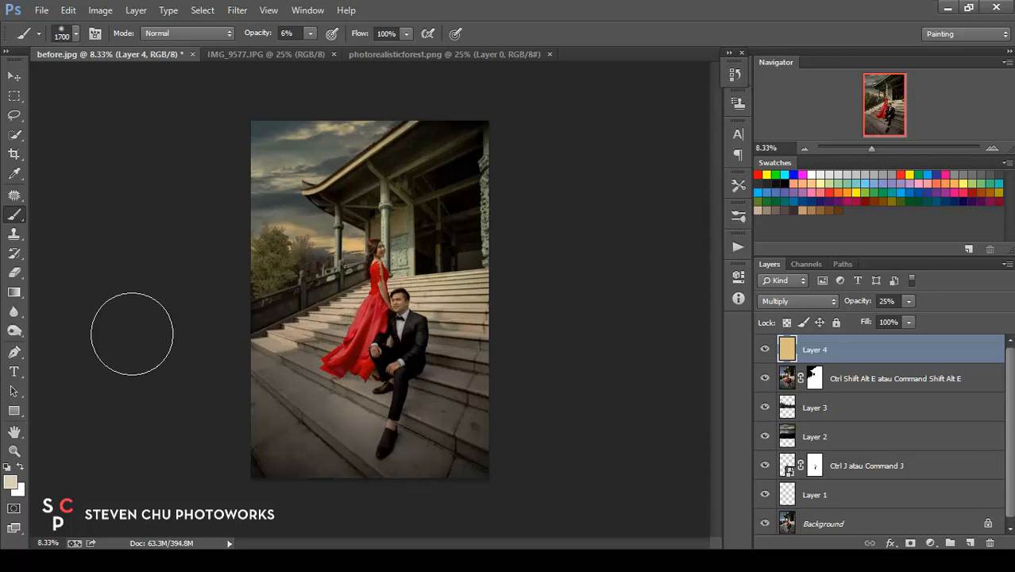
Paint over the couple with a lighter cream color at 79% brush opacity, and compare the image with the fill layer hidden and shown
left_click(10, 482)
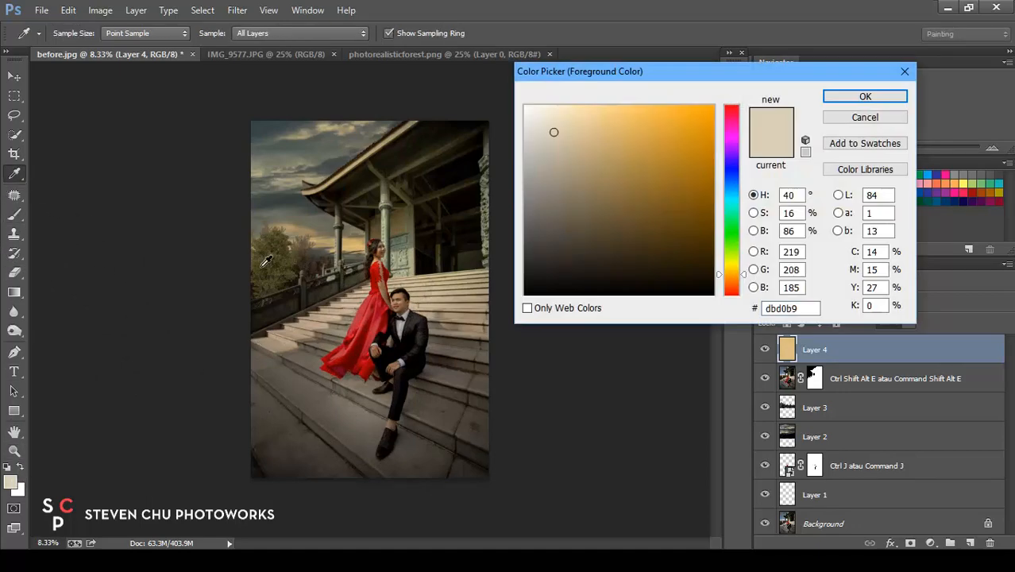
left_click(560, 114)
left_click(864, 96)
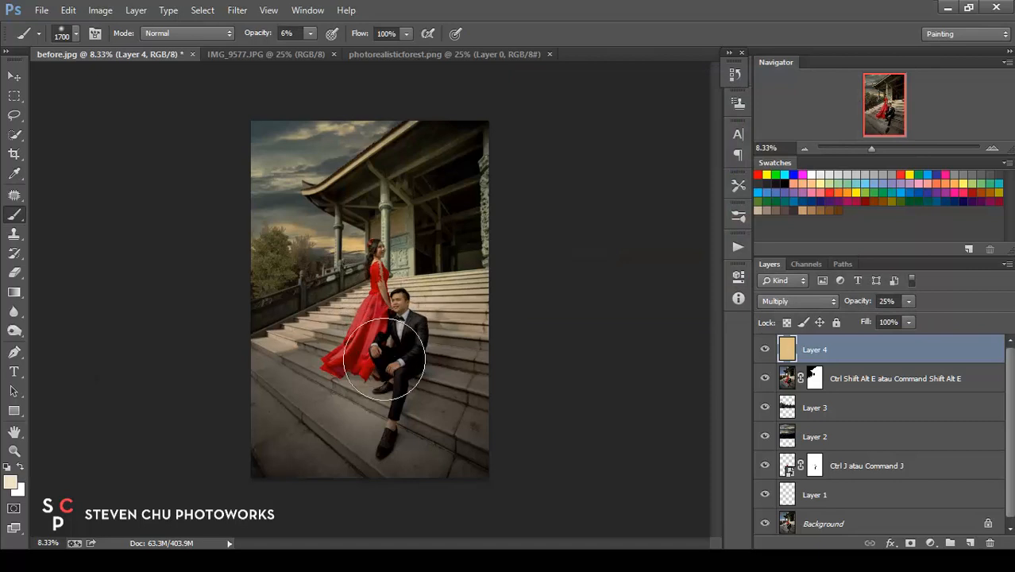
left_click(309, 34)
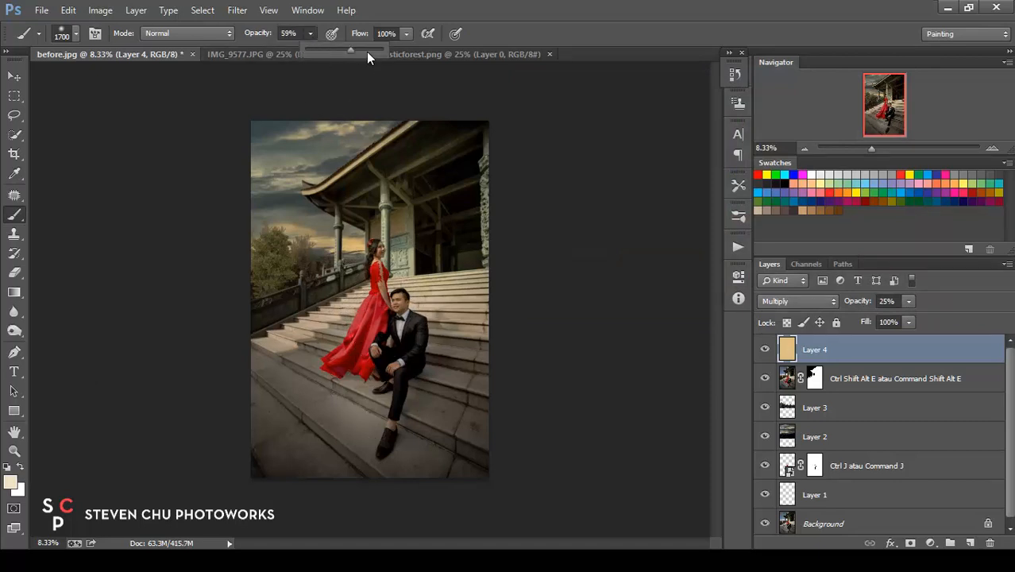
left_click_drag(366, 51, 367, 52)
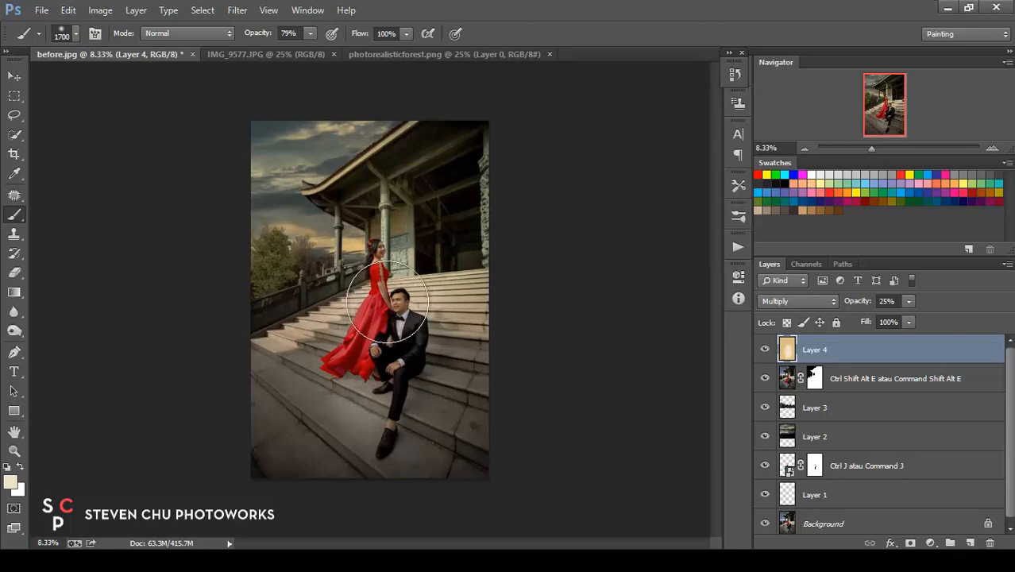
mouse_move(379, 316)
left_mouse_down()
mouse_move(362, 347)
mouse_move(385, 339)
left_mouse_up()
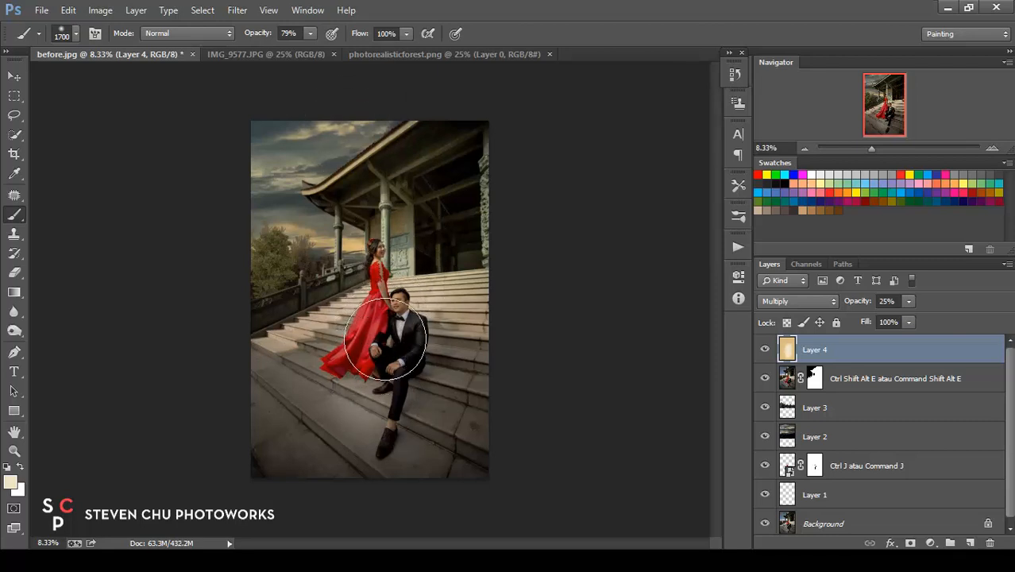
left_click(764, 353)
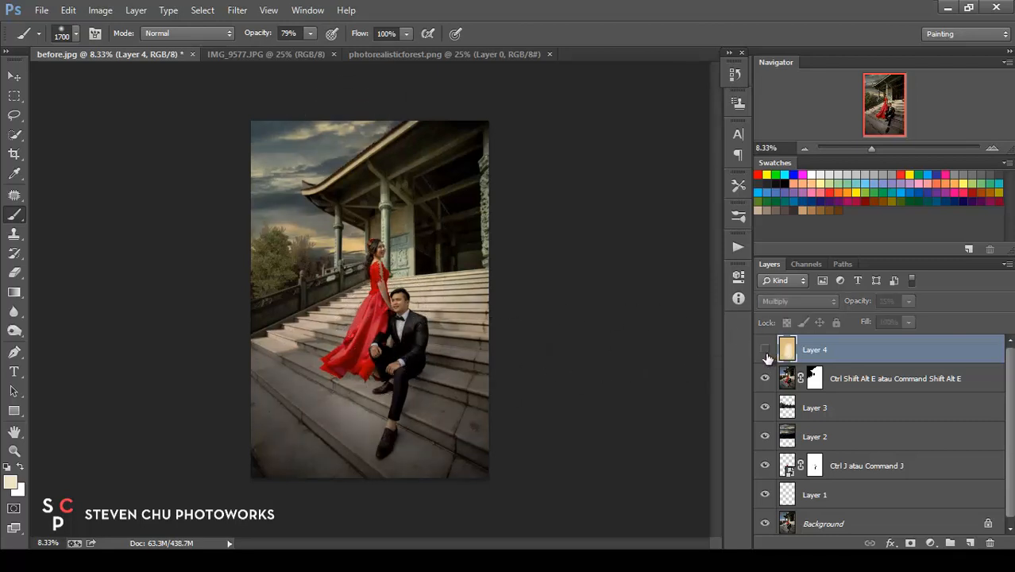
left_click(765, 353)
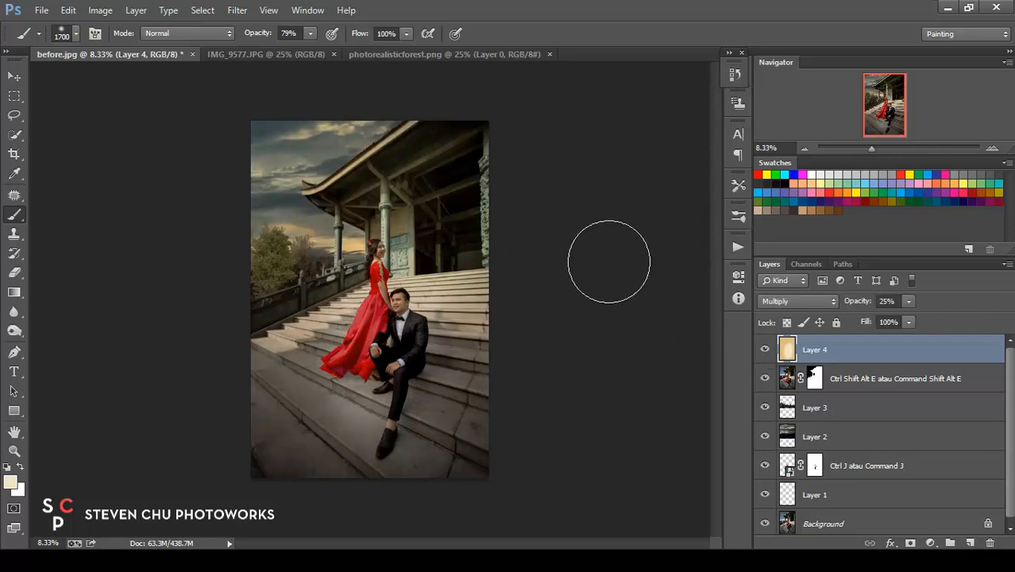
Add a Color Balance adjustment layer and shift its midtones toward magenta and blue, at about -15 and +36
left_click(929, 543)
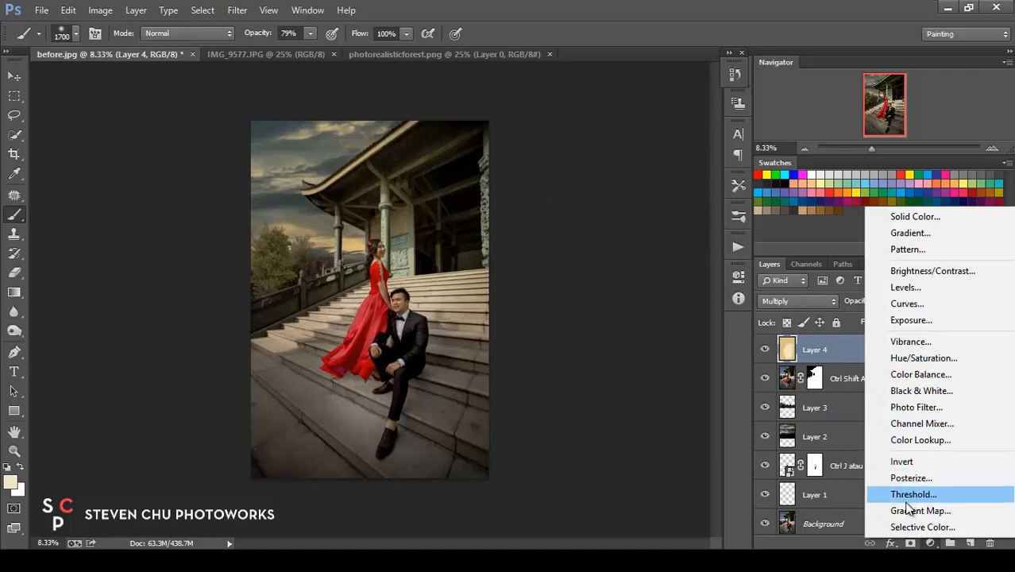
left_click(921, 375)
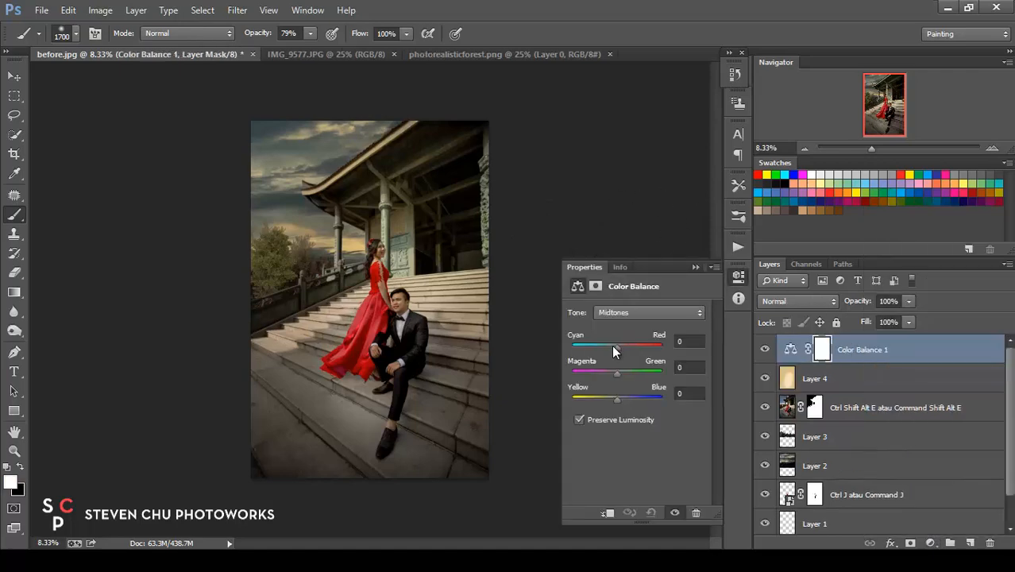
left_click_drag(611, 345, 609, 372)
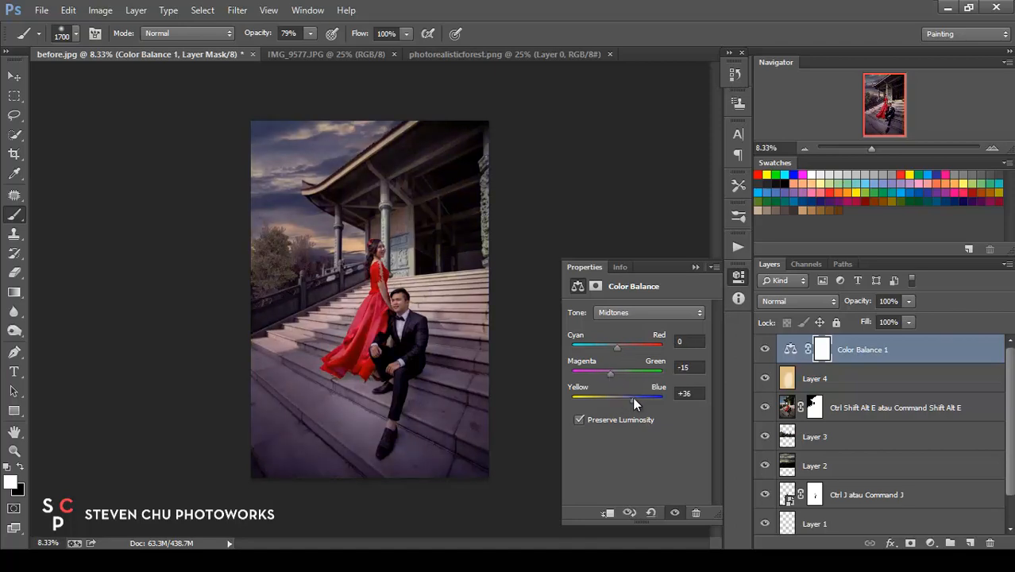
left_click_drag(612, 373, 611, 347)
Set the Color Balance highlights to Cyan–Red +23, Magenta–Green +20 and Yellow–Blue -2
left_click(637, 312)
left_click(618, 354)
mouse_move(616, 352)
left_mouse_down()
mouse_move(605, 349)
mouse_move(632, 349)
mouse_move(598, 373)
mouse_move(626, 373)
mouse_move(605, 399)
mouse_move(616, 399)
mouse_move(624, 349)
left_mouse_up()
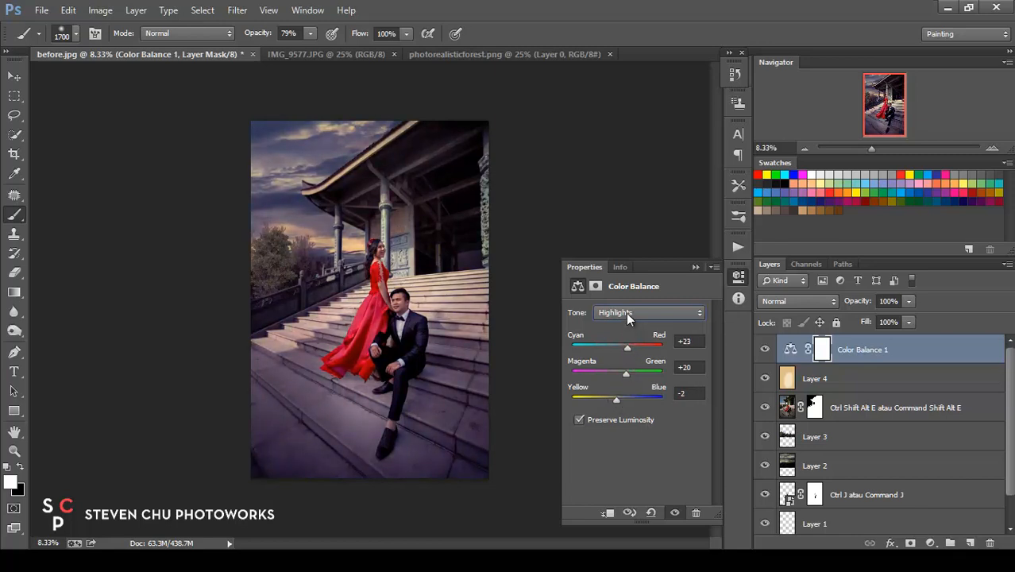
Shift the Color Balance shadows toward cyan and green, at about -23 Cyan–Red and +11 Magenta–Green
left_click(626, 312)
left_click(621, 321)
left_click_drag(605, 347, 624, 375)
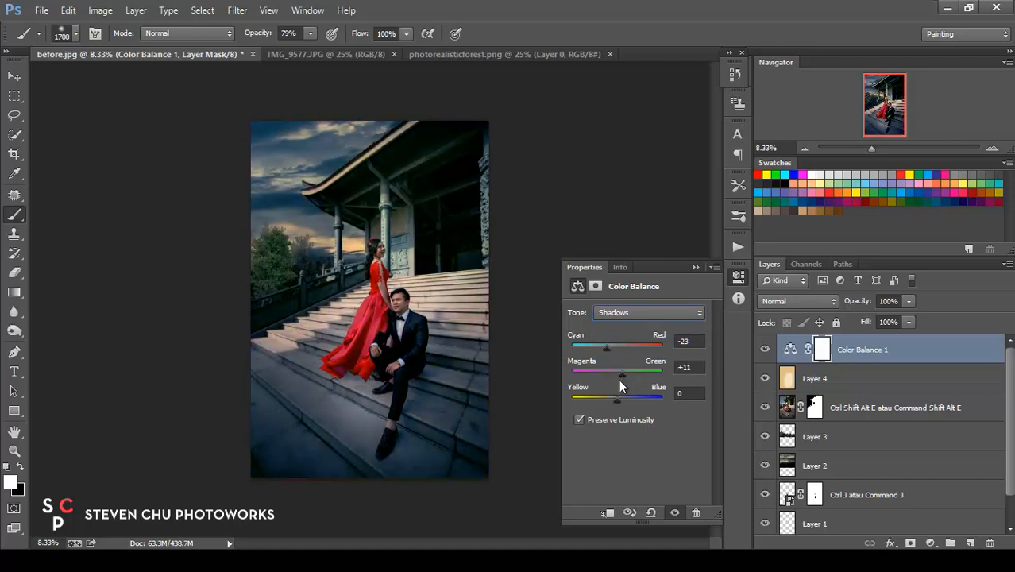
left_click_drag(617, 396, 618, 395)
left_click_drag(611, 349, 620, 371)
Readjust the Color Balance midtones and set the highlights to Cyan–Red +21, Magenta–Green +23 and Yellow–Blue -5
left_click(631, 313)
left_click(631, 339)
left_click_drag(595, 374, 613, 350)
left_click(624, 313)
left_click(618, 350)
left_click_drag(617, 397, 622, 350)
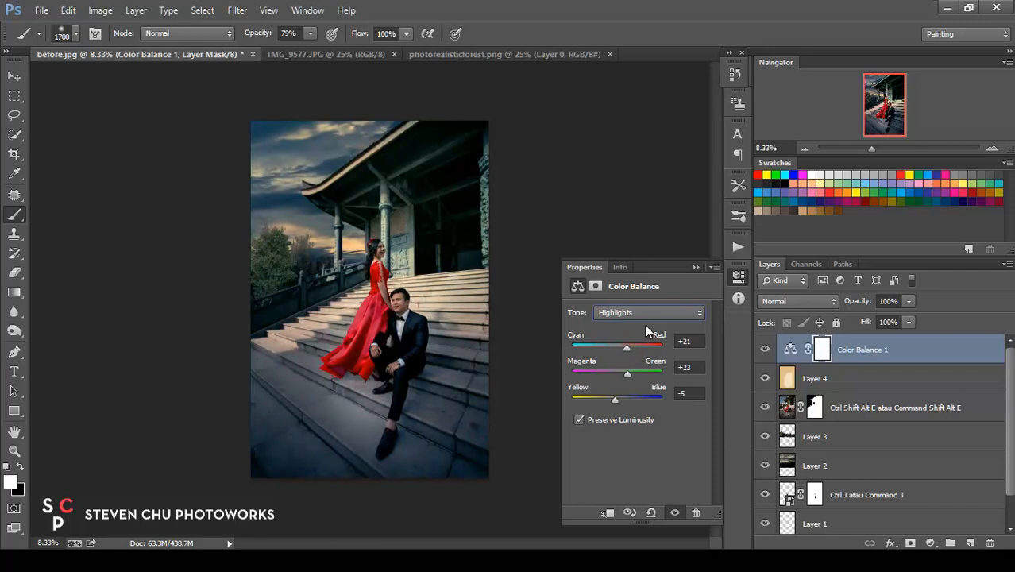
Compare the image with the Color Balance layer hidden and shown
left_click(695, 267)
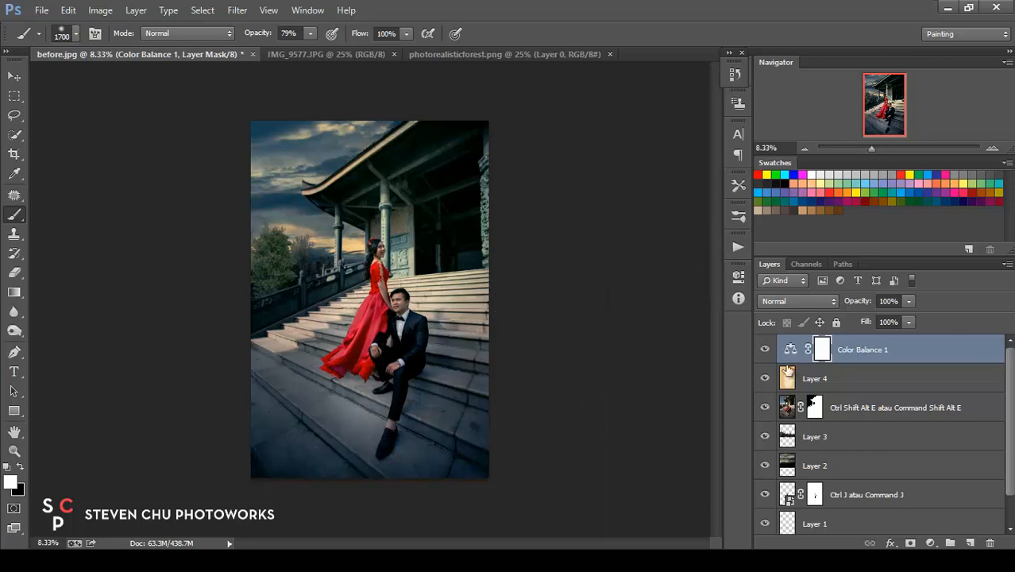
left_click(765, 352)
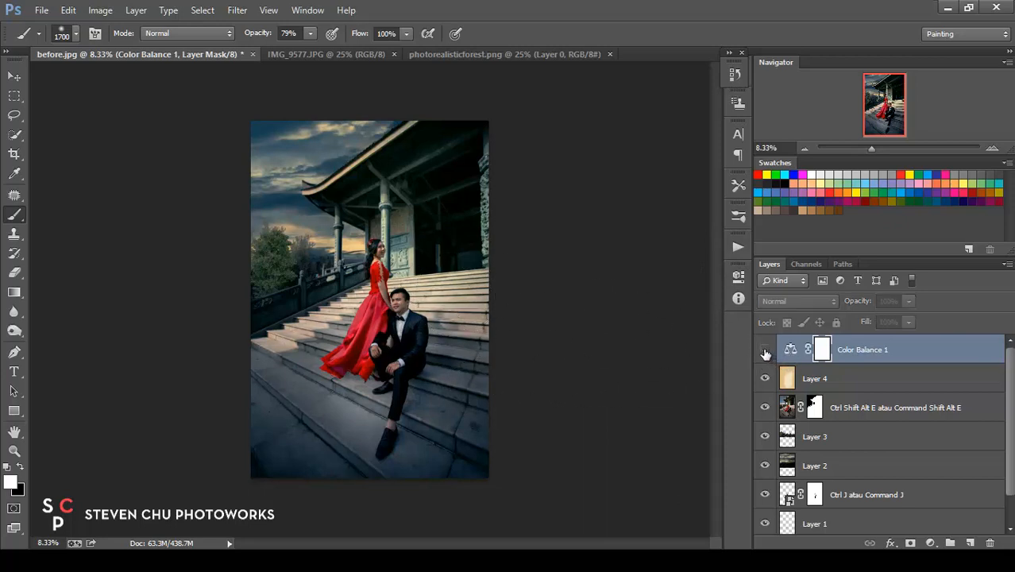
left_click(764, 352)
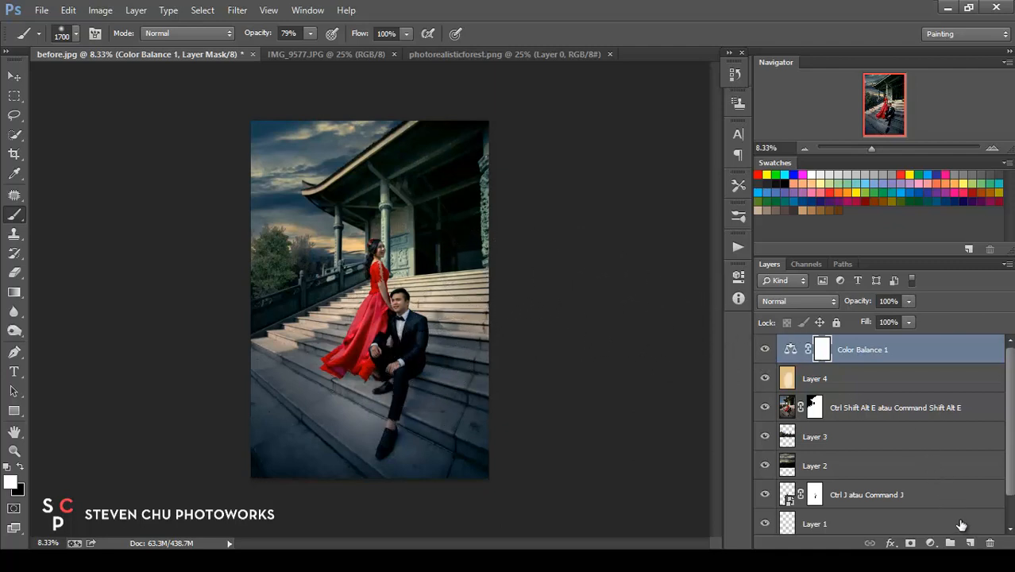
Create a new layer above Color Balance 1 and set the foreground color to dark purple #290335
left_click(971, 544)
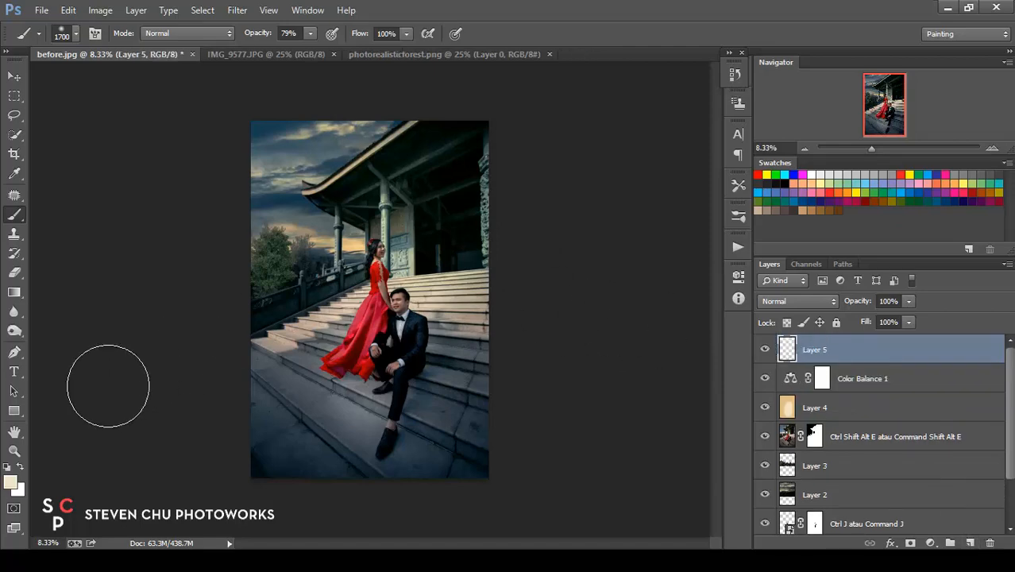
left_click(12, 481)
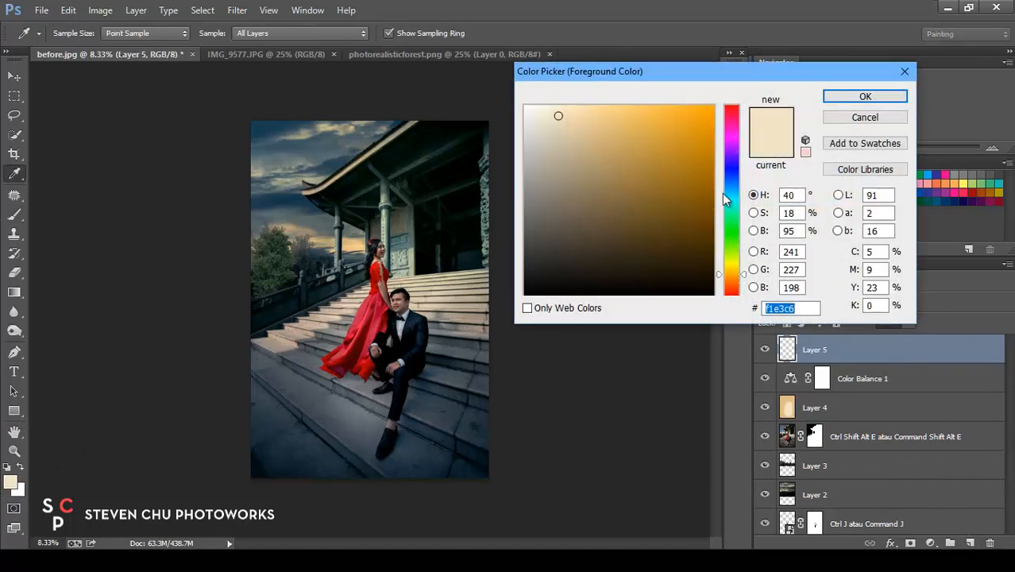
left_click(741, 148)
left_click_drag(705, 193, 702, 256)
left_click(827, 97)
key("b")
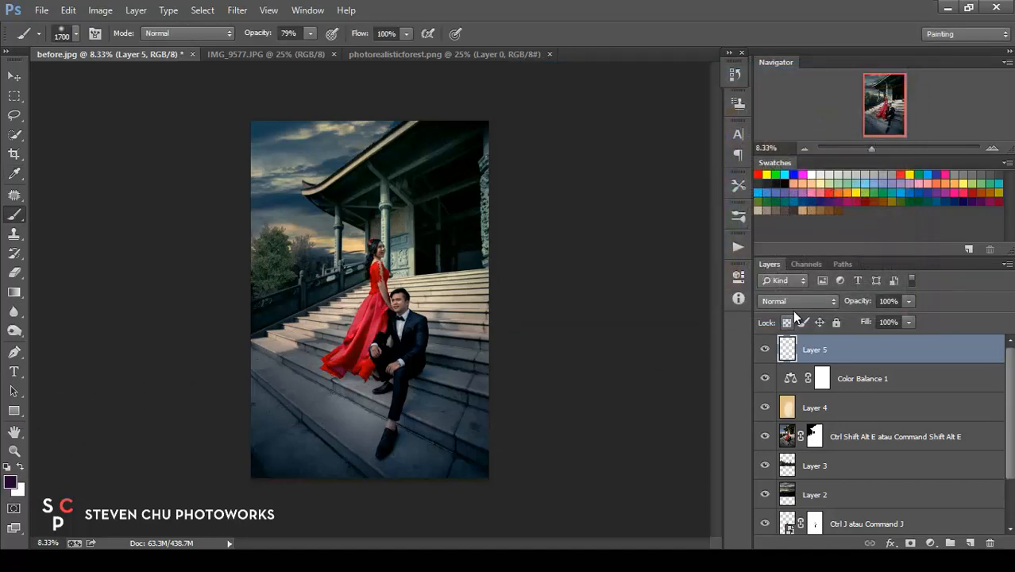
Fill Layer 5 with the dark purple foreground color at 100% opacity in Normal mode
left_click(794, 302)
left_click(600, 267)
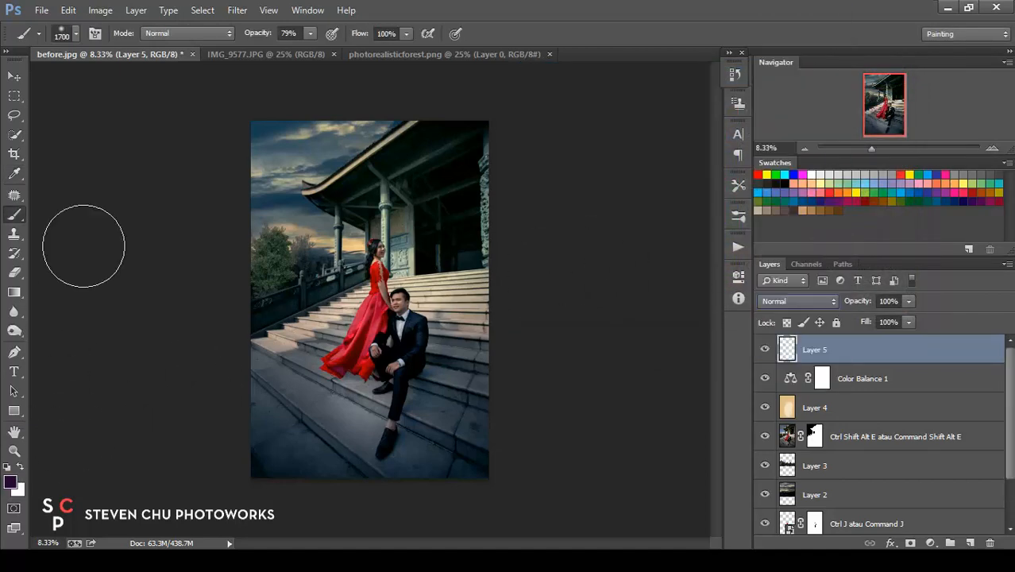
left_click(98, 11)
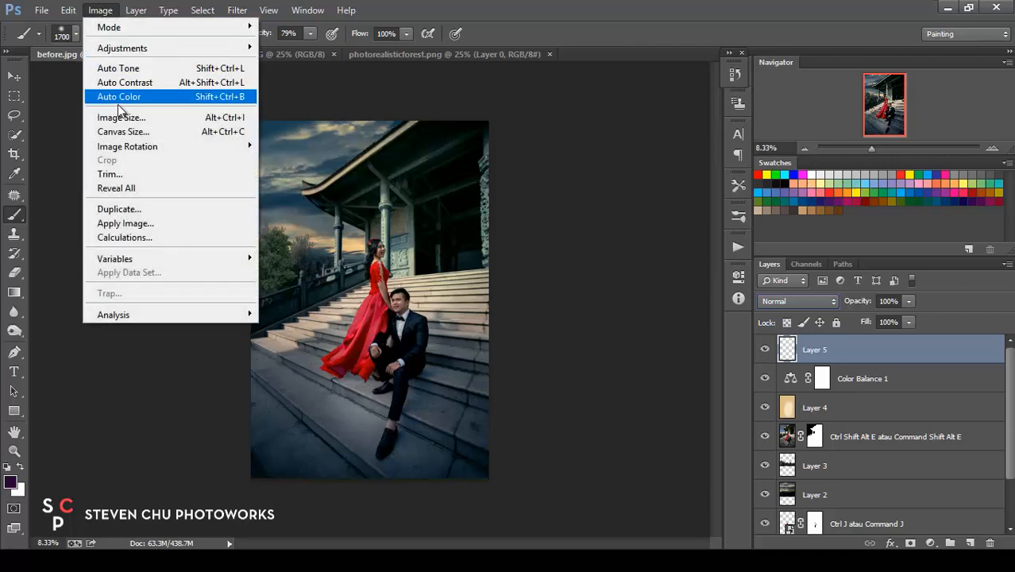
key("Escape")
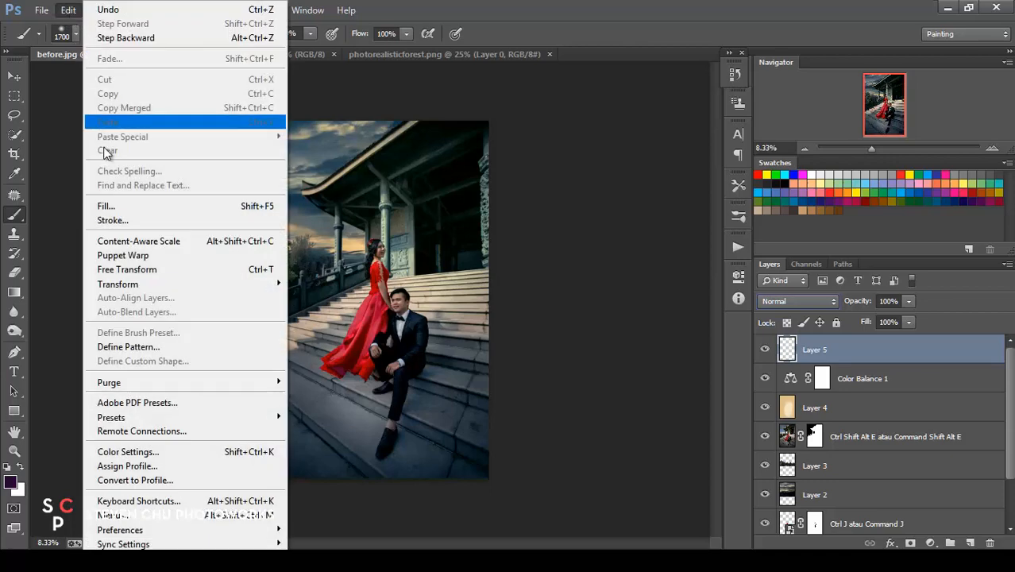
left_click(119, 207)
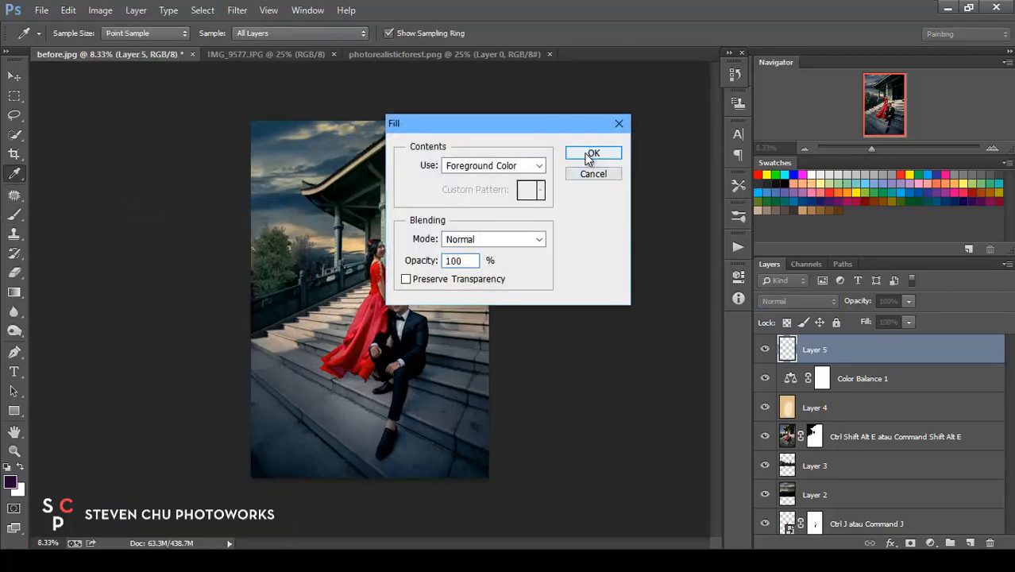
left_click(593, 153)
key("b")
Set the dark purple fill layer to Multiply blending at 25% opacity
left_click(798, 301)
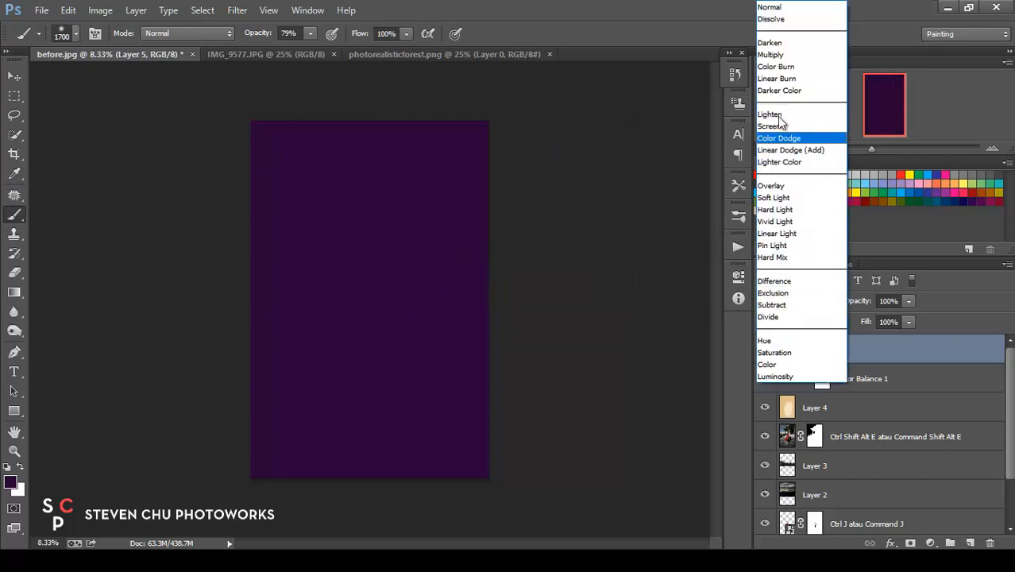
left_click(777, 57)
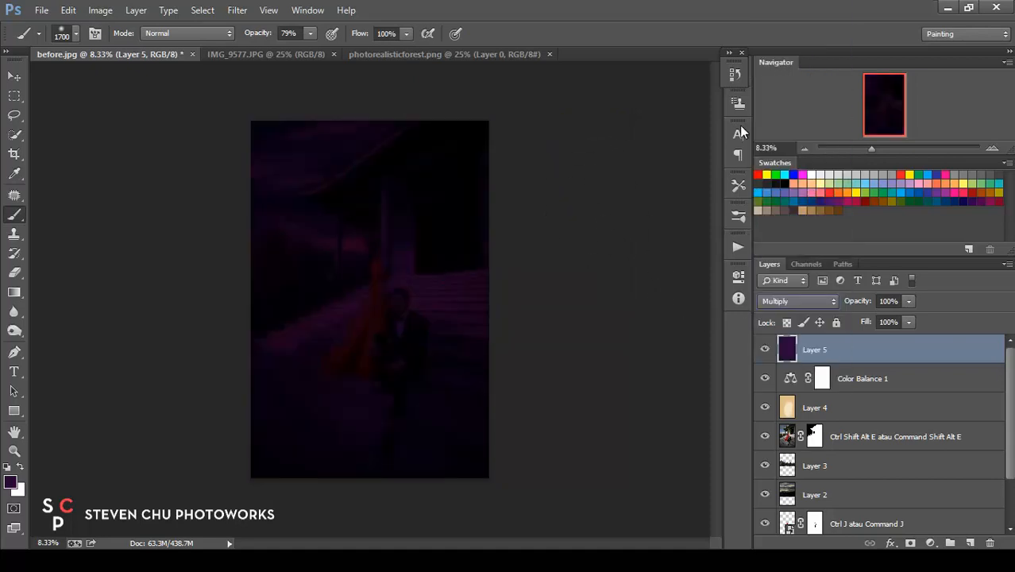
left_click(908, 301)
left_click_drag(854, 317, 854, 321)
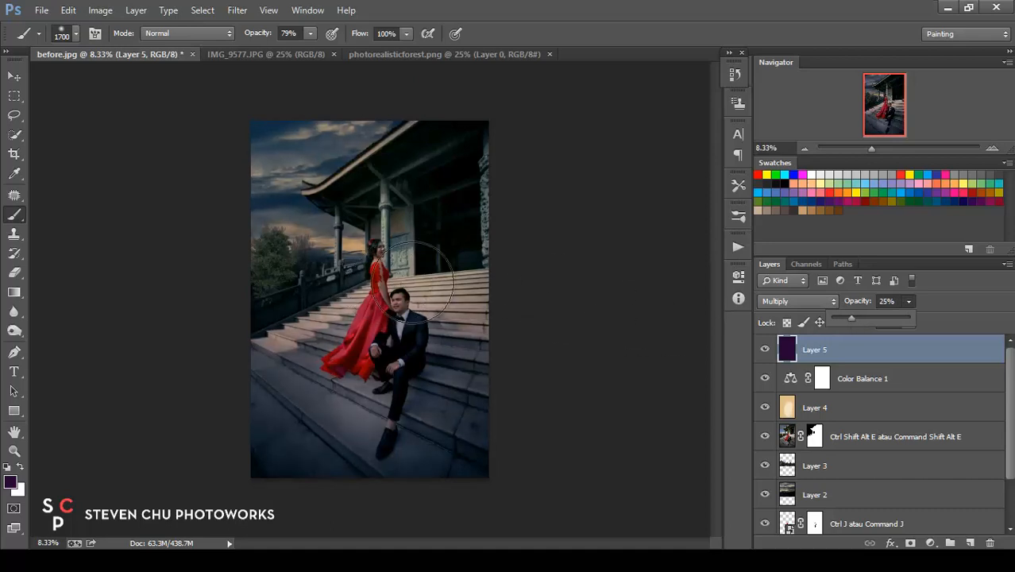
Paint over the couple on the purple fill layer with a 1700 px brush in brighter purple at 79% opacity
left_click(11, 482)
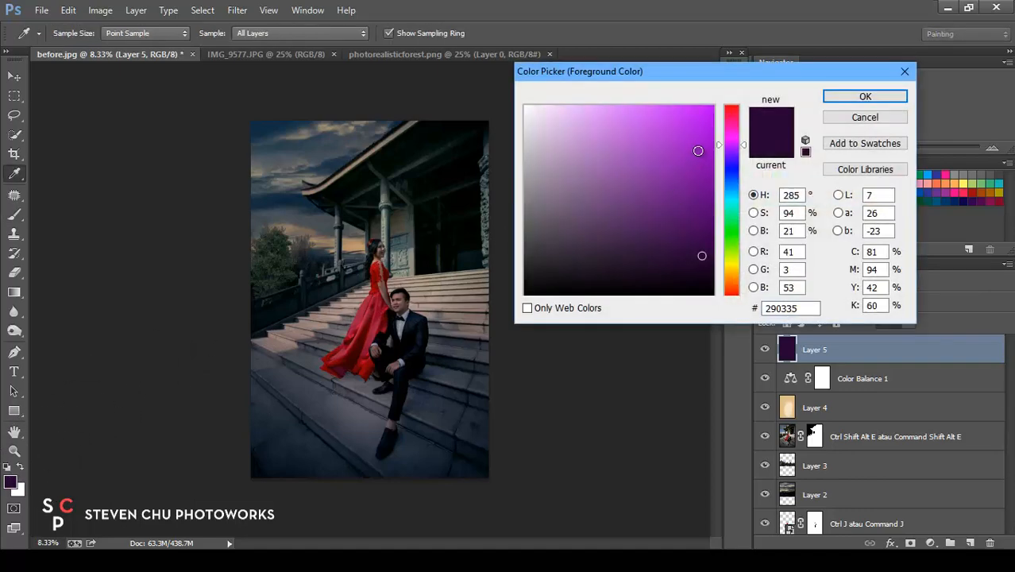
left_click(698, 150)
left_click(863, 96)
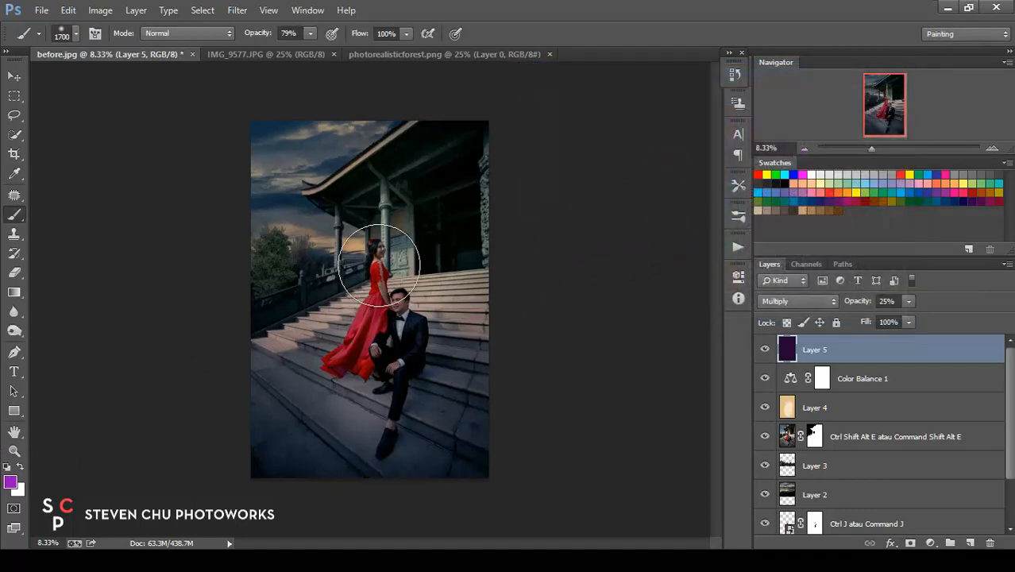
mouse_move(378, 265)
left_mouse_down()
mouse_move(395, 285)
mouse_move(382, 365)
left_mouse_up()
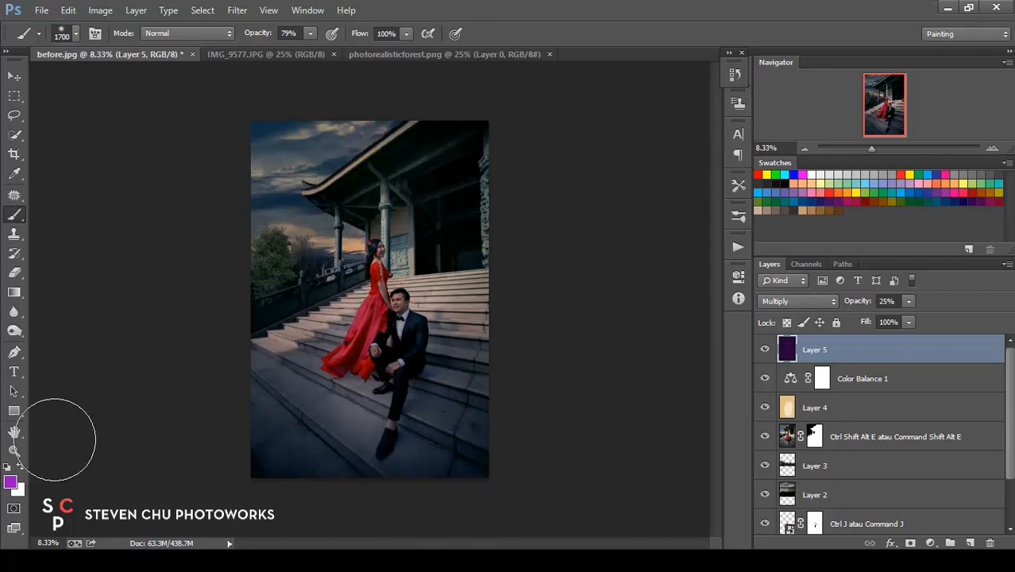
Paint over the couple in pale lilac #baa4c1 at 79% brush opacity, and compare the image with the purple layer hidden and shown
left_click(11, 481)
left_click(552, 150)
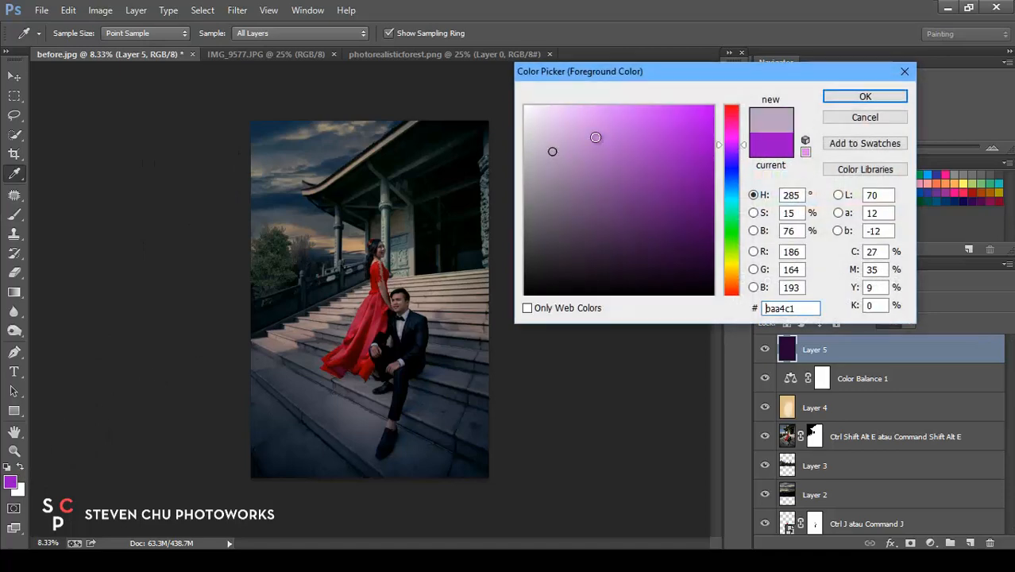
left_click(843, 97)
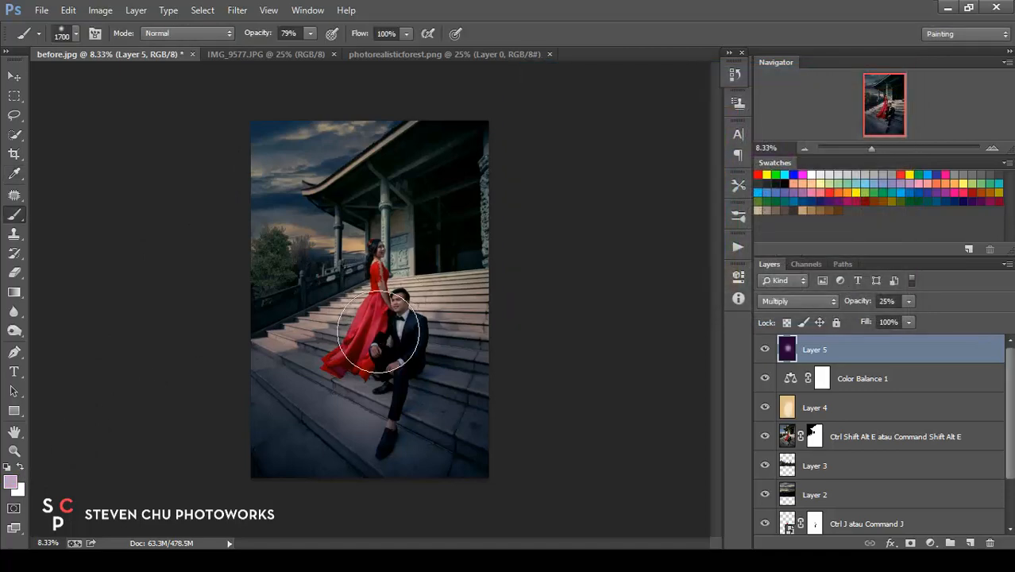
mouse_move(376, 397)
left_mouse_down()
mouse_move(380, 414)
mouse_move(363, 357)
left_mouse_up()
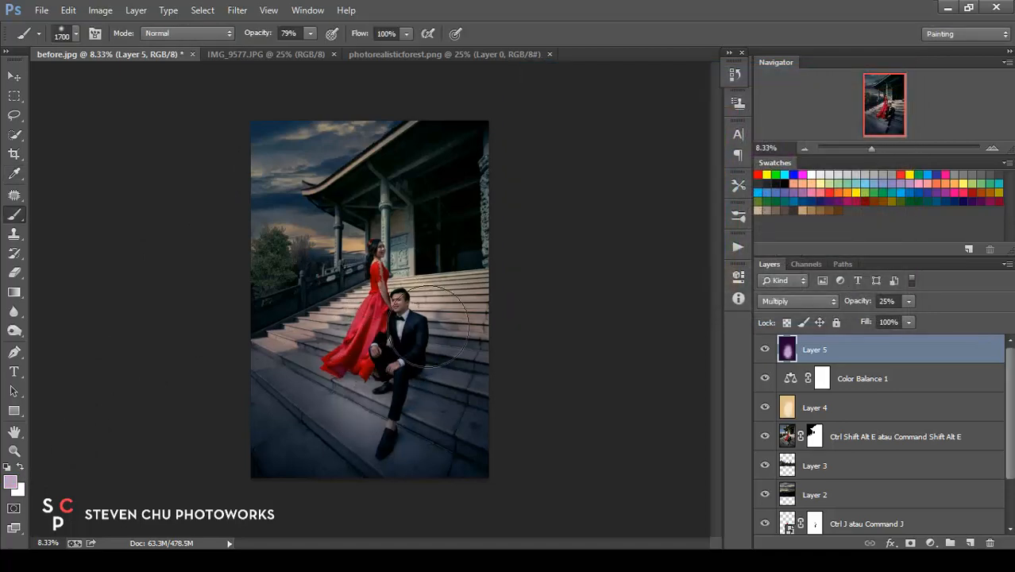
left_click(765, 349)
left_click(765, 351)
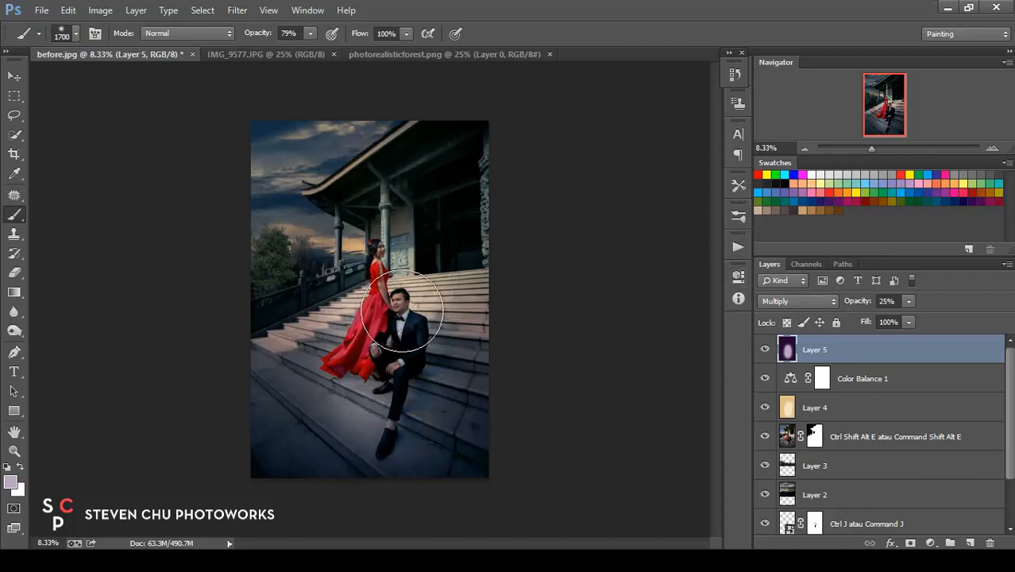
Create a new layer above the purple fill layer and set the foreground color to dark navy blue
left_click(970, 543)
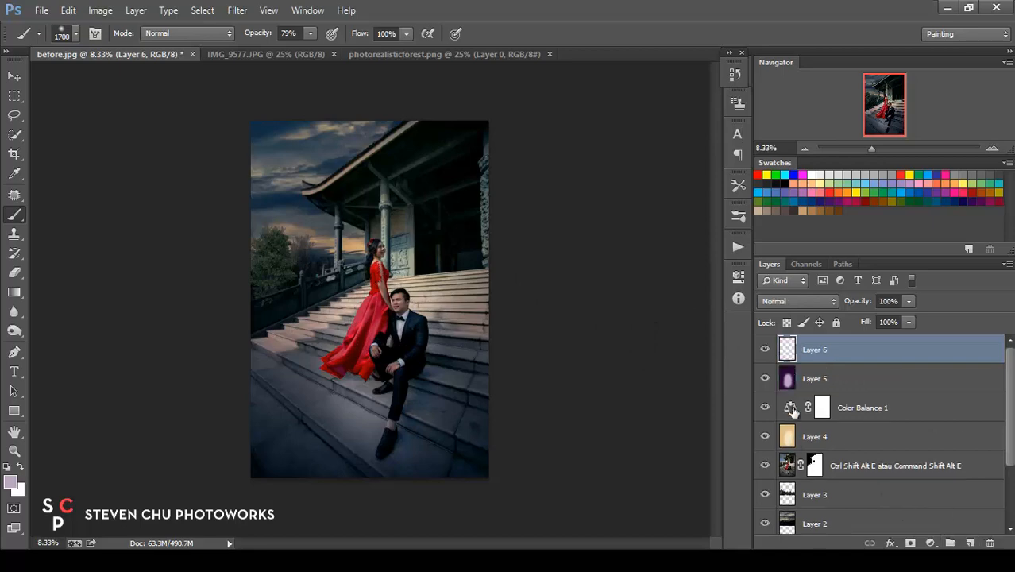
left_click(11, 481)
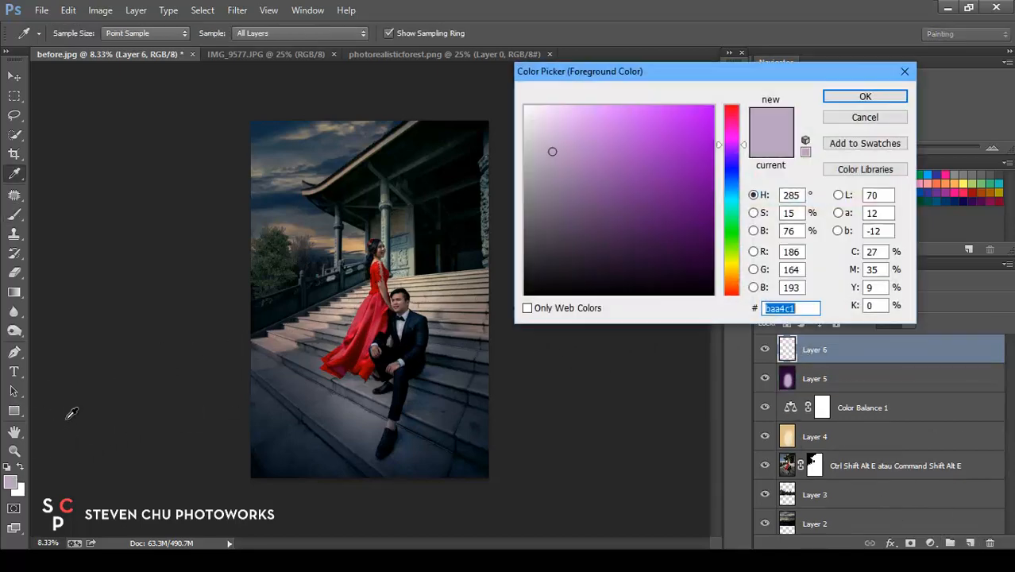
left_click(737, 169)
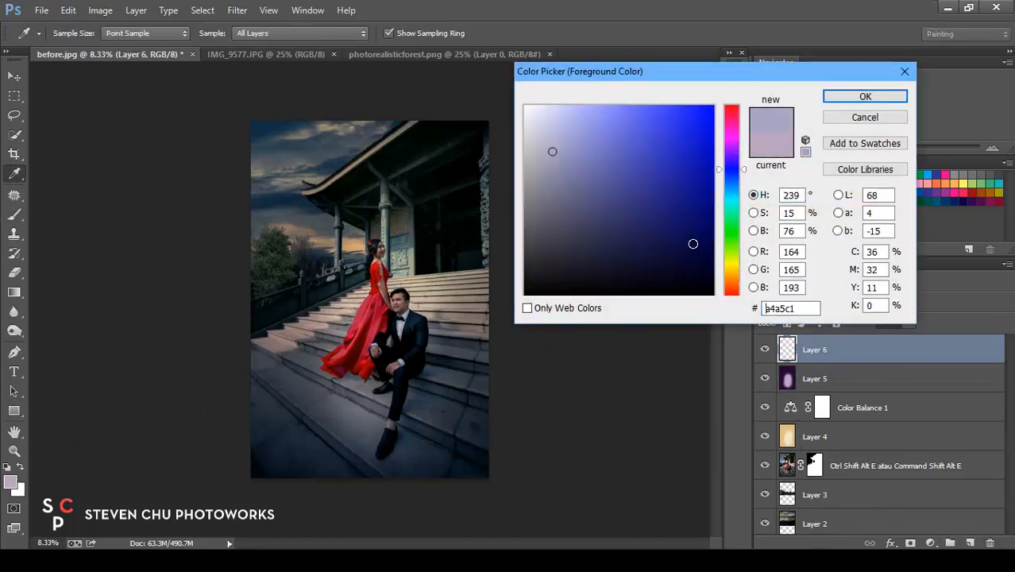
left_click_drag(693, 244, 691, 255)
left_click(865, 96)
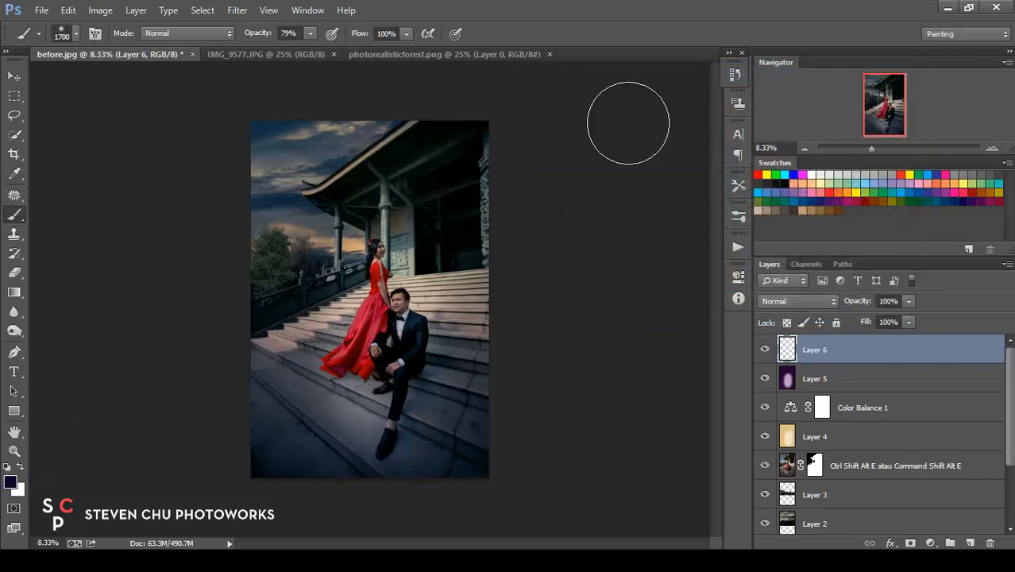
Fill Layer 6 with the navy foreground color at 100% opacity and set its blending mode to Pin Light
left_click(69, 10)
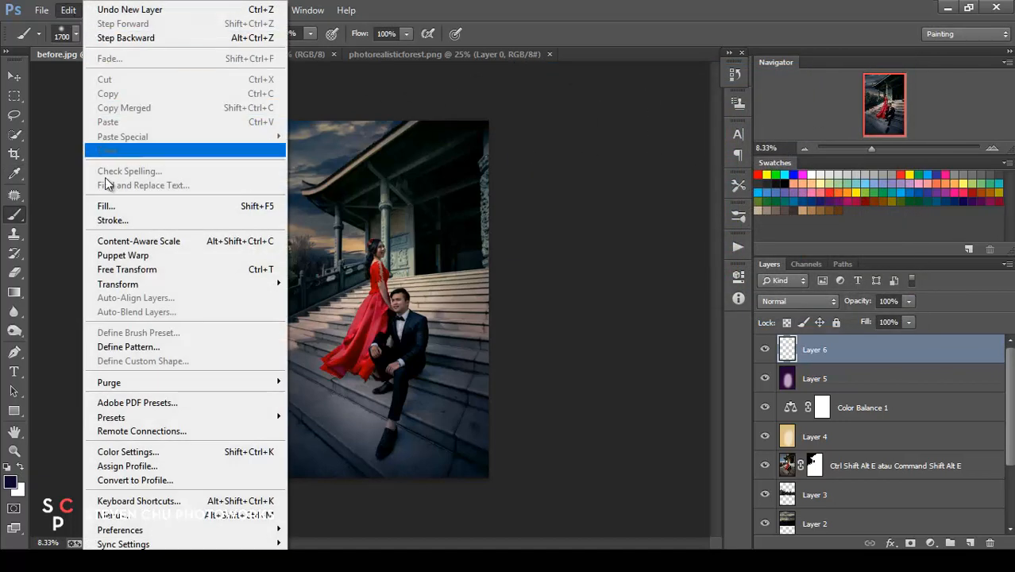
left_click(105, 206)
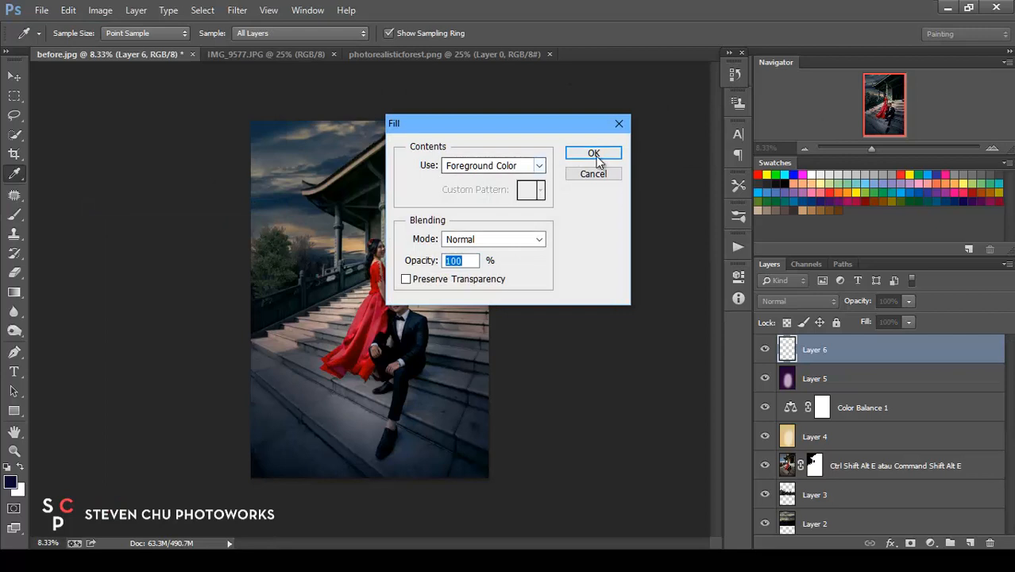
left_click(597, 154)
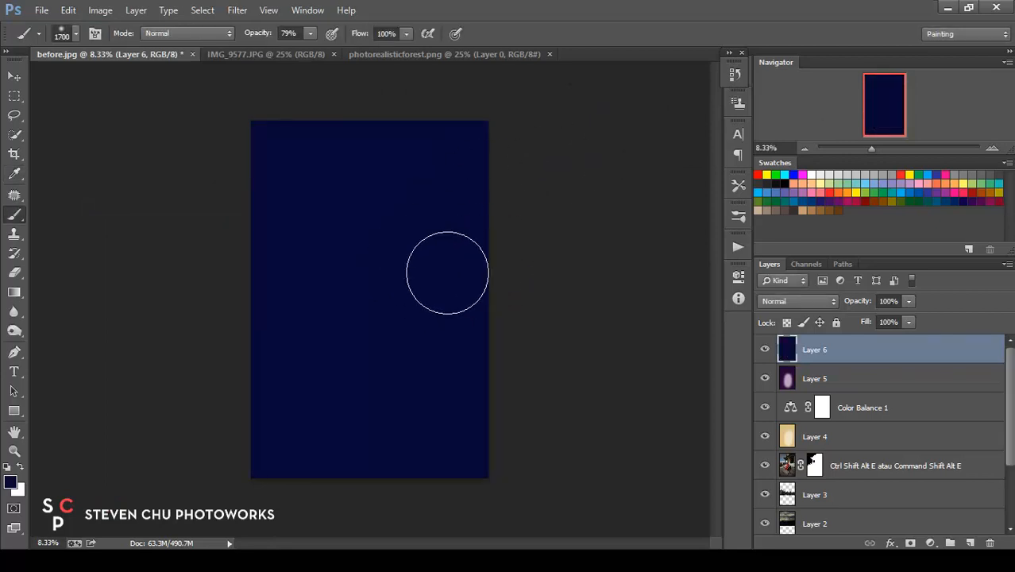
left_click(763, 303)
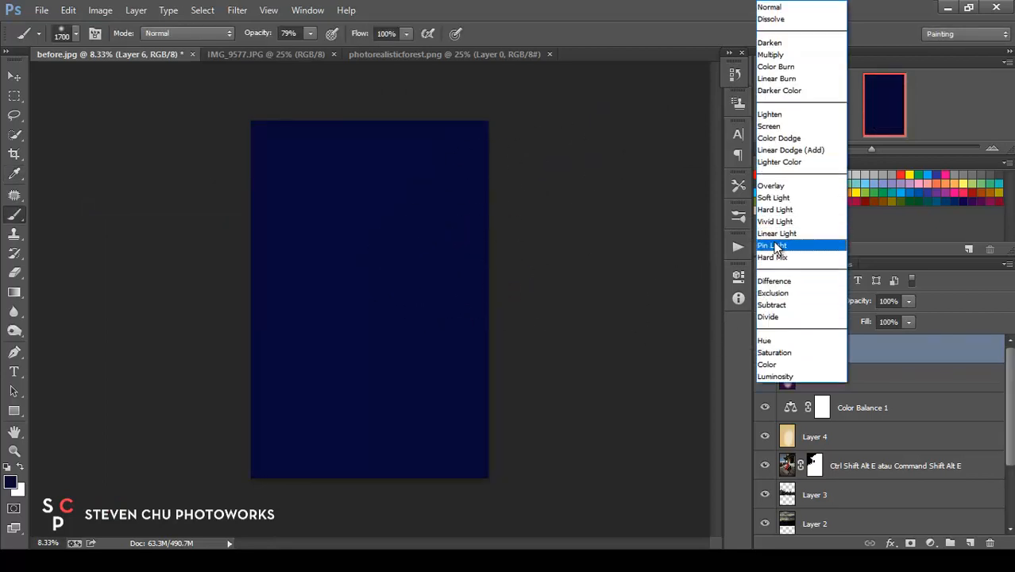
left_click(768, 245)
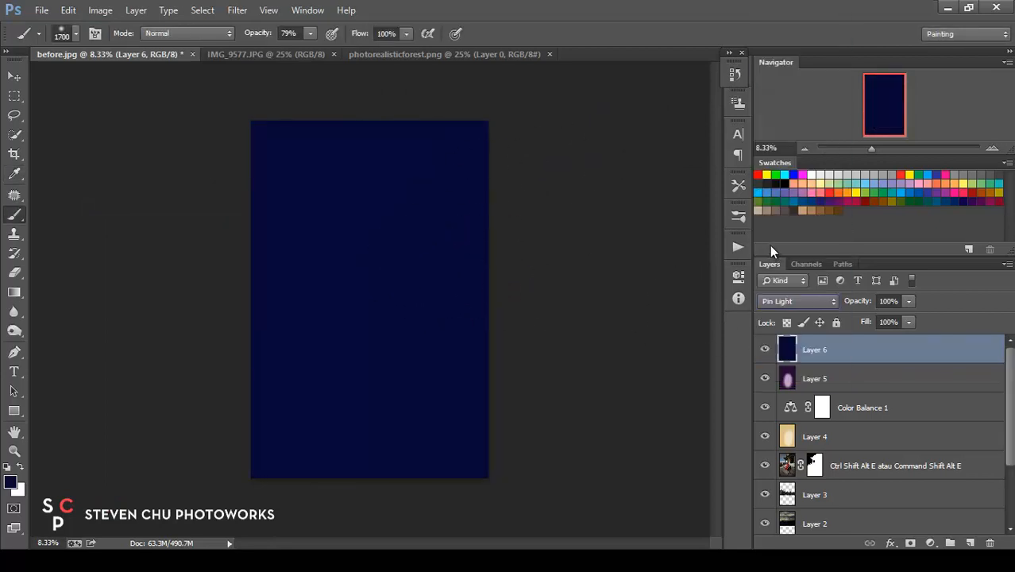
Lower Layer 6's opacity to 25% and compare blending modes such as Hard Light, Linear Dodge (Add) and Soft Light
left_click(906, 302)
left_click(856, 317)
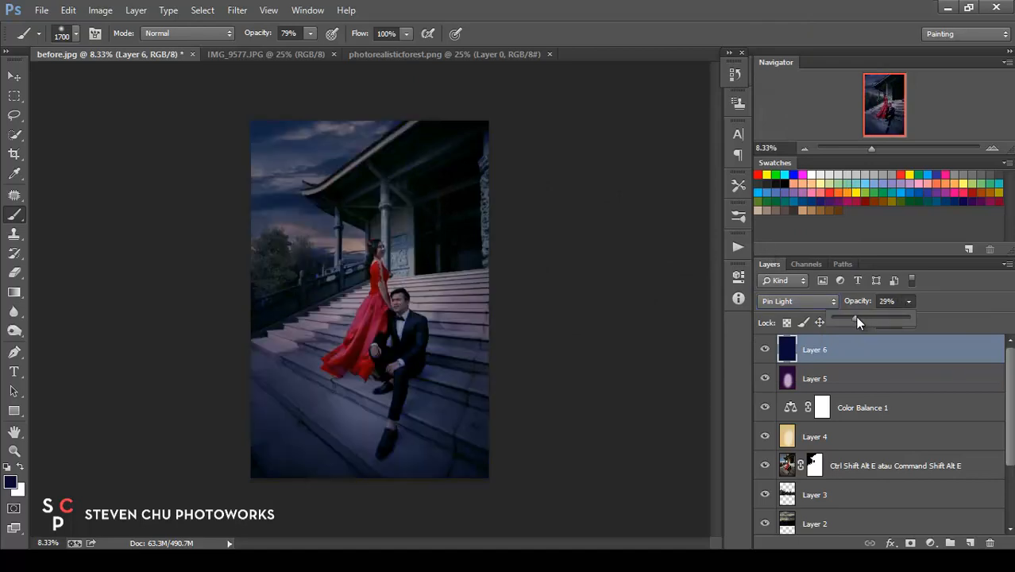
left_click(797, 301)
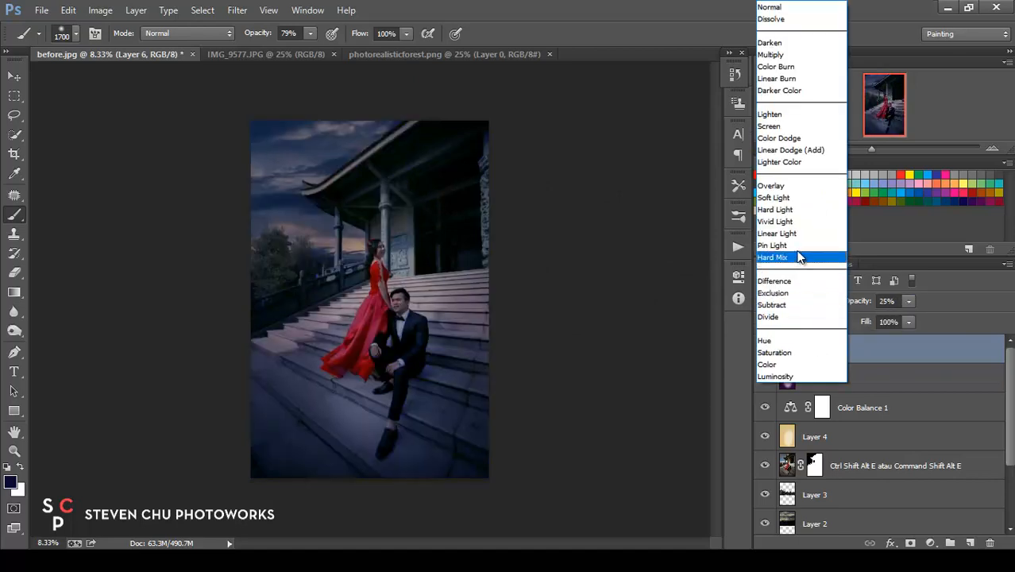
left_click(794, 233)
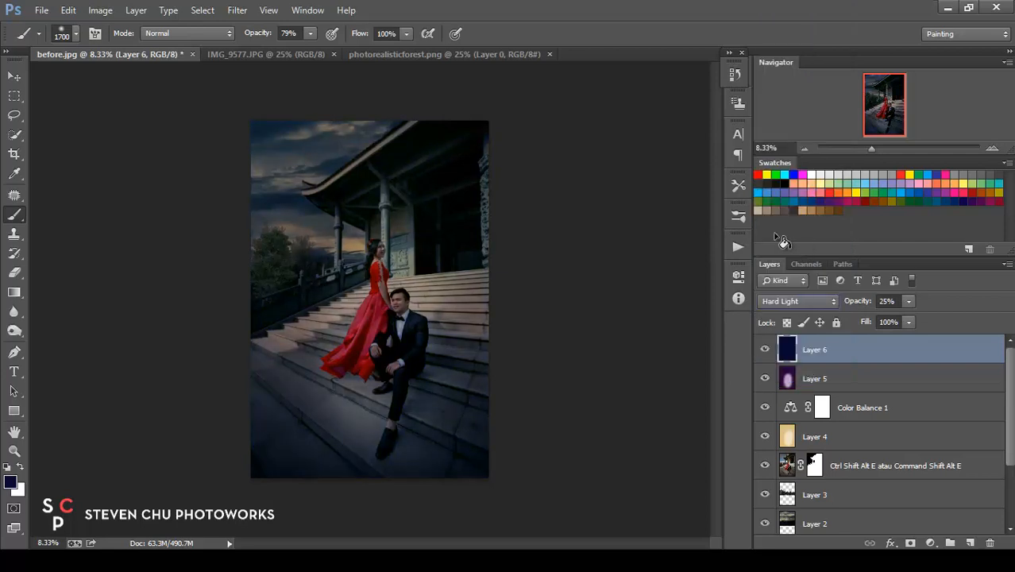
key("Up")
key("Up")
key("Up")
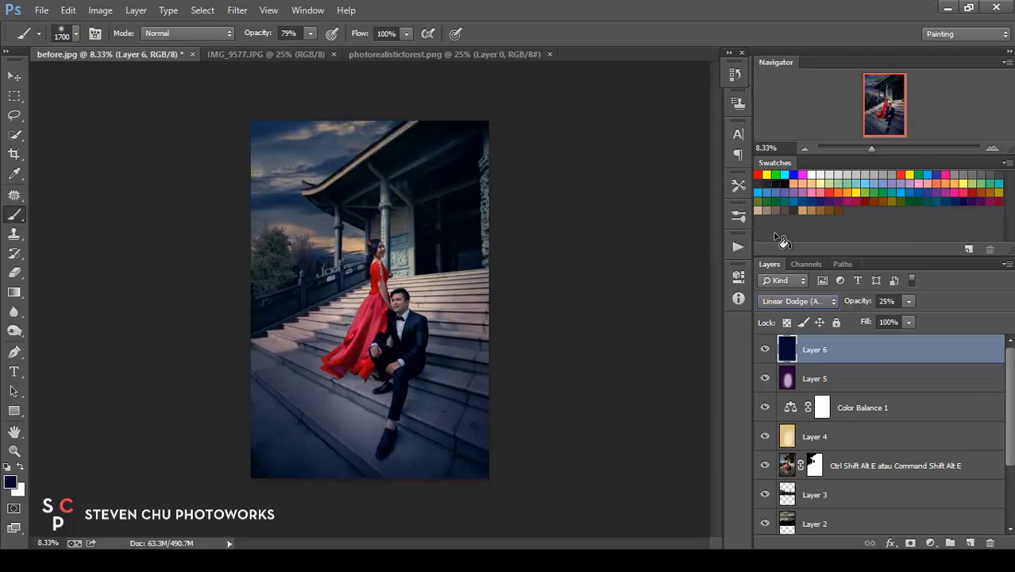
key("Down")
key("Down")
key("Down")
key("Down")
key("Down")
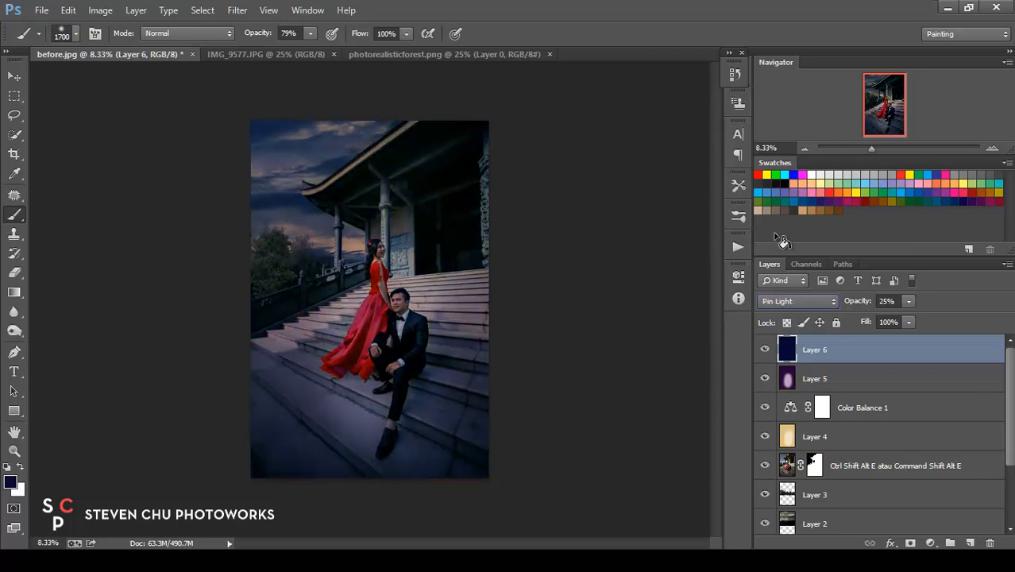
key("Up")
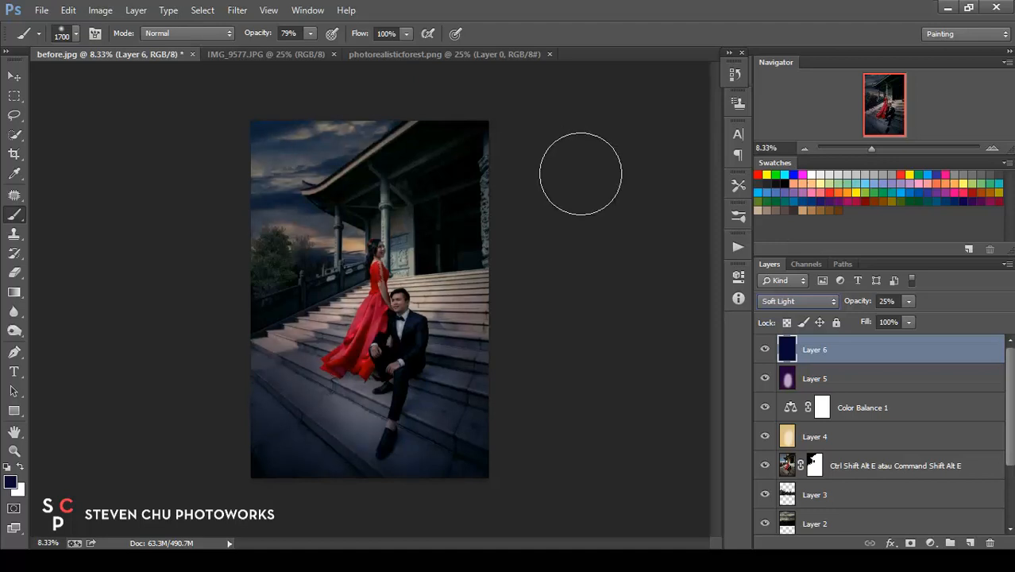
Try the Exclusion, Divide, Hue and Saturation blending modes on Layer 6
left_click(786, 303)
scroll(788, 306, "down", 1)
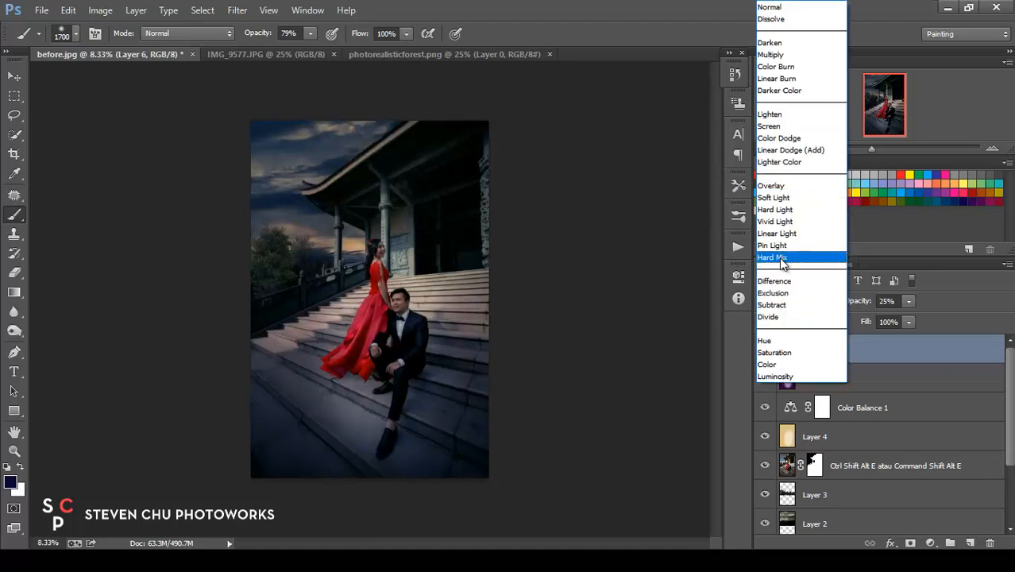
left_click(779, 293)
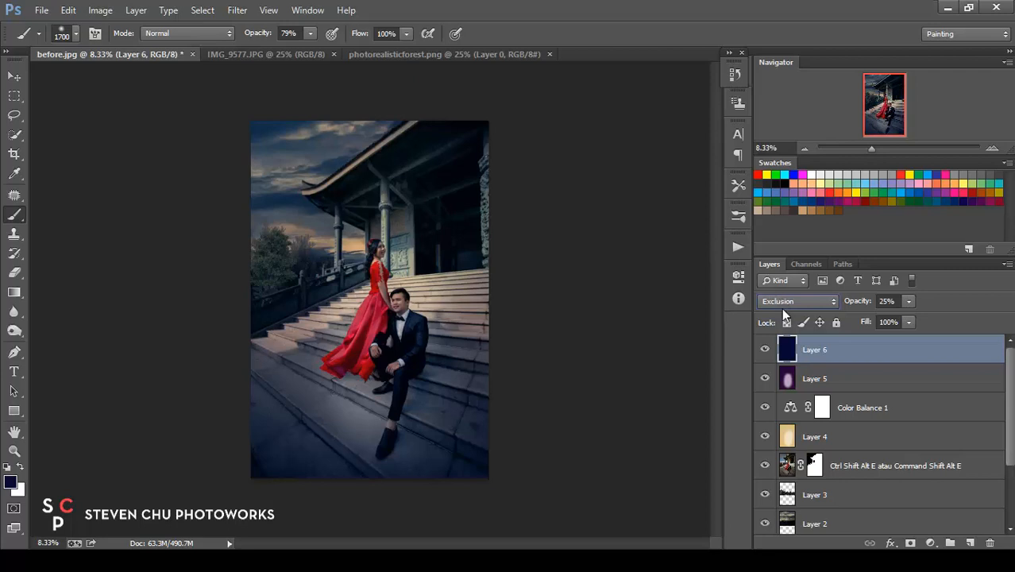
left_click(791, 302)
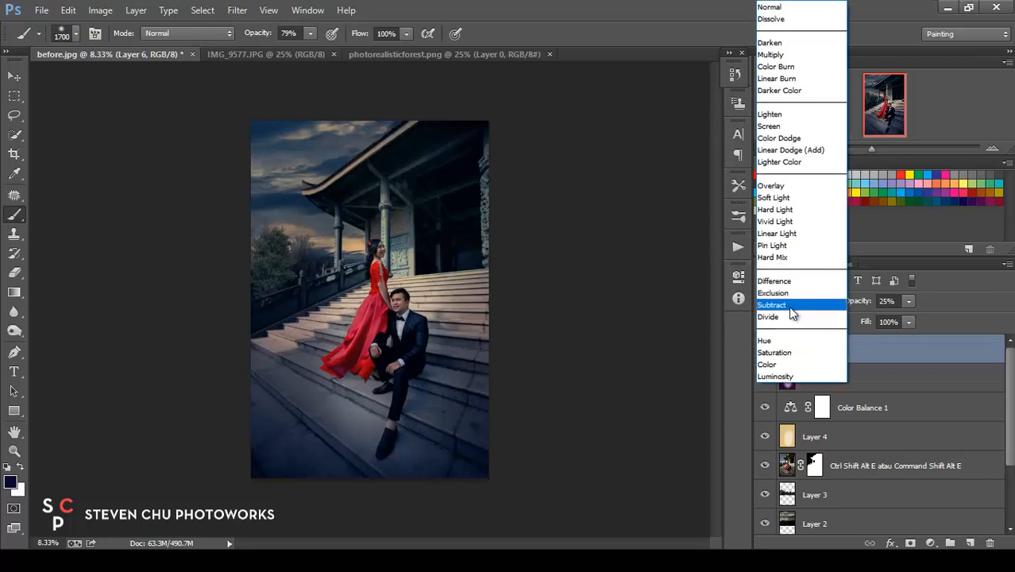
left_click(785, 315)
key("Down")
key("Down")
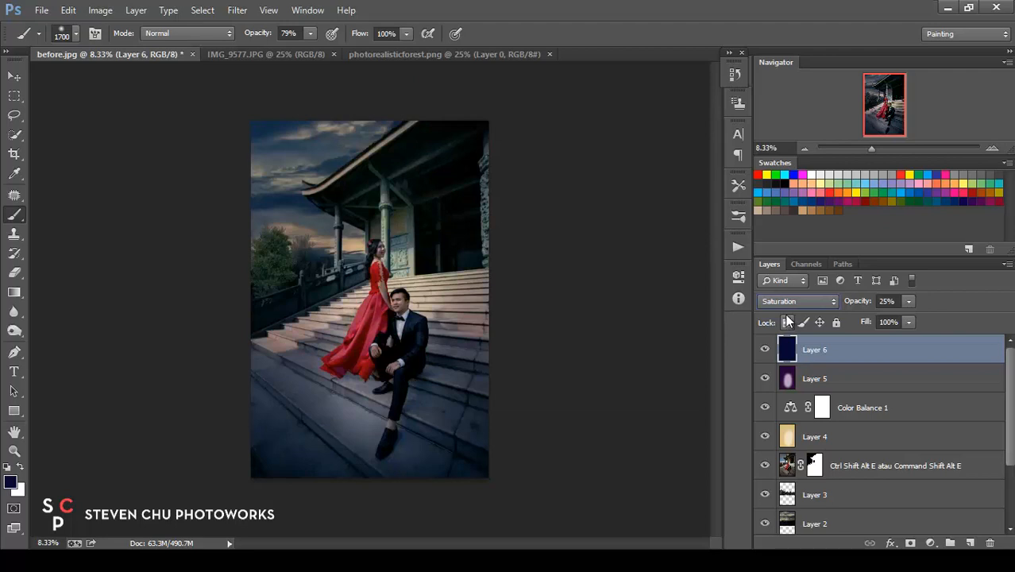
Set Layer 6's blending mode to Pin Light and its opacity to 7%
key("Up")
key("Up")
key("Up")
key("Up")
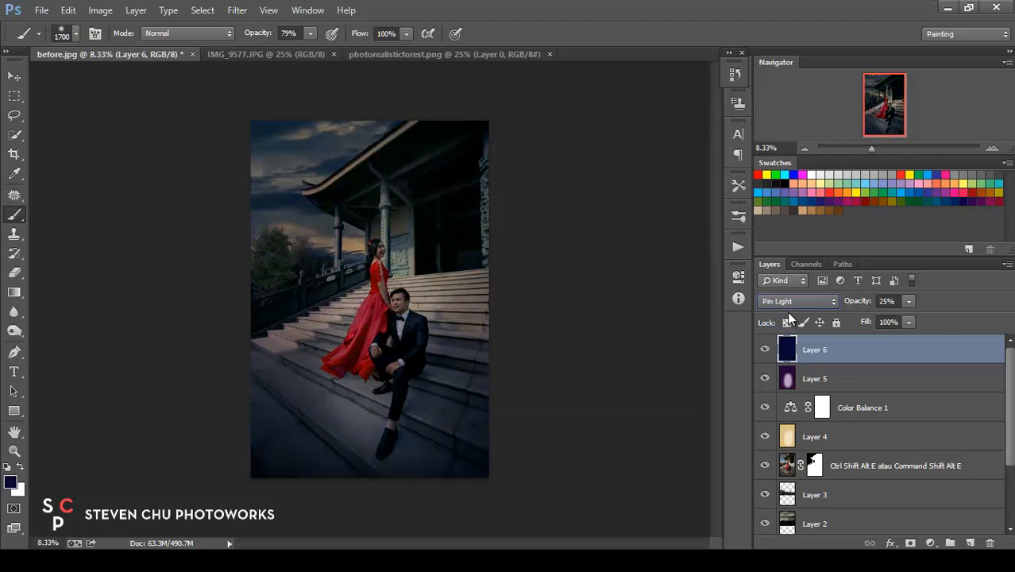
left_click(908, 302)
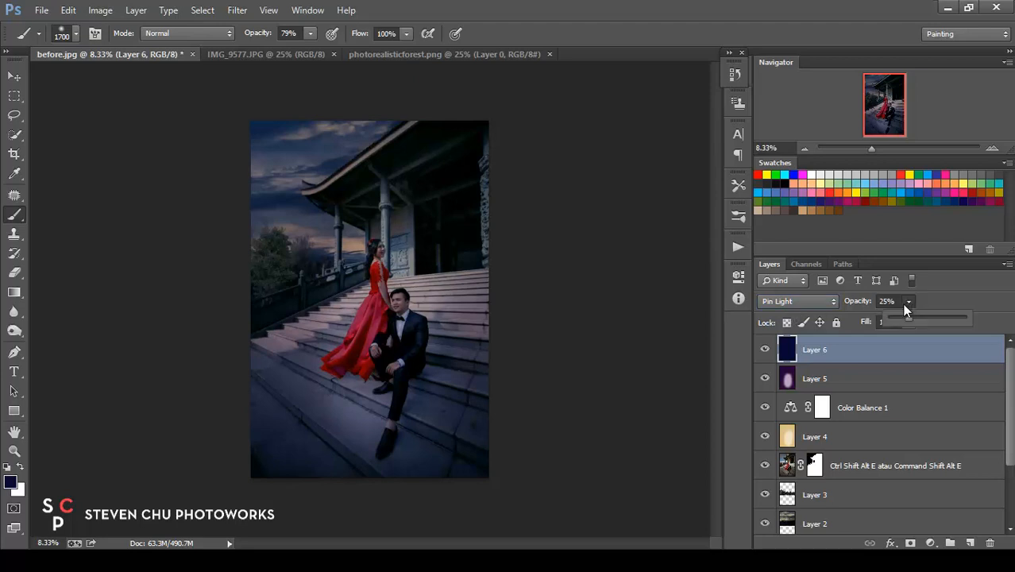
left_click_drag(897, 321, 891, 316)
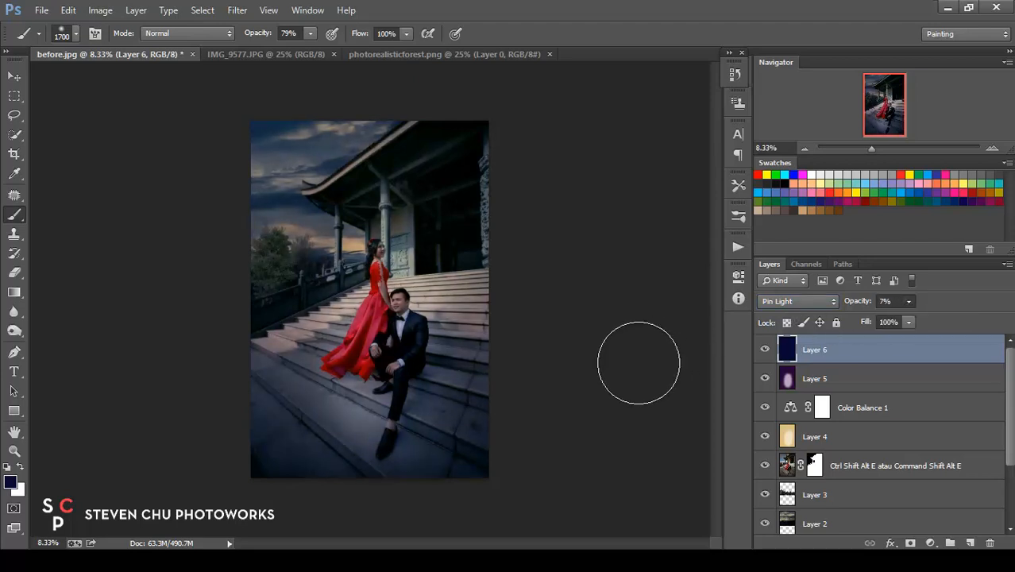
Paint over the couple on Layer 6 in a very dark gray with the 1700 px brush at 79% opacity
left_click(10, 481)
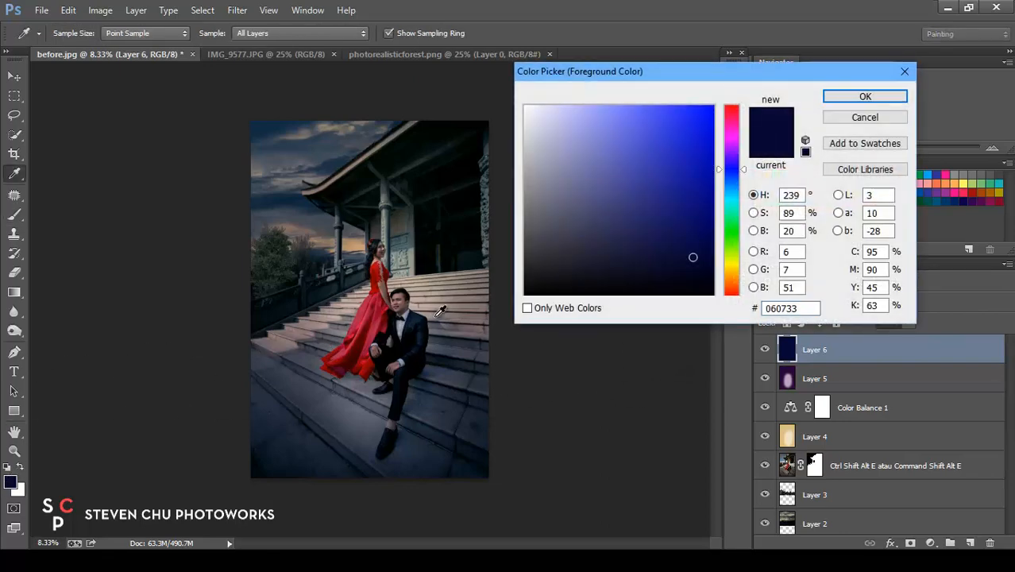
left_click(548, 265)
key("Return")
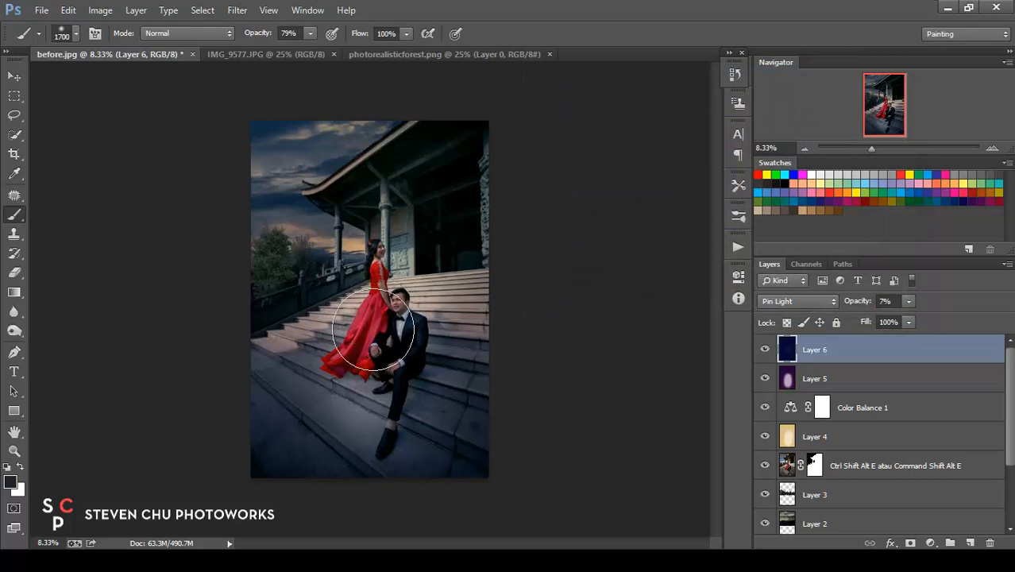
mouse_move(373, 329)
left_mouse_down()
mouse_move(363, 371)
mouse_move(406, 391)
mouse_move(379, 417)
mouse_move(362, 334)
mouse_move(382, 257)
mouse_move(358, 282)
mouse_move(353, 358)
mouse_move(405, 340)
mouse_move(389, 416)
mouse_move(371, 439)
mouse_move(408, 379)
mouse_move(375, 350)
mouse_move(314, 362)
mouse_move(409, 353)
mouse_move(390, 262)
mouse_move(370, 274)
mouse_move(345, 362)
left_mouse_up()
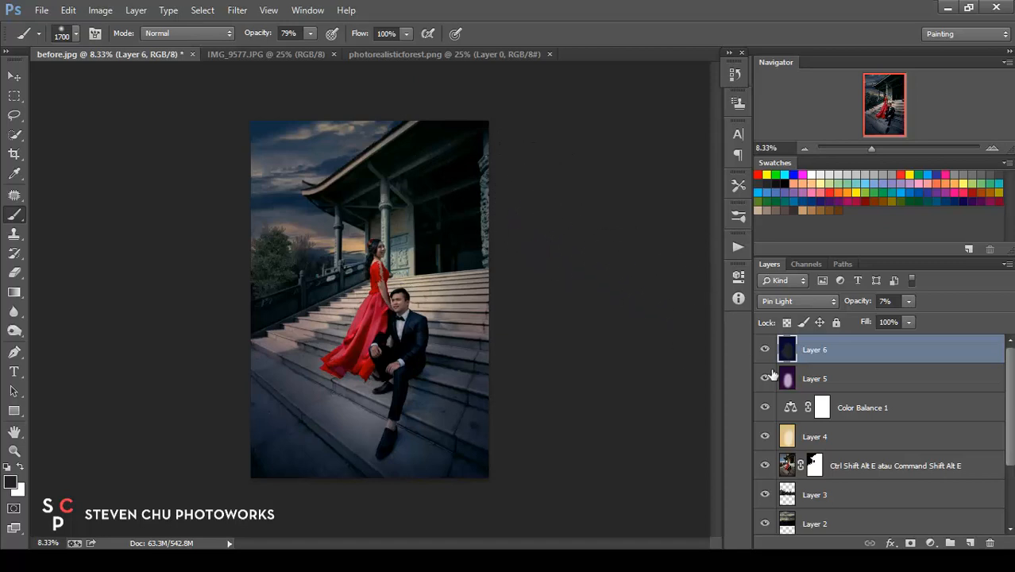
Add a Brightness/Contrast adjustment layer above Layer 6 with brightness 53 and contrast 13
left_click(933, 542)
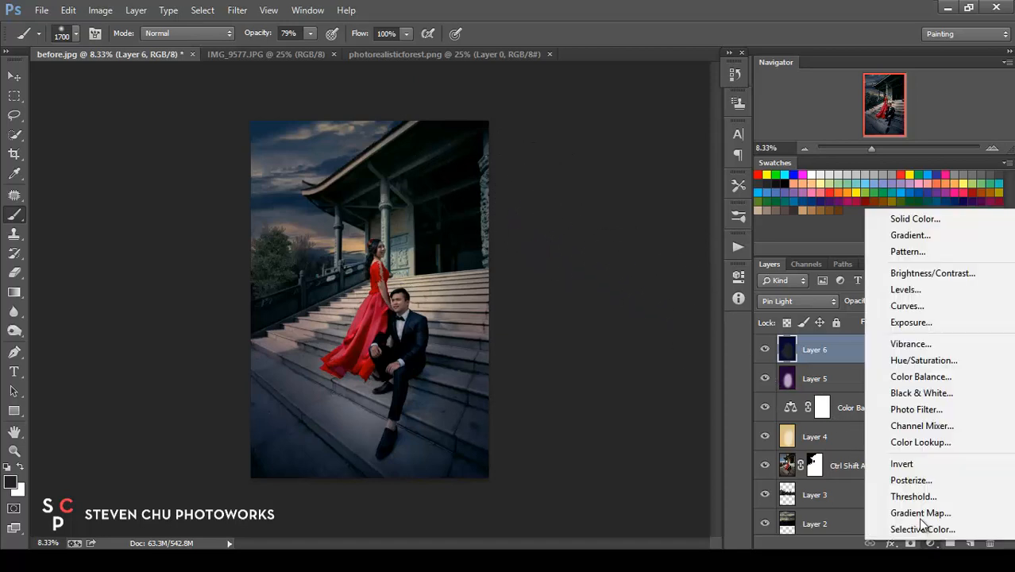
left_click(949, 272)
left_click_drag(636, 347, 645, 377)
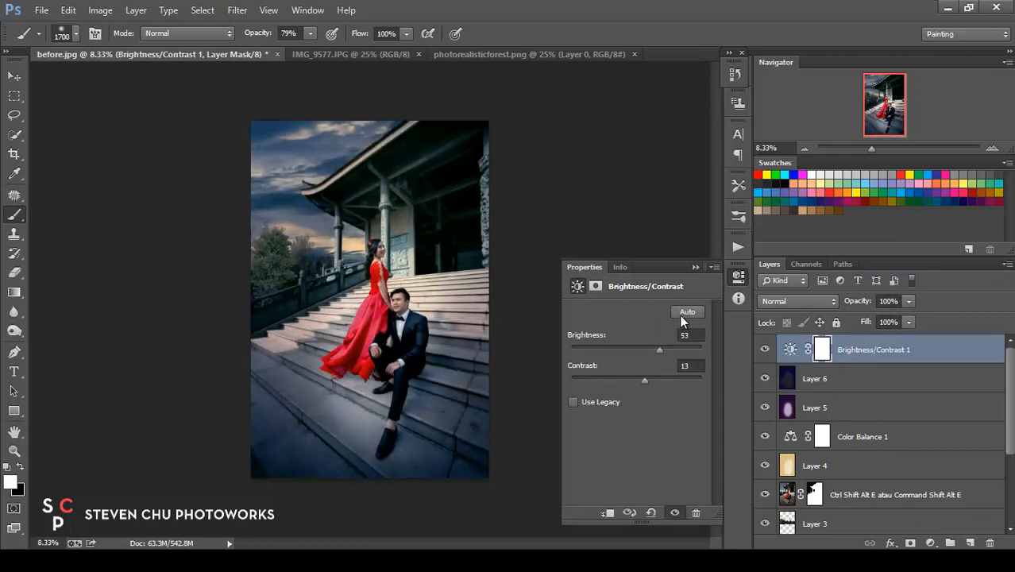
left_click(696, 268)
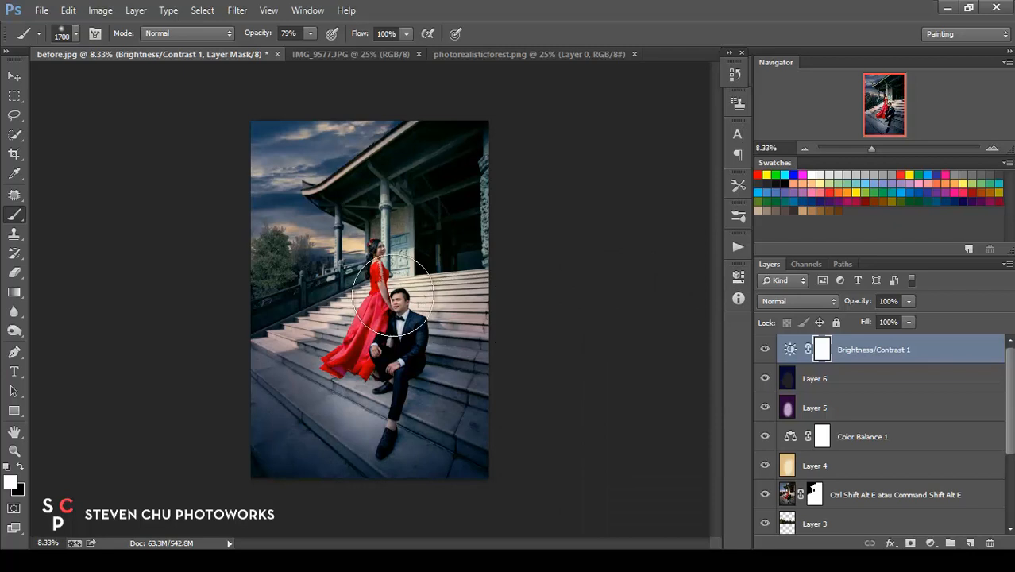
Invert the Brightness/Contrast mask to black and paint white over the couple at 29% brush opacity
double_click(823, 351)
left_click(665, 479)
left_click(695, 268)
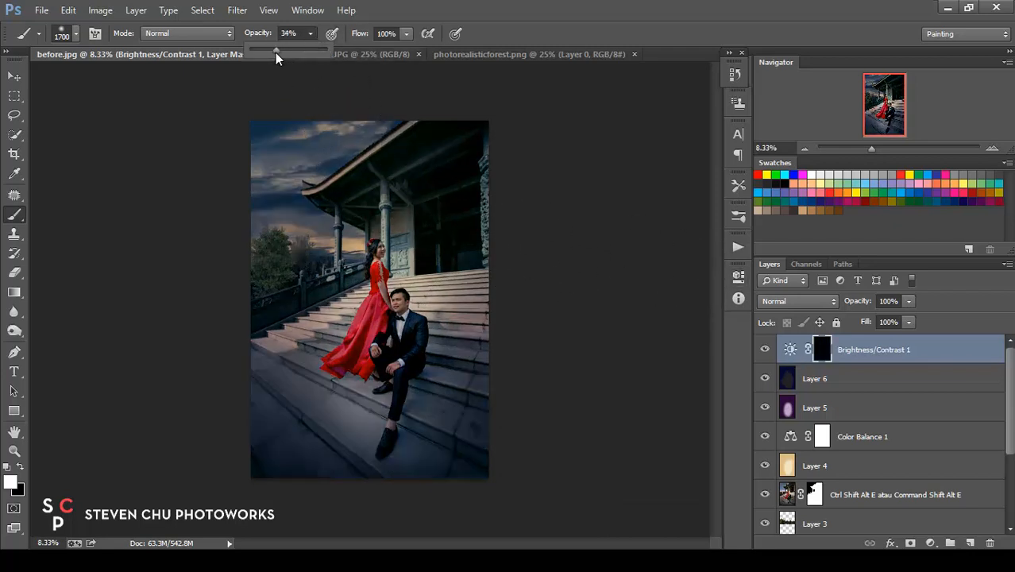
left_click_drag(274, 52, 271, 53)
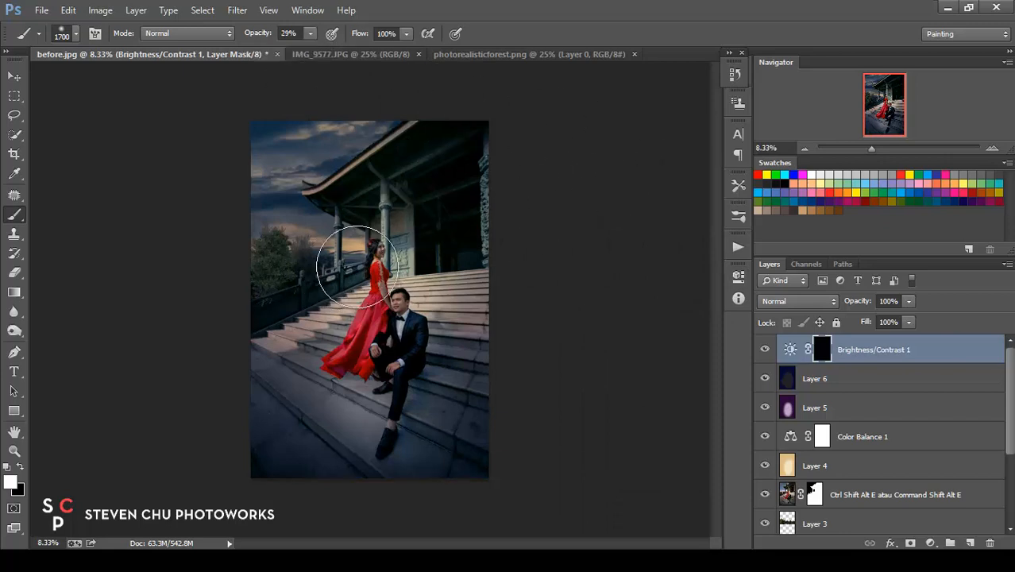
mouse_move(356, 266)
left_mouse_down()
mouse_move(373, 270)
mouse_move(371, 334)
mouse_move(384, 346)
mouse_move(340, 412)
mouse_move(378, 397)
mouse_move(362, 426)
mouse_move(412, 370)
mouse_move(359, 354)
mouse_move(385, 281)
mouse_move(459, 233)
mouse_move(459, 251)
left_mouse_up()
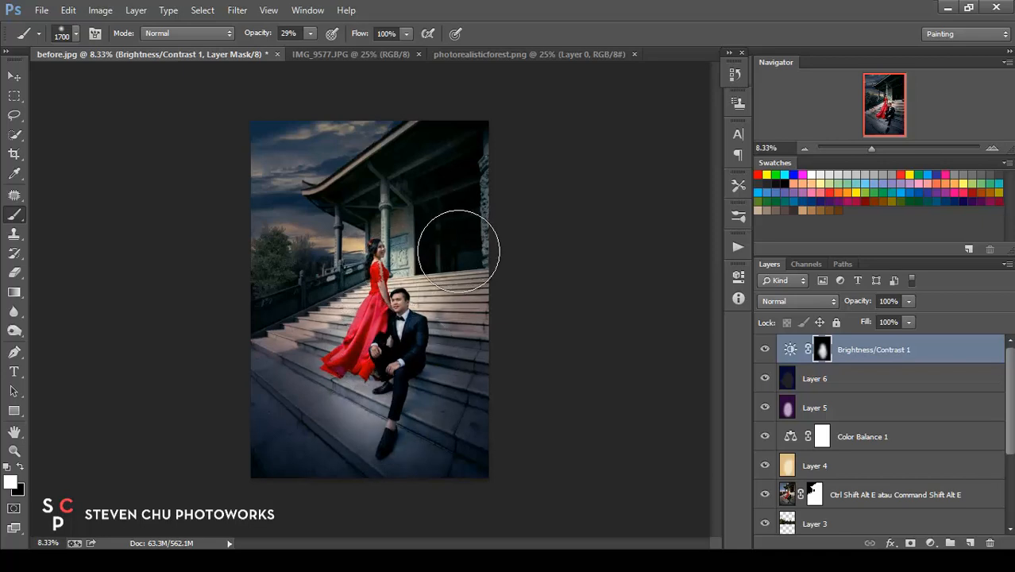
Lower the Brightness/Contrast 1 layer's opacity to 57%
left_click(907, 321)
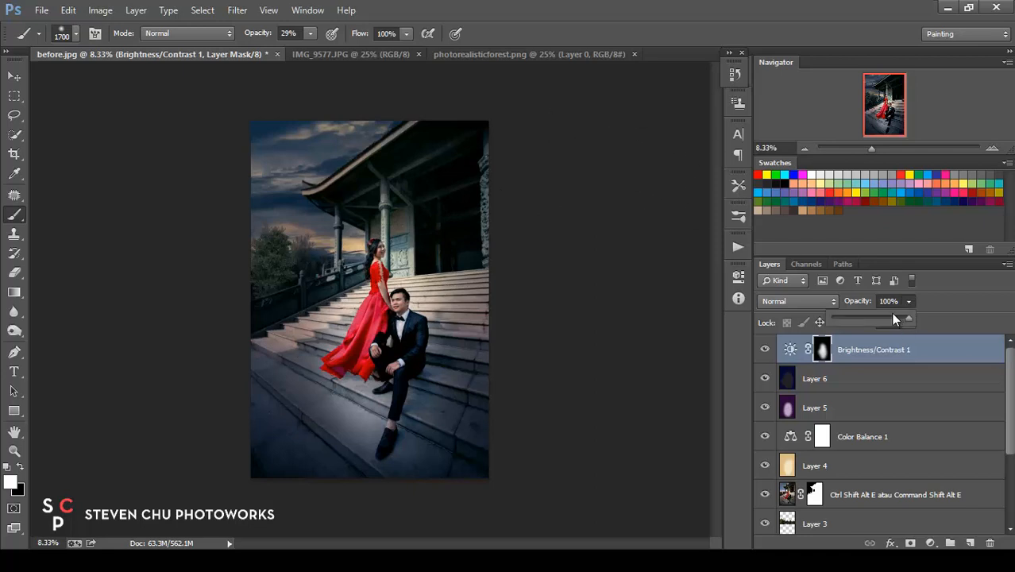
left_click_drag(879, 318, 874, 317)
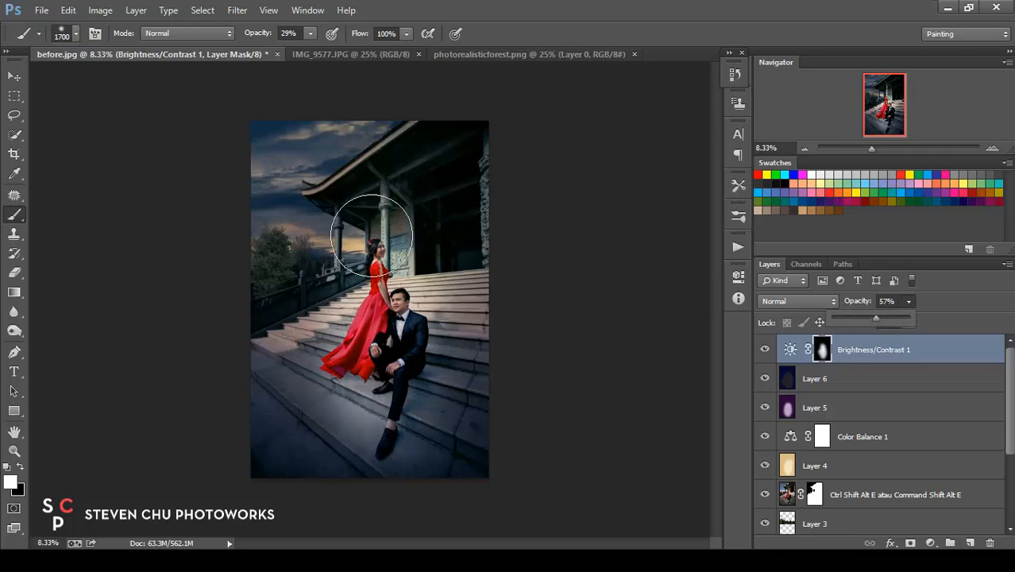
left_click(22, 82)
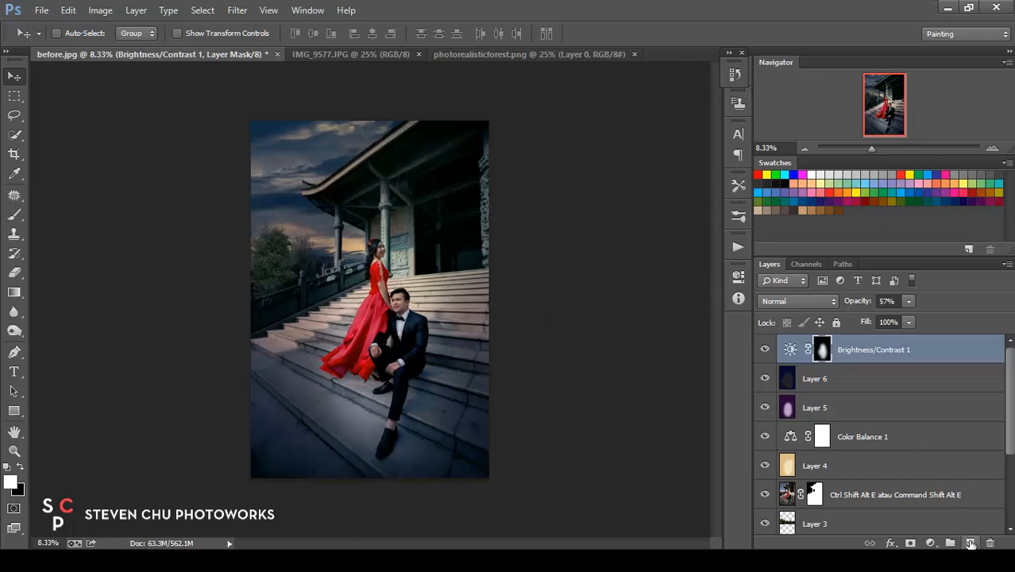
left_click(950, 542)
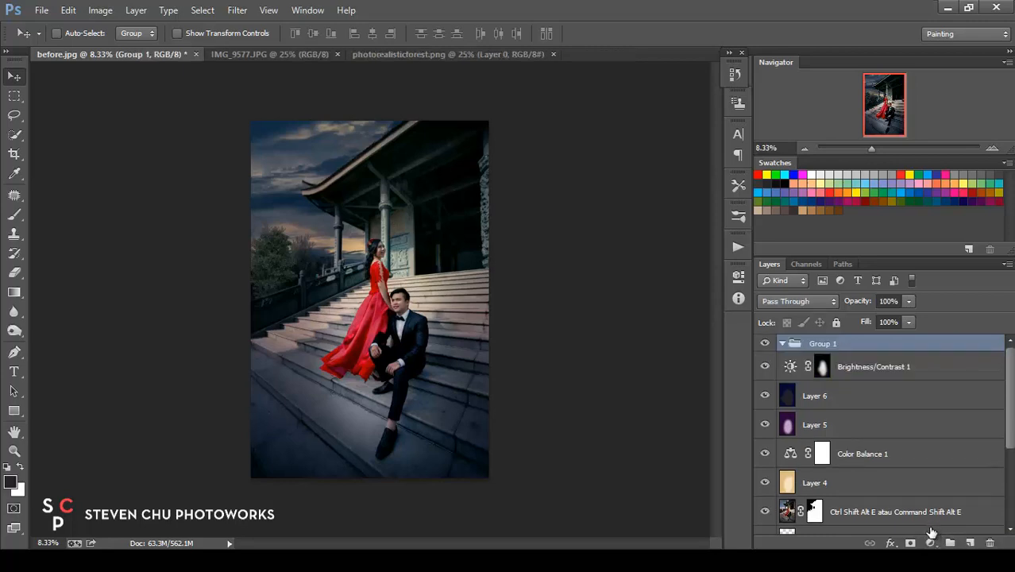
key("ctrl+z")
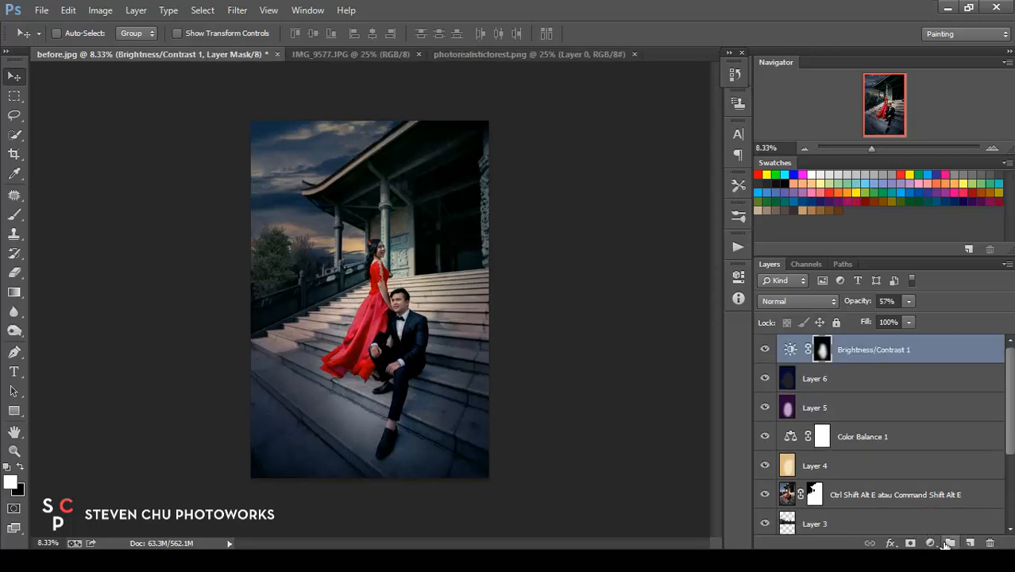
Add a Curves adjustment layer on top and place a Red channel midtone point at input 126, output 126
left_click(930, 542)
left_click(905, 307)
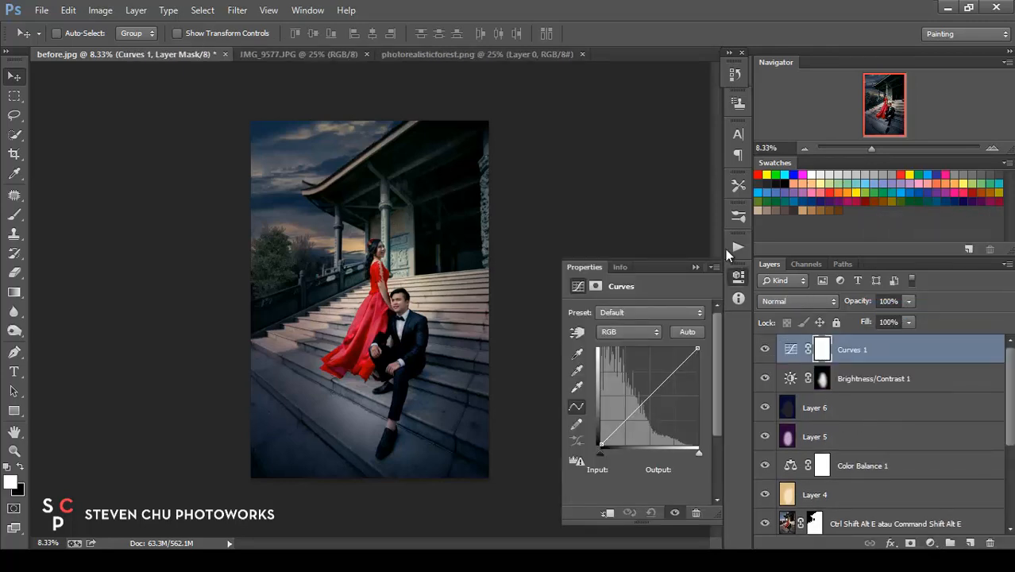
left_click(636, 331)
left_click(620, 345)
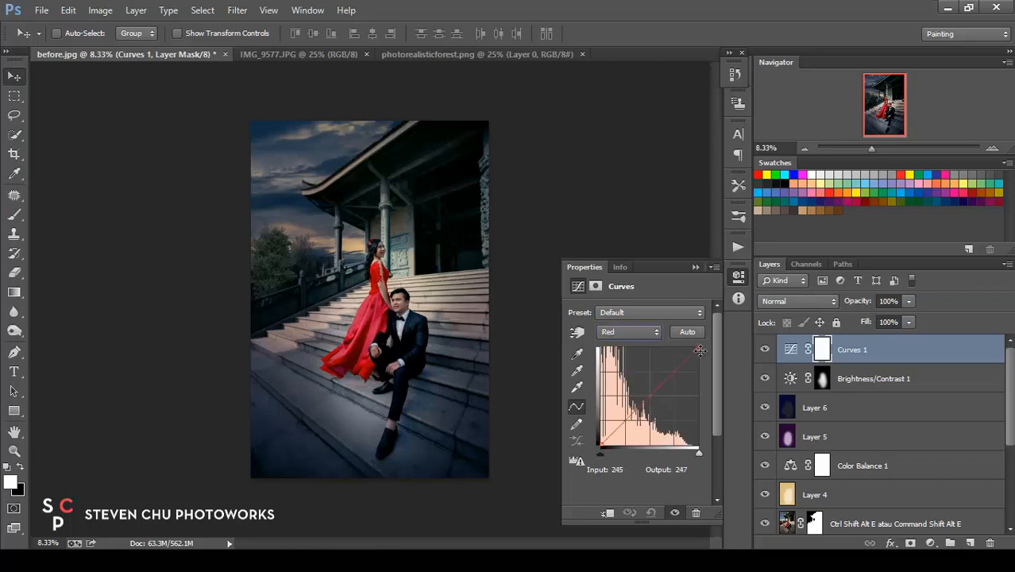
mouse_move(697, 349)
left_mouse_down()
mouse_move(700, 357)
mouse_move(690, 349)
mouse_move(703, 348)
left_mouse_up()
left_click_drag(650, 392, 648, 394)
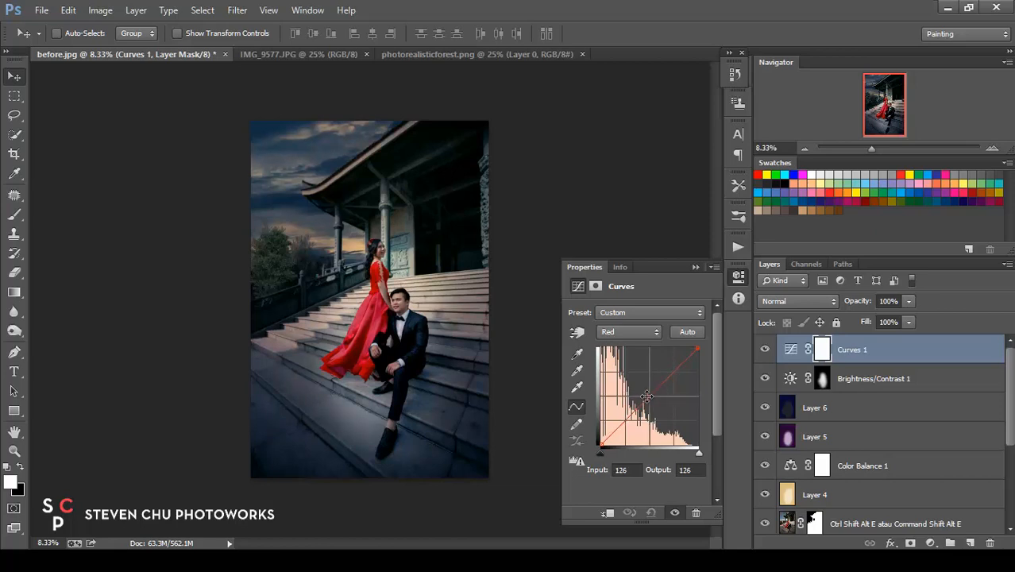
Move the Green channel's shadow point to input 20, output 22, with its highlight point at 255
left_click(639, 332)
left_click(636, 363)
mouse_move(699, 348)
left_mouse_down()
mouse_move(687, 356)
mouse_move(696, 348)
left_mouse_up()
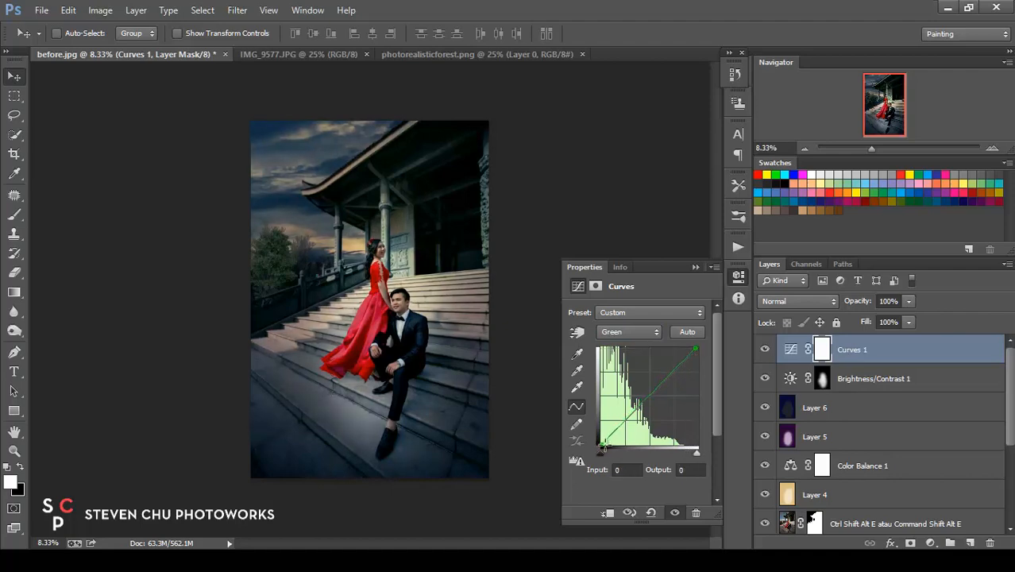
left_click_drag(603, 446, 610, 435)
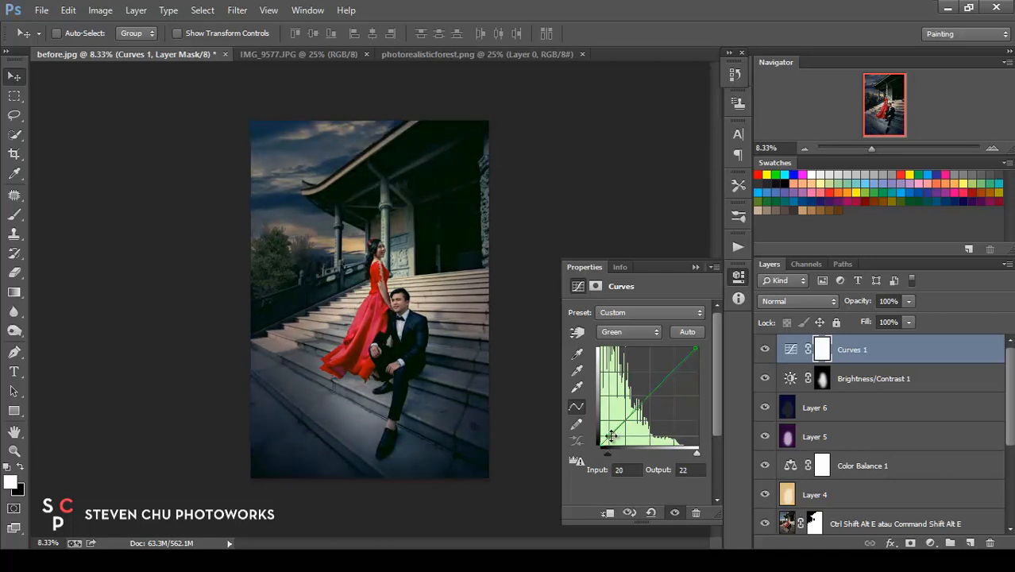
left_click_drag(695, 349, 699, 350)
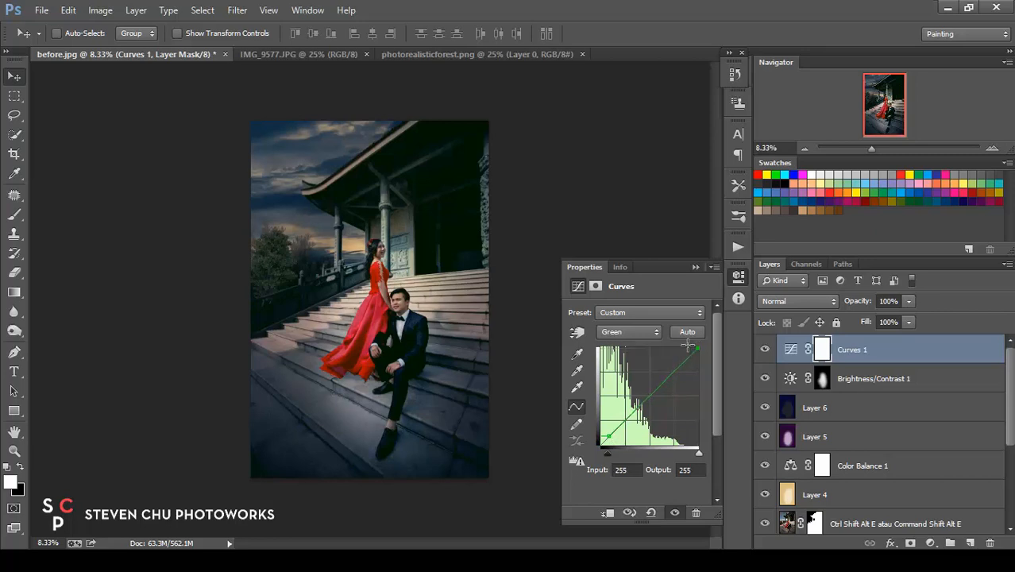
Pull in the Blue channel's highlight point and raise its shadow point to input 14, output 20
left_click(629, 332)
left_click(627, 384)
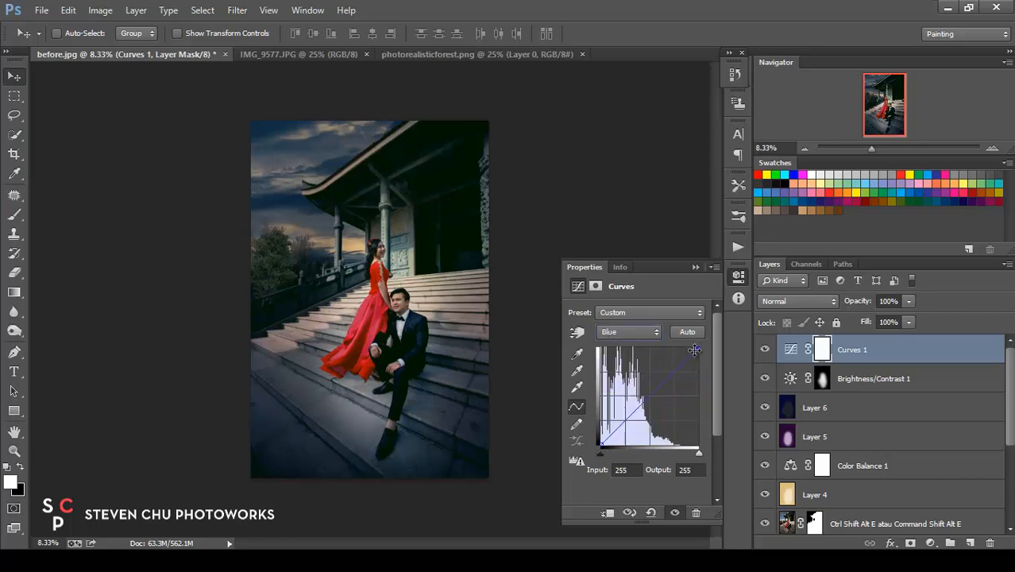
left_click_drag(694, 350, 687, 352)
left_click_drag(599, 441, 608, 435)
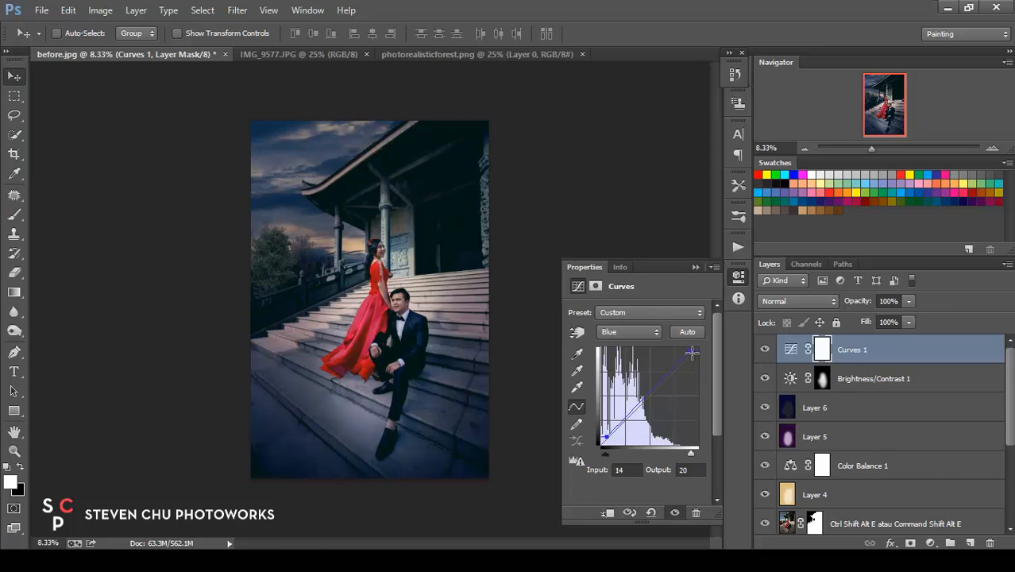
Lower the Blue channel's highlight point slightly and set the Brightness/Contrast 1 layer's opacity to 72%
left_click_drag(691, 352, 691, 358)
left_click(696, 267)
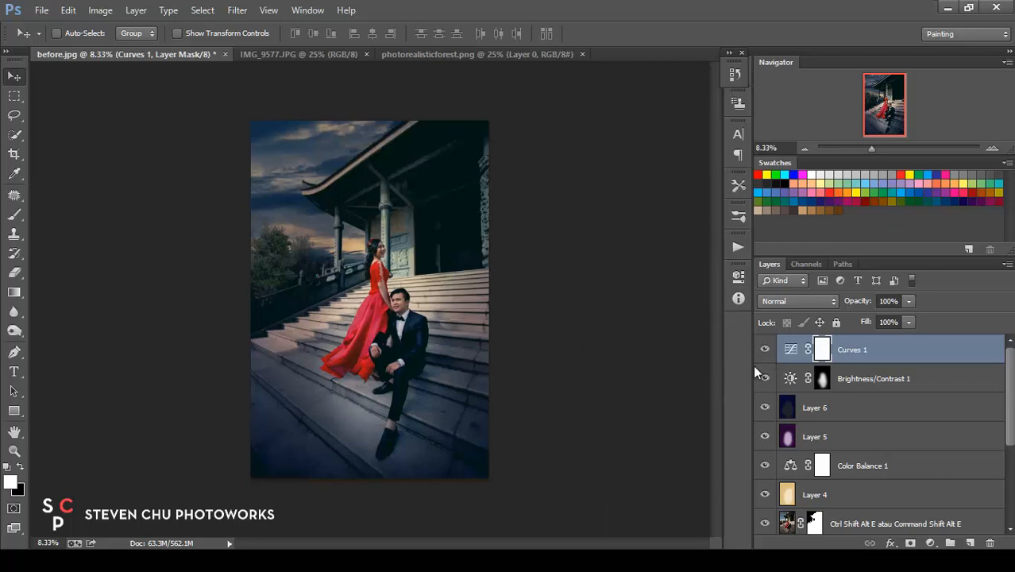
left_click(840, 380)
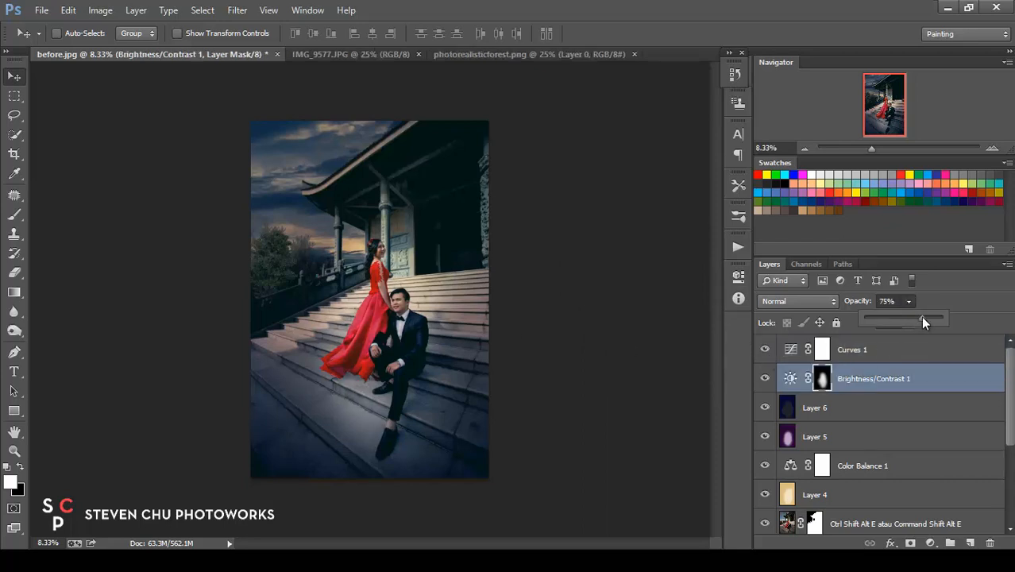
left_click_drag(922, 316, 924, 326)
left_click(597, 297)
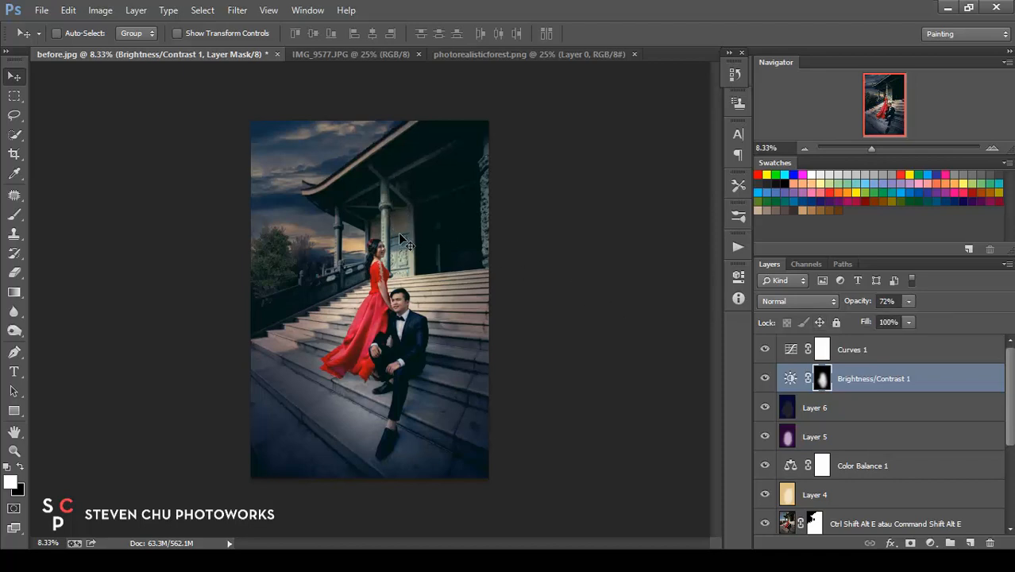
Stamp all visible layers onto a new layer above Curves 1 and name it "Ctrl Shift Alt E atau Command Shift Alt E"
left_click(890, 351)
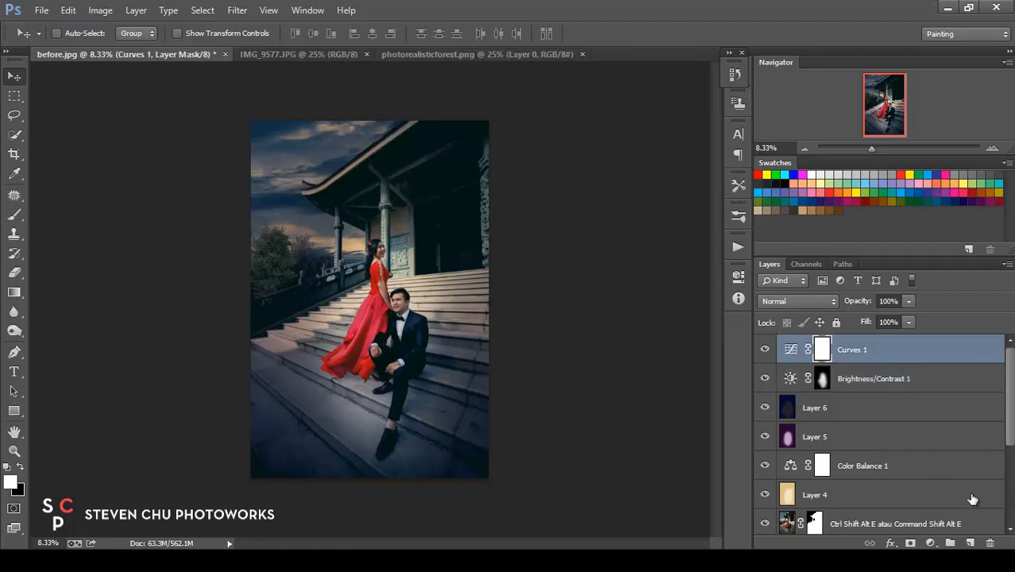
left_click(969, 543)
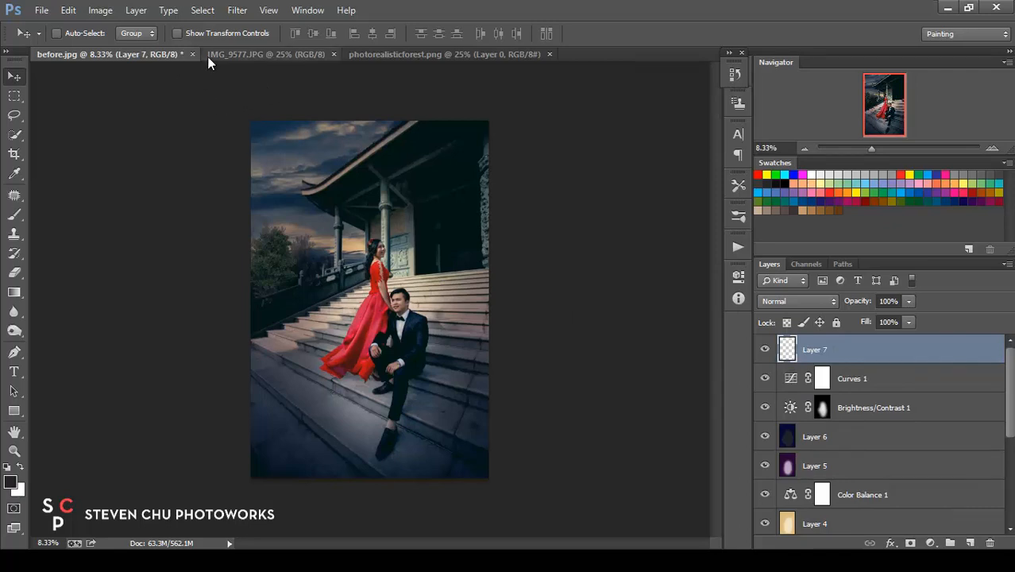
key("ctrl+alt+shift+e")
double_click(814, 350)
type("Ctrl")
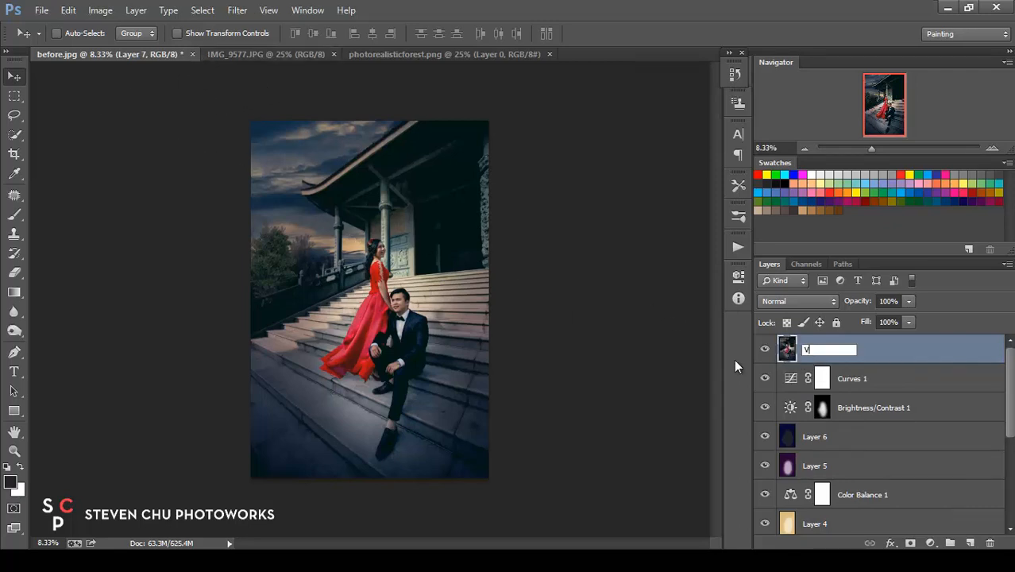
type(" Shift Alt E atau Command Shift")
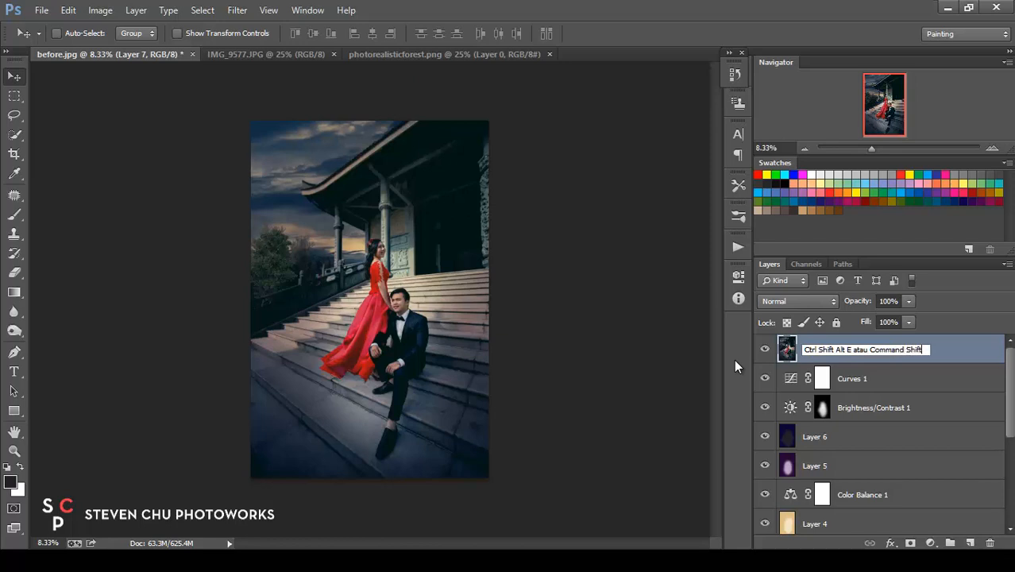
type(" Alt E")
key("Return")
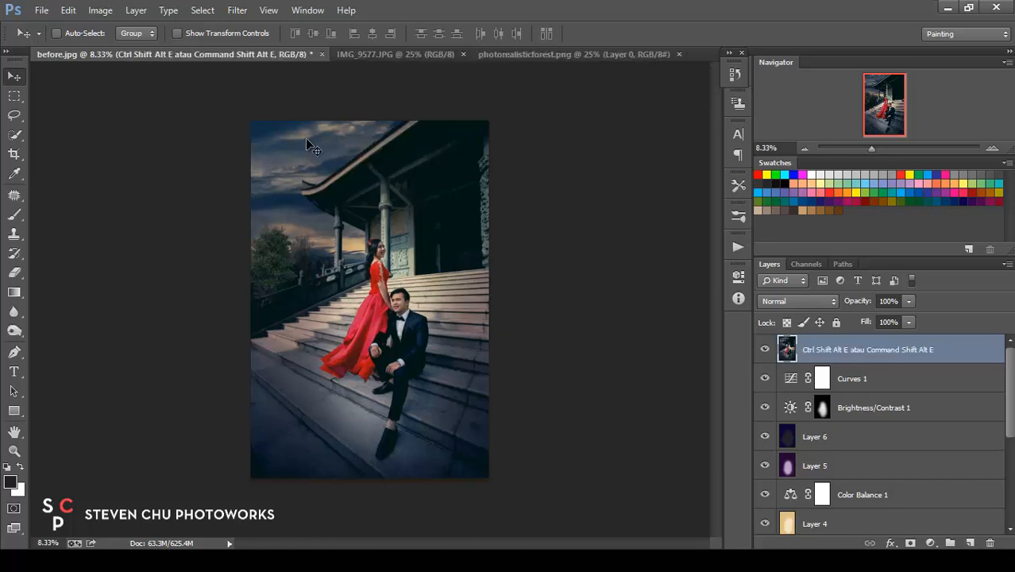
Start the Camera Raw Filter's Adjustment Brush on the stamped layer with Exposure, Highlights and Shadows reset to 0
left_click(235, 12)
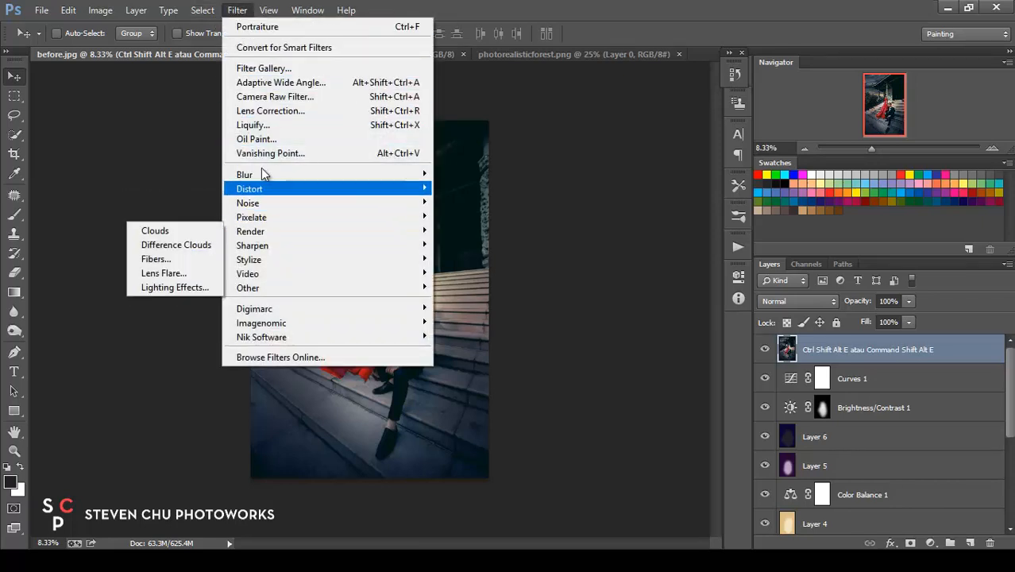
left_click(302, 96)
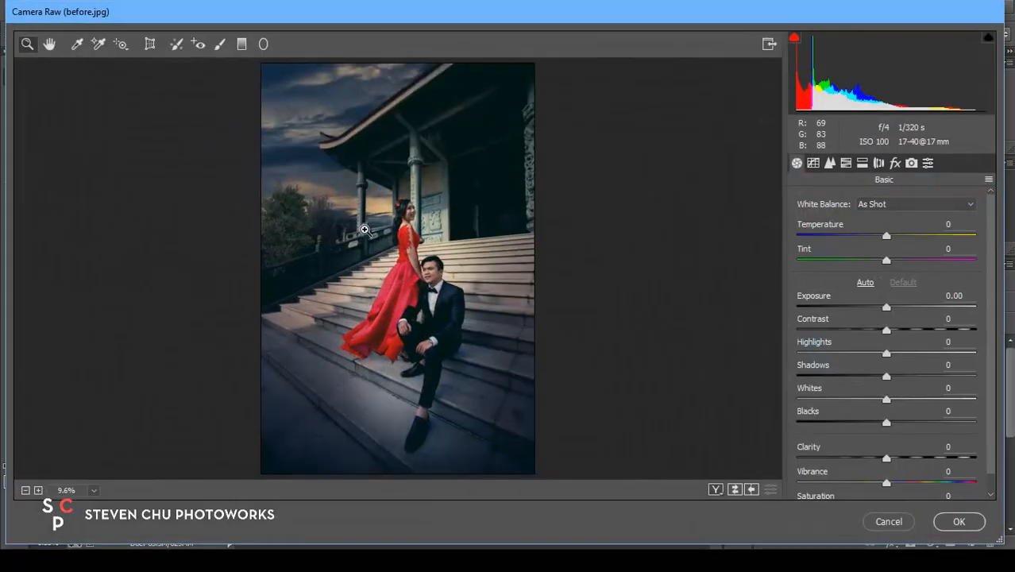
left_click(222, 50)
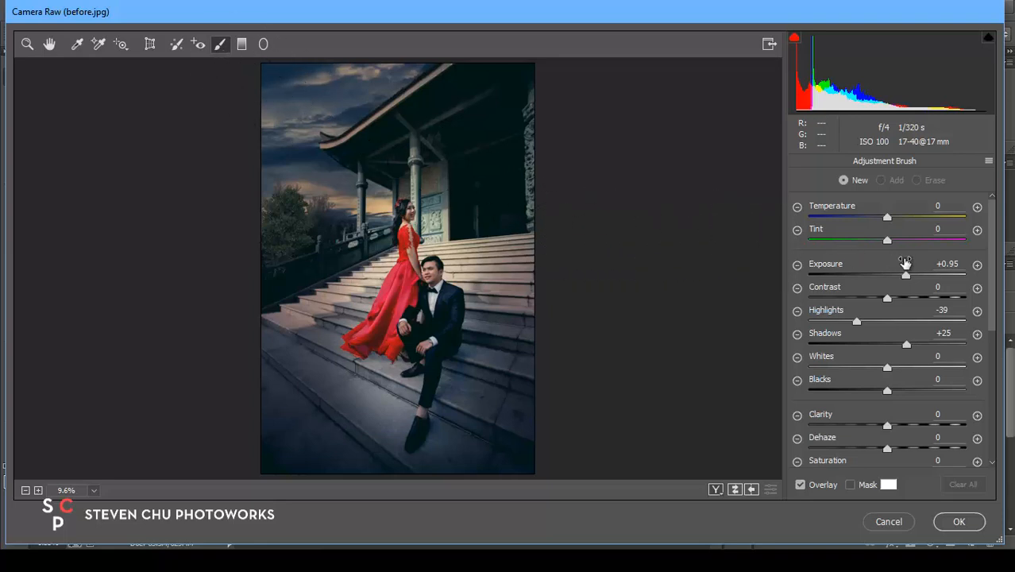
left_click(948, 263)
left_click(944, 310)
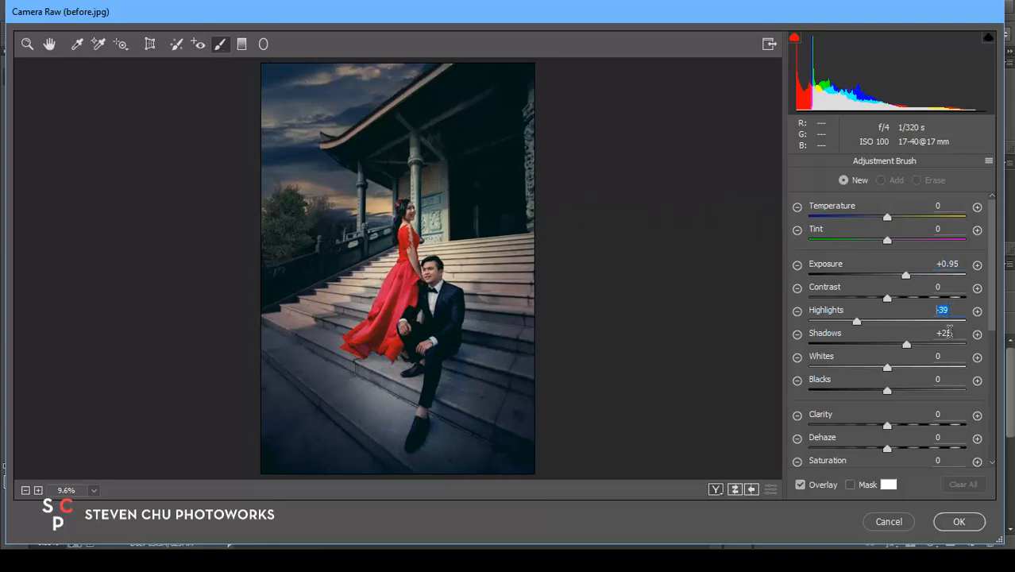
type("0")
key("Tab")
type("0")
left_click(949, 264)
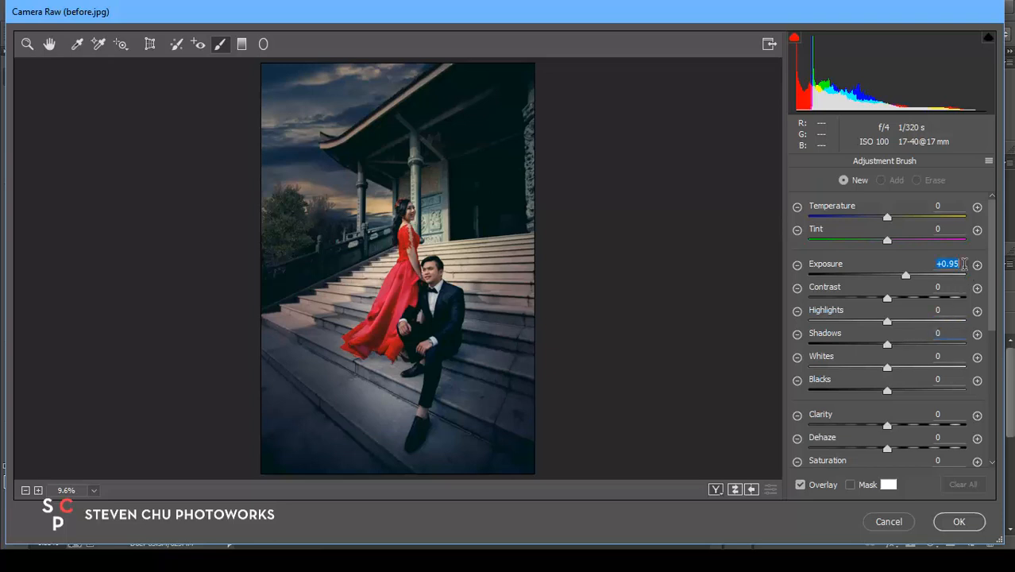
type("0")
Brush over the couple with Exposure +0.55, and set the brushed area's Contrast to +4, Highlights to -36 and Sharpness to +43
left_click_drag(887, 275, 902, 278)
mouse_move(422, 203)
left_mouse_down()
mouse_move(412, 215)
mouse_move(432, 314)
mouse_move(405, 349)
mouse_move(417, 381)
mouse_move(410, 403)
mouse_move(387, 392)
mouse_move(369, 333)
mouse_move(435, 310)
left_mouse_up()
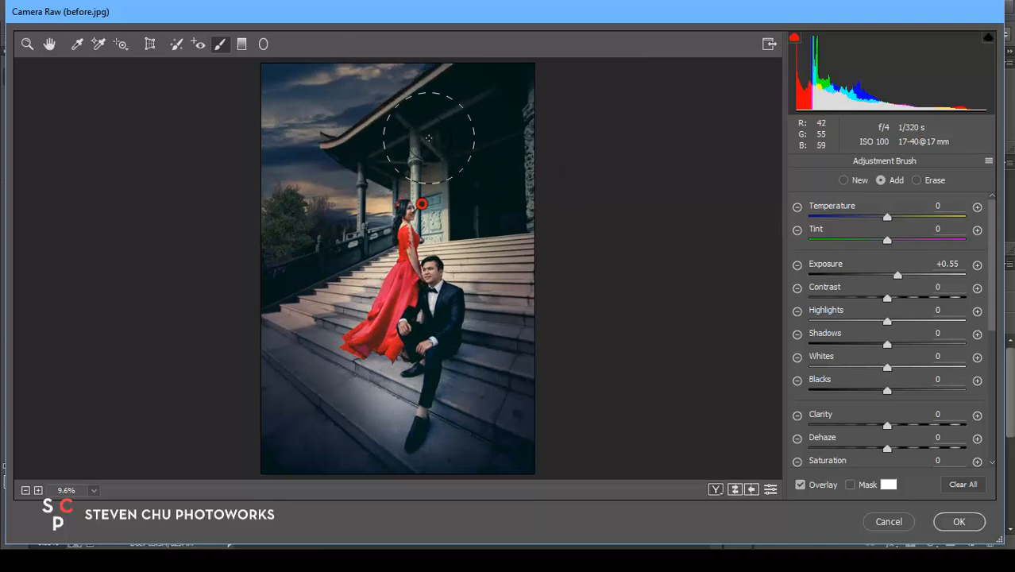
mouse_move(887, 300)
left_mouse_down()
mouse_move(866, 301)
mouse_move(875, 300)
mouse_move(874, 322)
mouse_move(850, 322)
mouse_move(890, 302)
left_mouse_up()
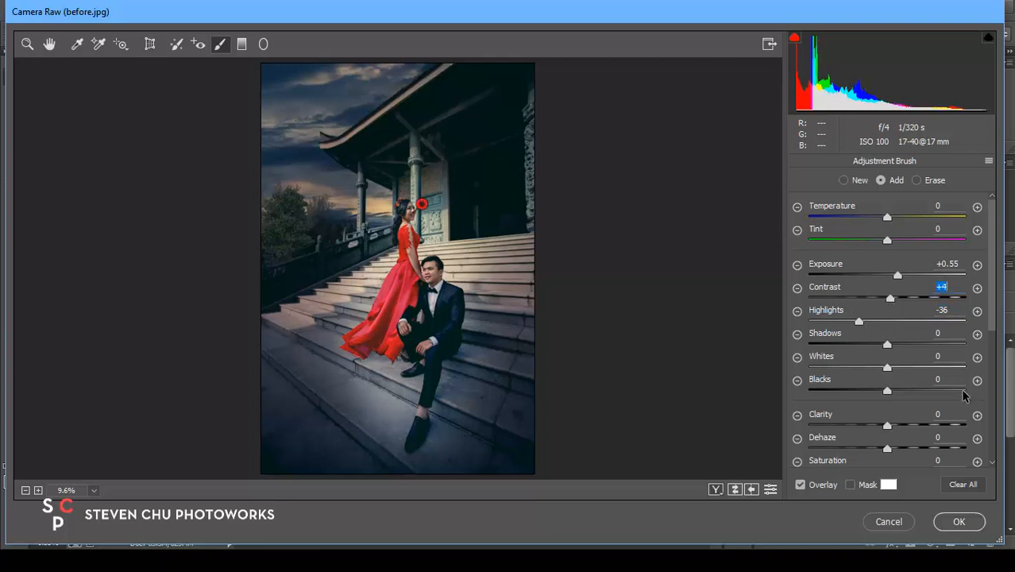
scroll(987, 324, "down", 3)
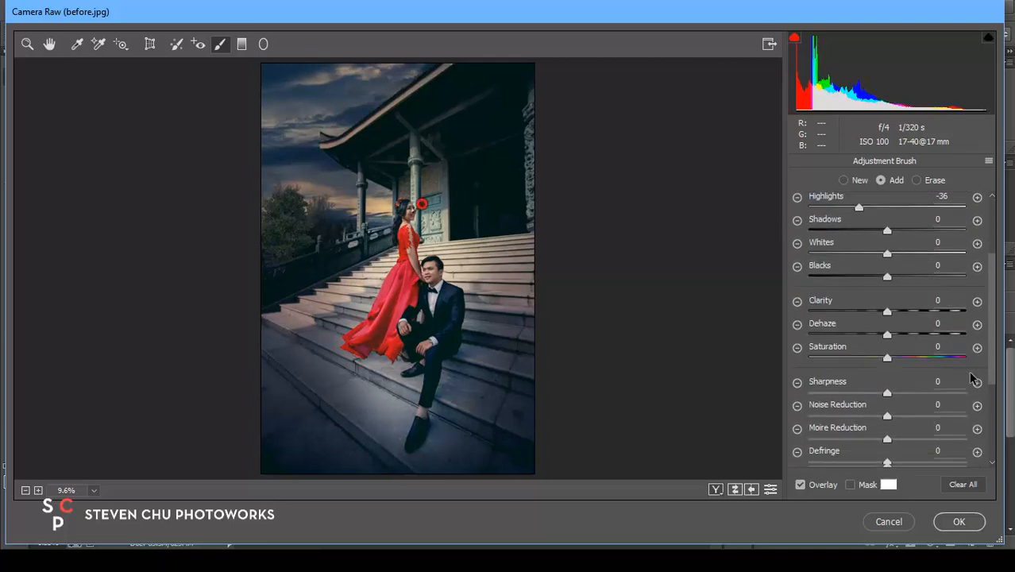
left_click_drag(896, 390, 924, 394)
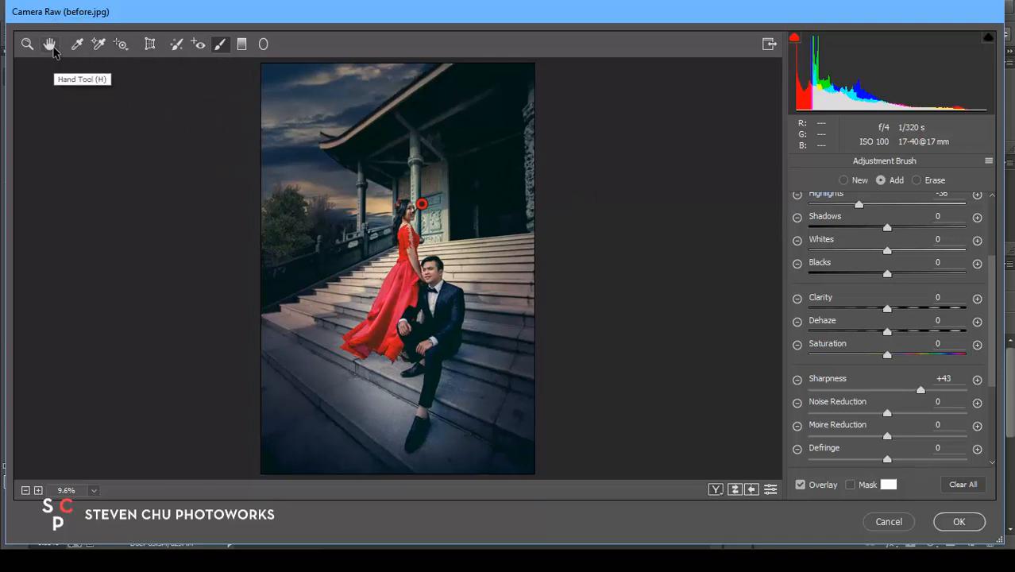
left_click(50, 45)
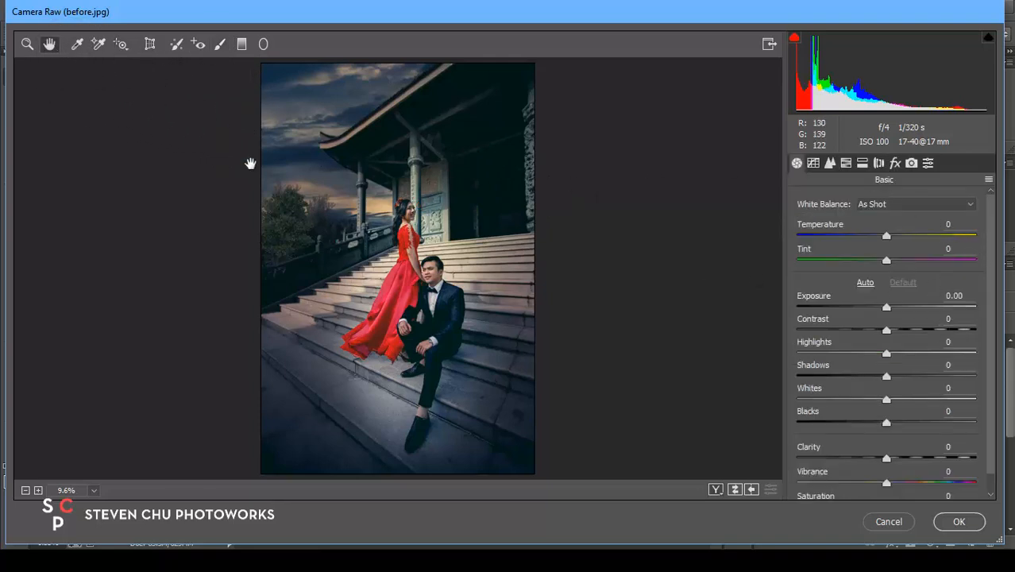
Split-tone the shadows with Hue 69 and Saturation 7, and set the Balance to -1
left_click(863, 163)
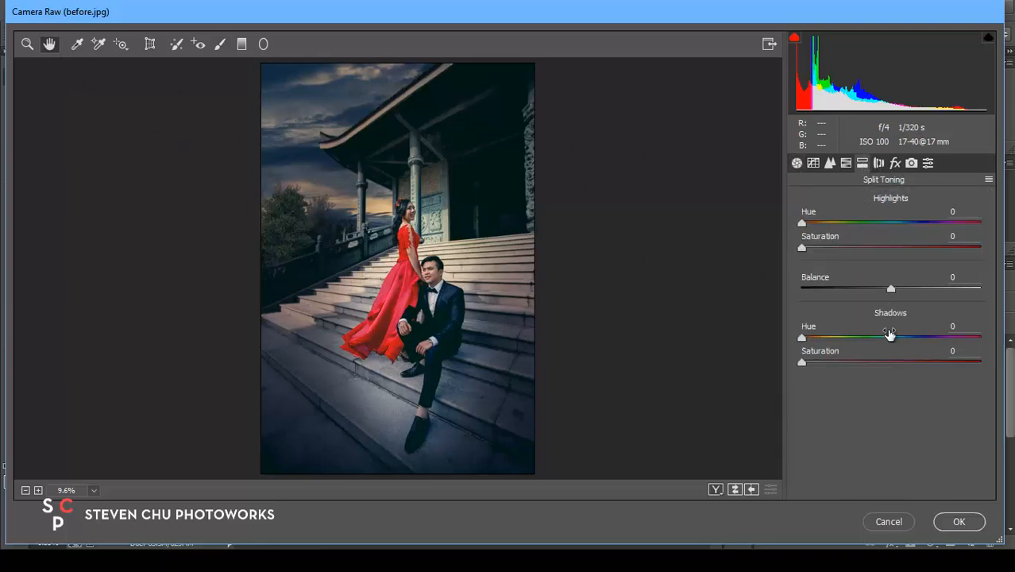
mouse_move(805, 338)
left_mouse_down()
mouse_move(839, 343)
mouse_move(794, 340)
left_mouse_up()
left_click_drag(893, 291, 890, 296)
left_click(893, 340)
left_click_drag(812, 366, 845, 337)
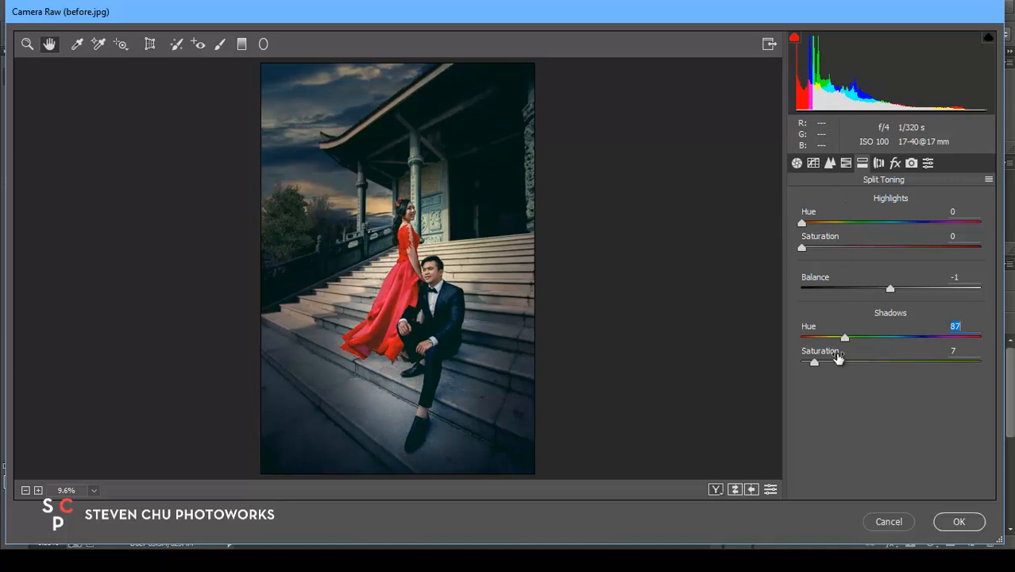
mouse_move(844, 336)
left_mouse_down()
mouse_move(856, 338)
mouse_move(835, 346)
left_mouse_up()
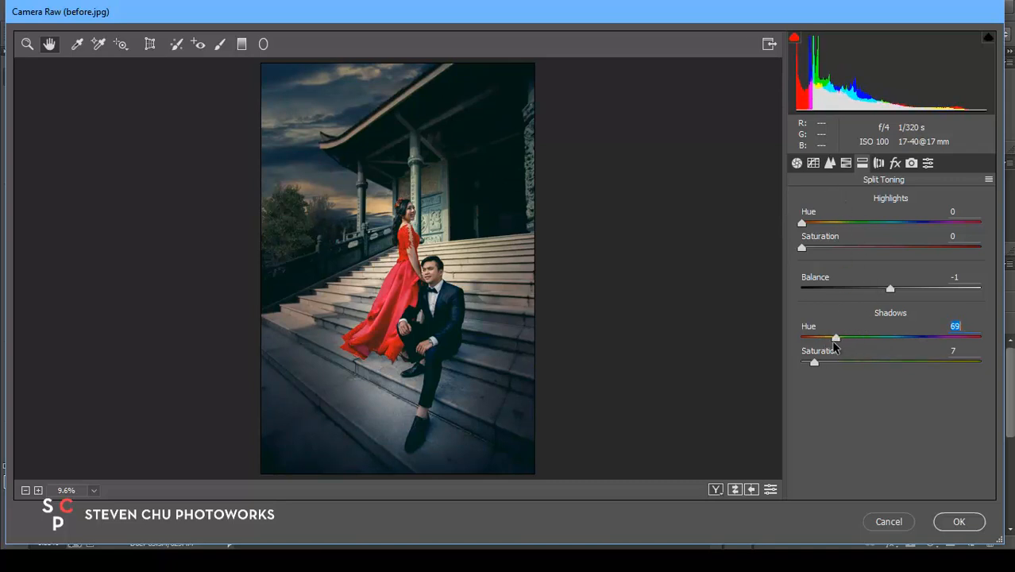
Add a post-crop vignette with Amount -23 and Feather 92, and apply the Camera Raw adjustments
left_click(895, 164)
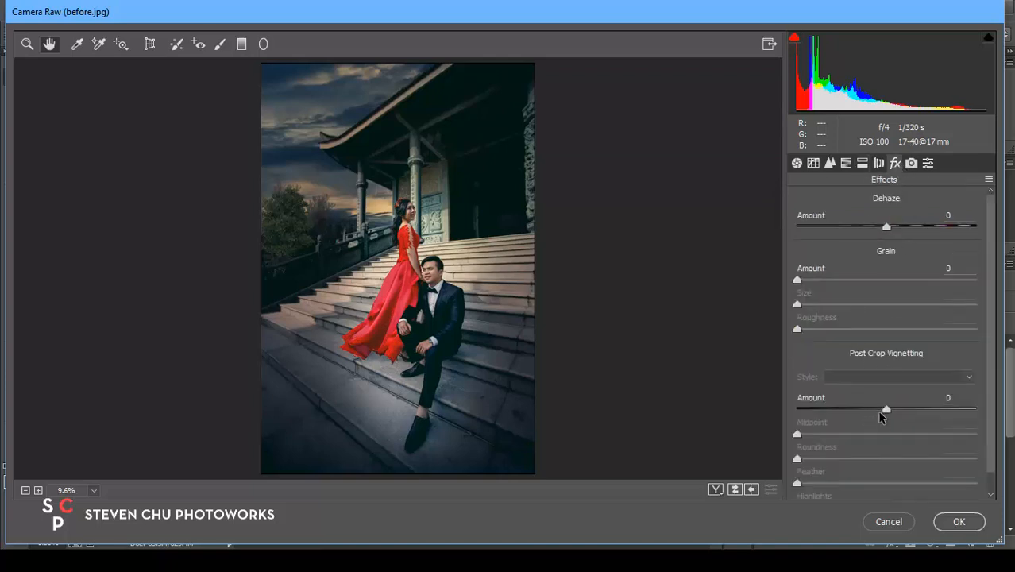
left_click_drag(879, 411, 874, 412)
scroll(941, 461, "down", 1)
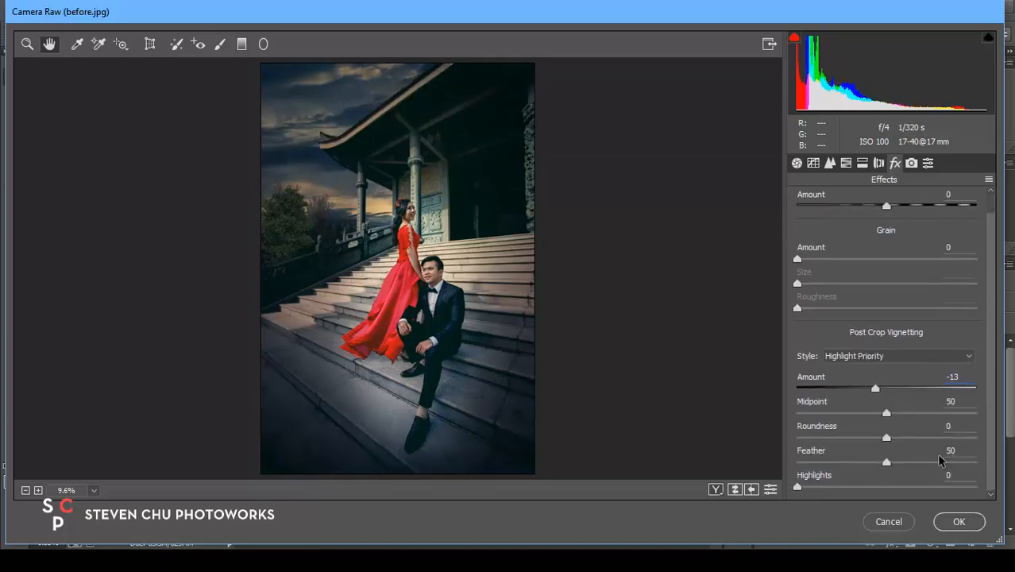
left_click_drag(912, 469, 961, 468)
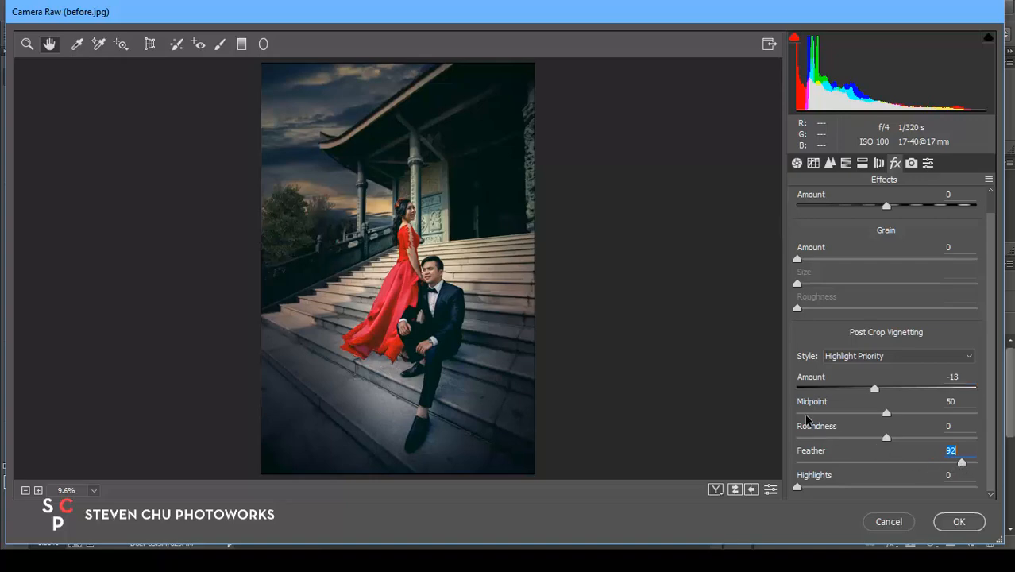
mouse_move(875, 387)
left_mouse_down()
mouse_move(857, 387)
mouse_move(867, 387)
left_mouse_up()
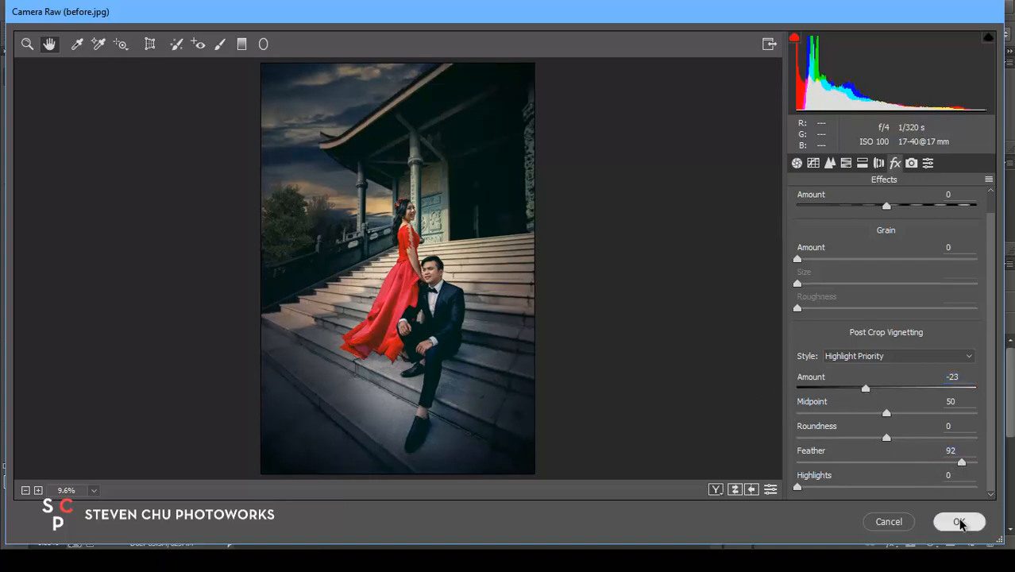
left_click(950, 520)
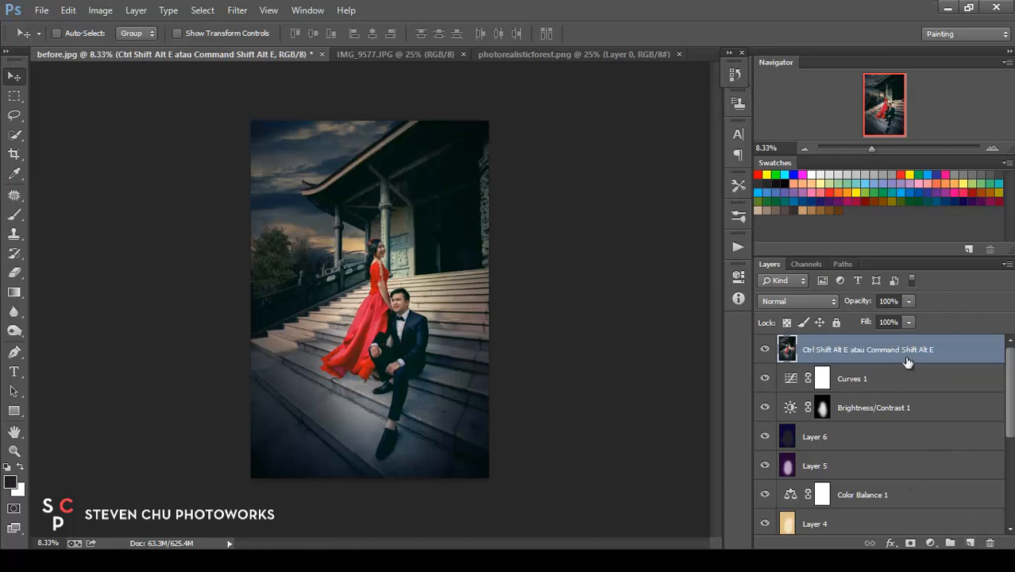
Duplicate the stamped layer and apply the High Pass filter to the copy
left_click_drag(954, 357, 972, 542)
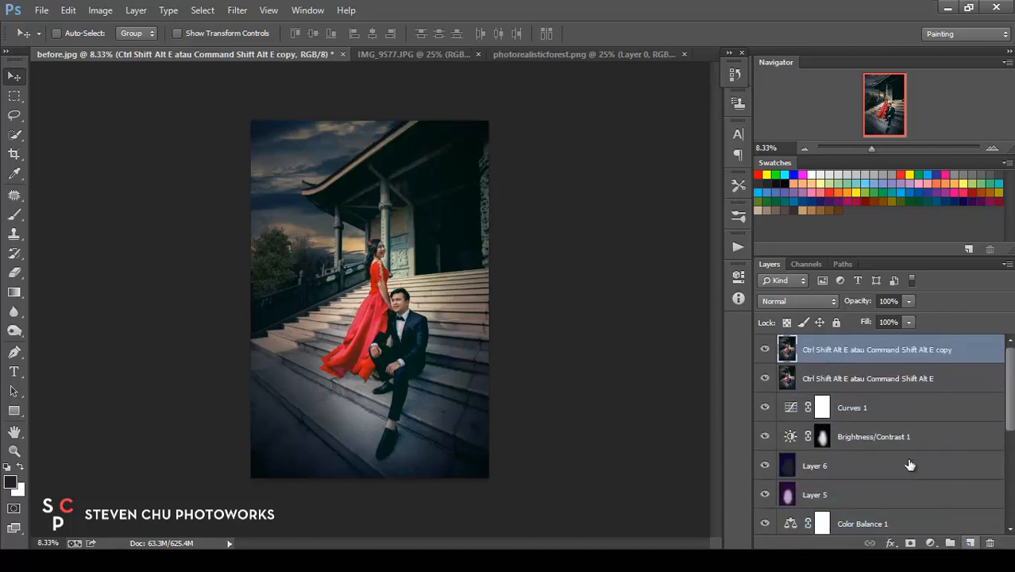
left_click(237, 9)
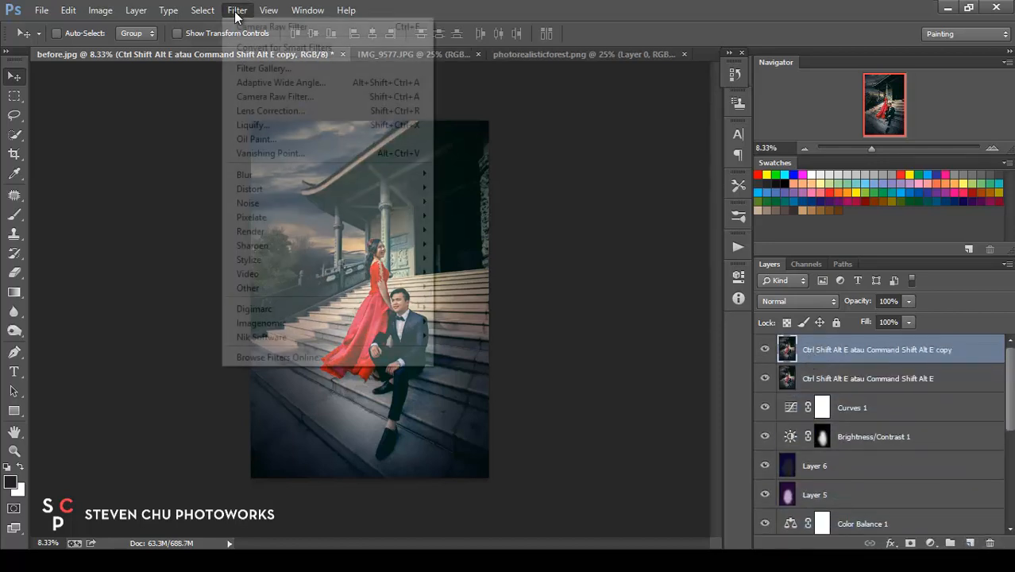
mouse_move(242, 289)
left_click(188, 301)
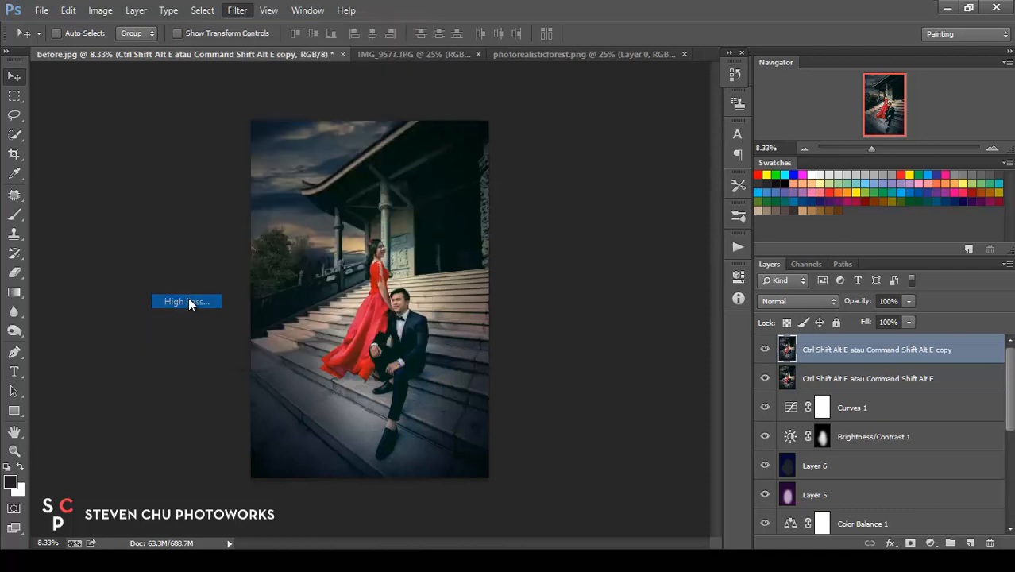
left_click(589, 131)
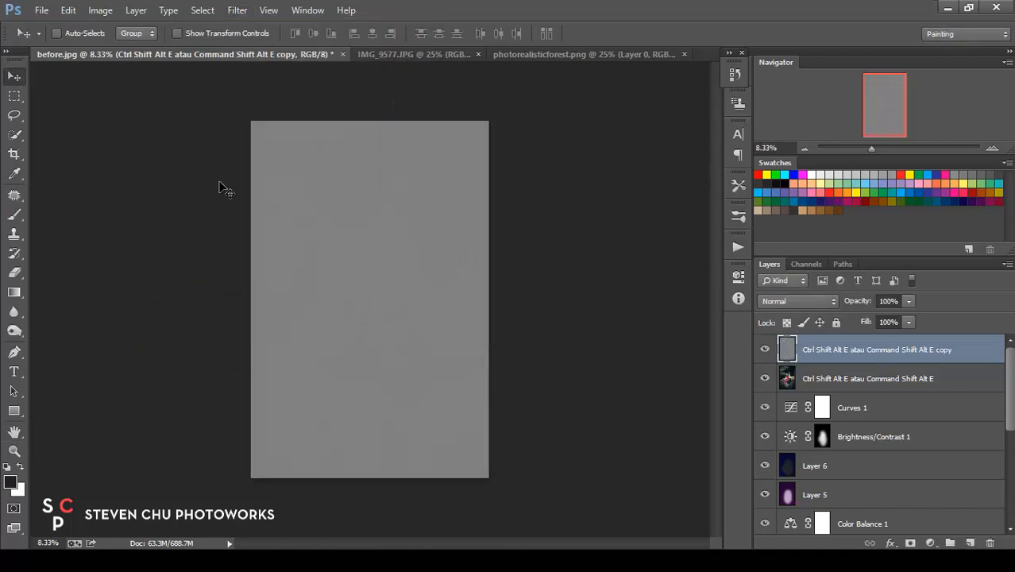
Desaturate the High Pass copy with a Hue/Saturation adjustment at Saturation -100
key("ctrl+plus")
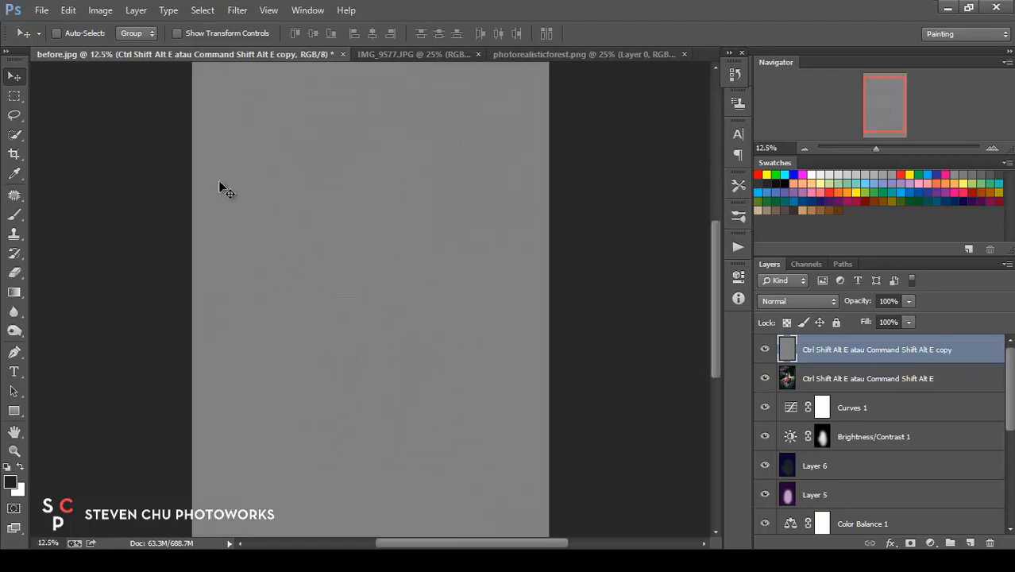
key("ctrl+minus")
left_click(100, 9)
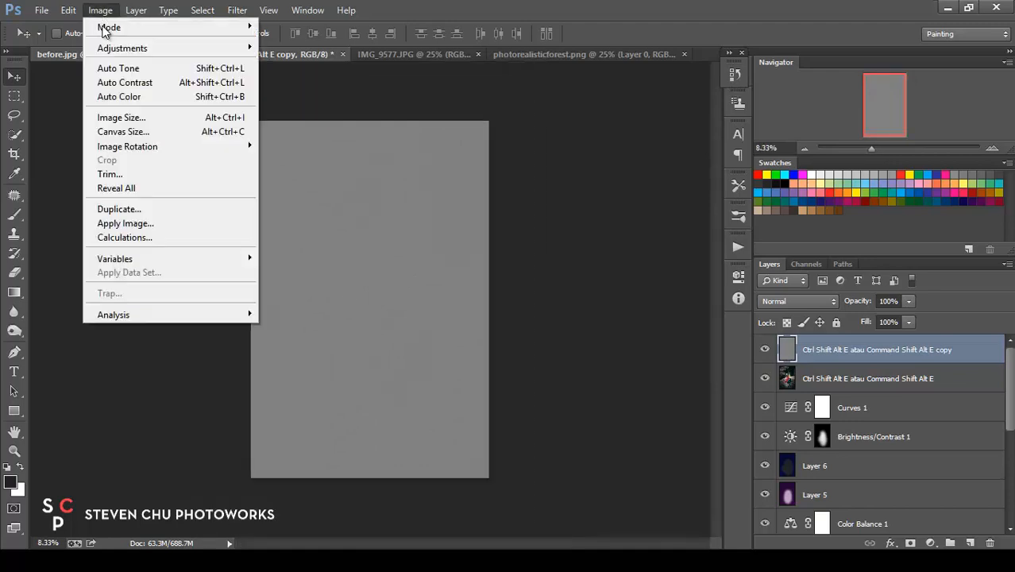
mouse_move(131, 47)
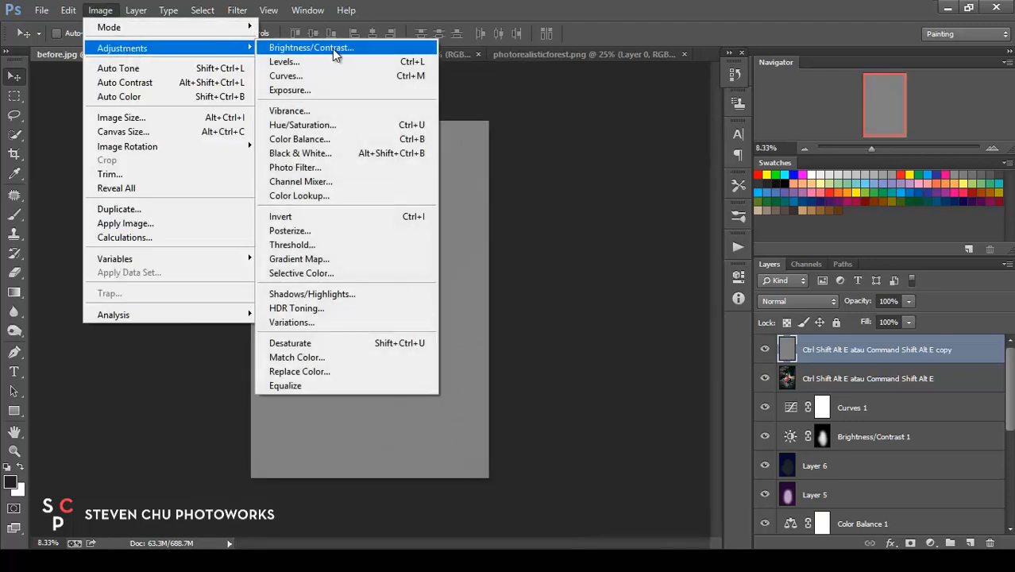
left_click(322, 125)
left_click_drag(776, 245, 750, 244)
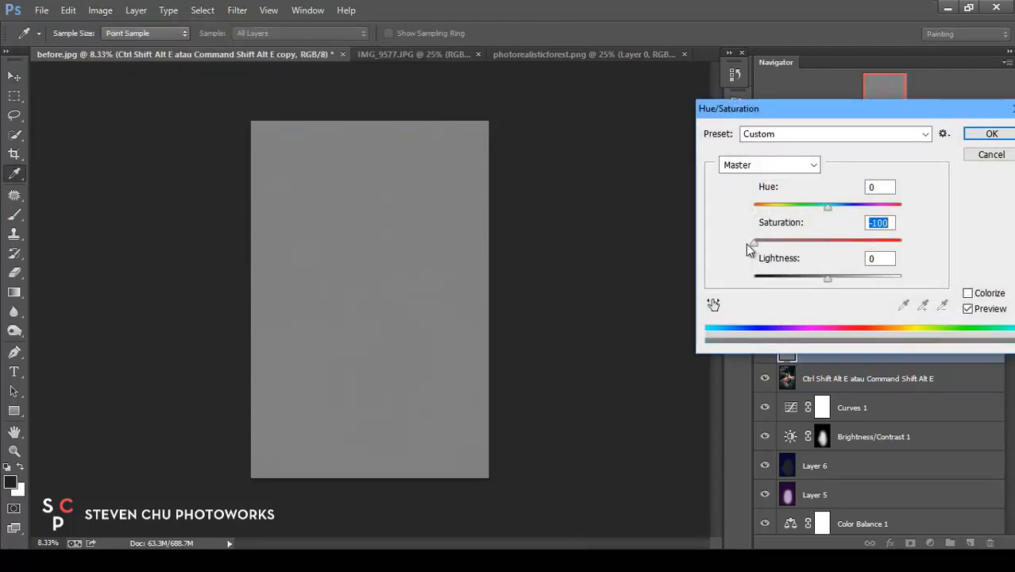
left_click(991, 136)
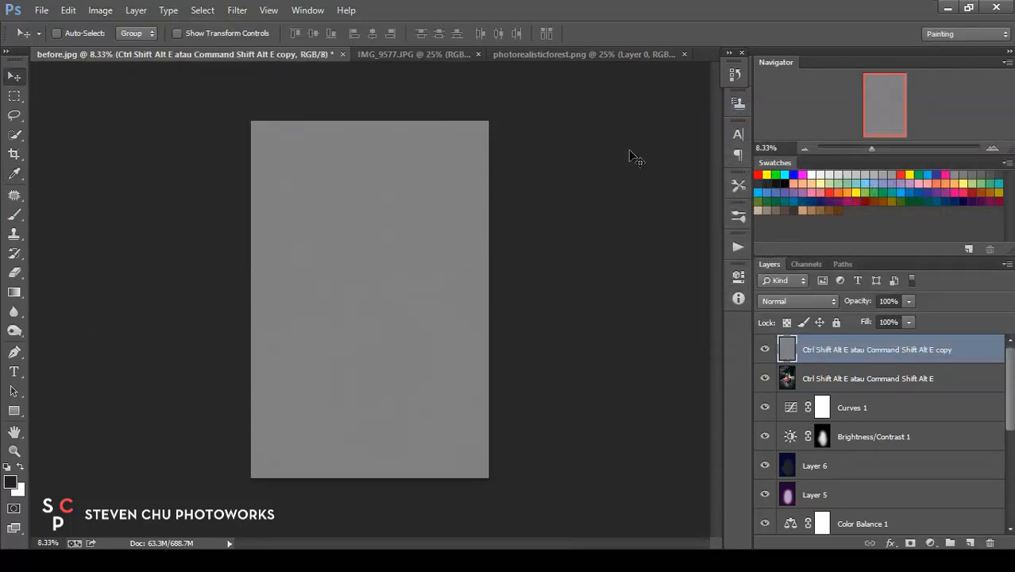
Set the desaturated High Pass copy's blend mode to Overlay and check the sharpening on the couple up close
left_click(784, 297)
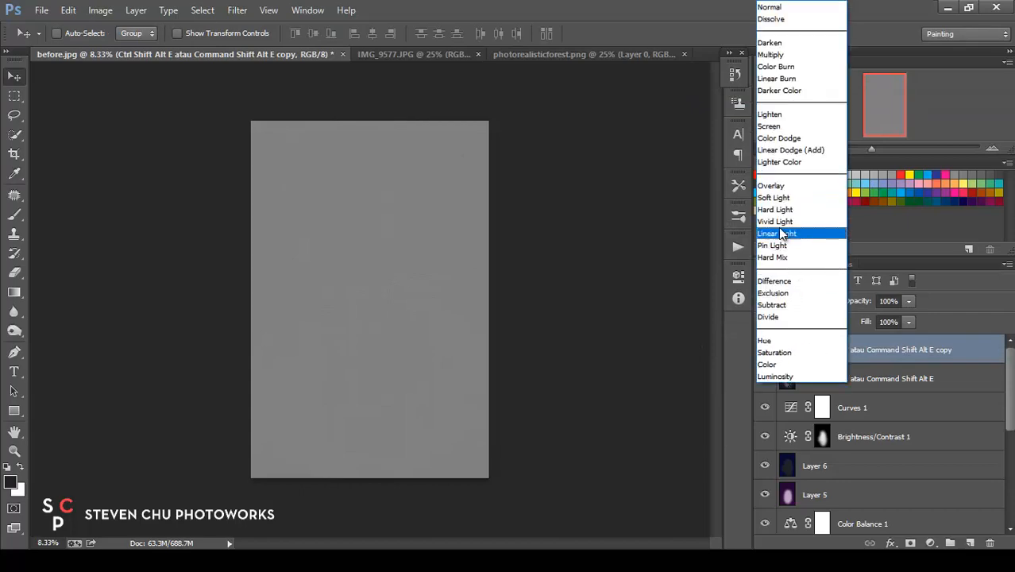
left_click(775, 187)
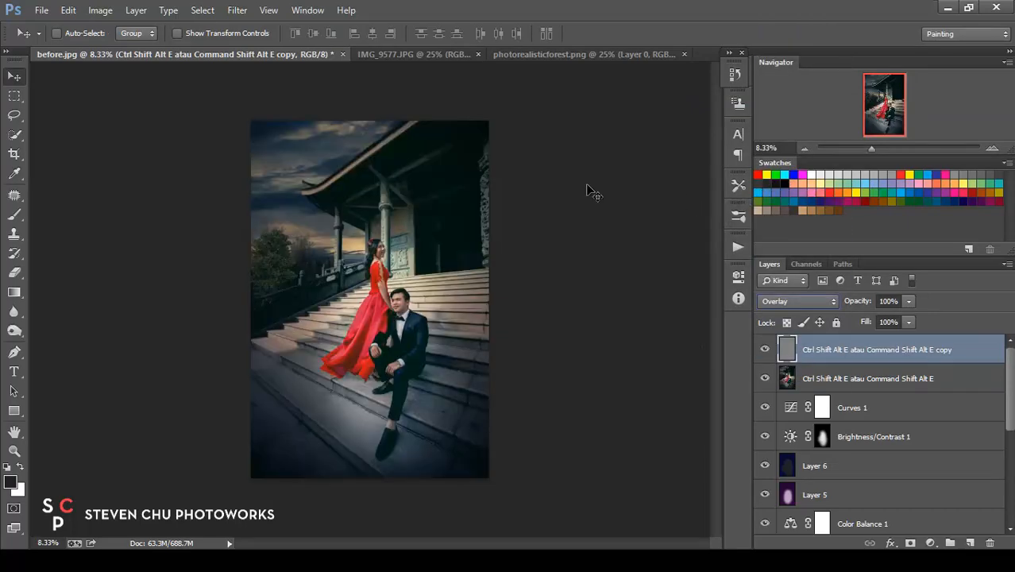
key("ctrl+plus")
key("ctrl+plus")
key("ctrl+plus")
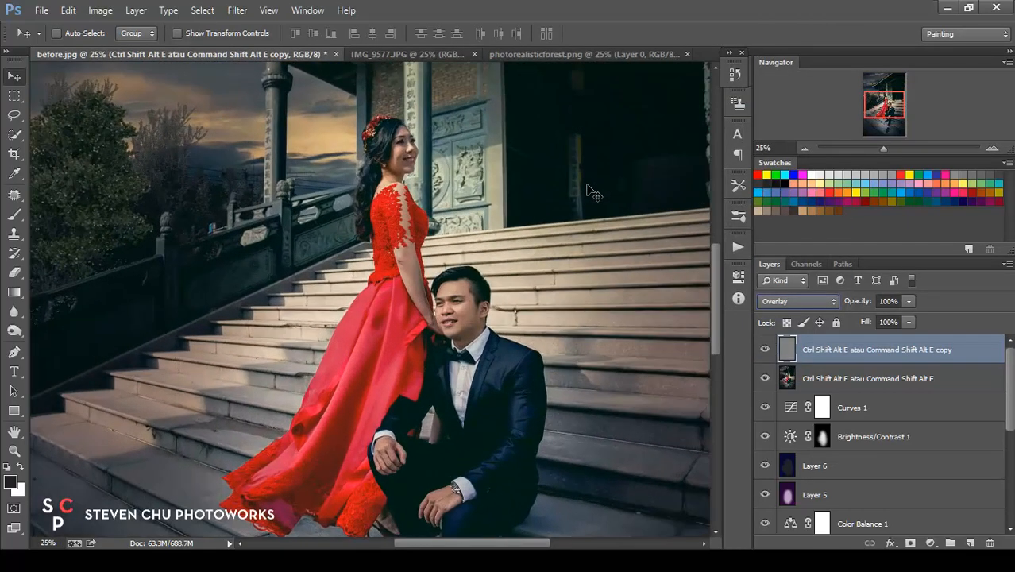
key("ctrl+minus")
key("ctrl+minus")
key("ctrl+minus")
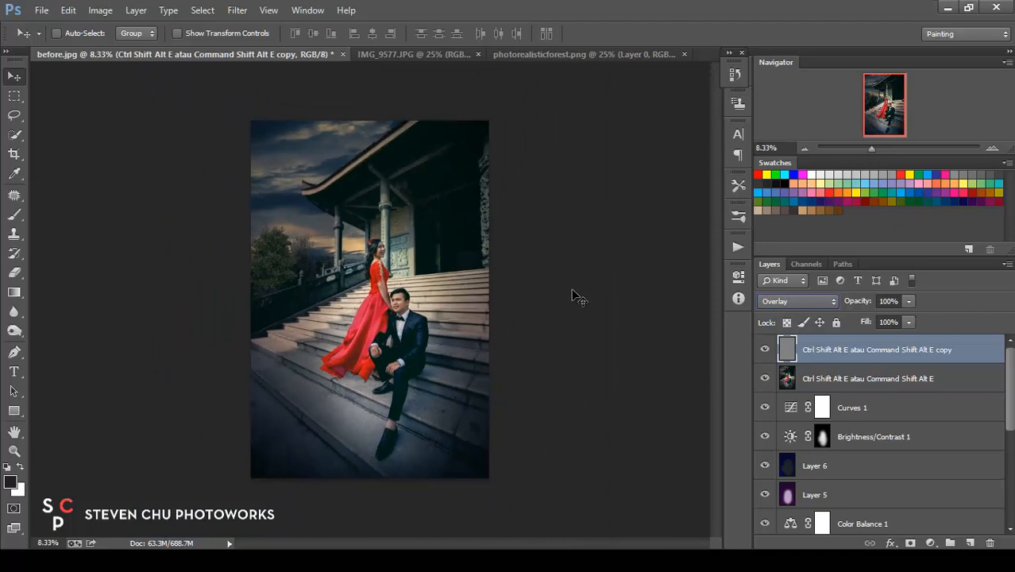
Show only the Background layer to compare the original photo with the edit, and restore the visibility of all layers
left_click_drag(1010, 397, 999, 493)
left_click(766, 521, "alt")
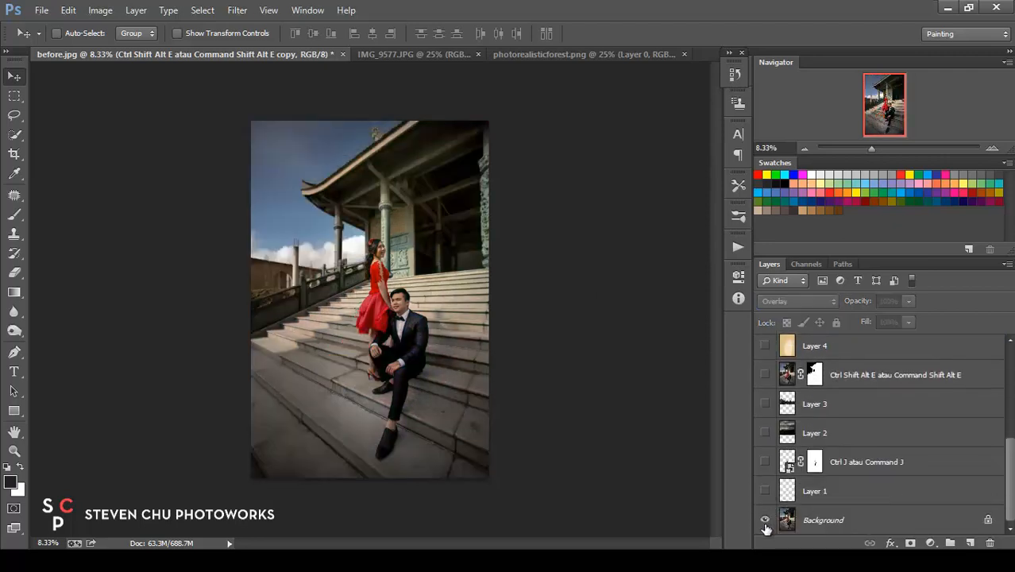
left_click(764, 524, "alt")
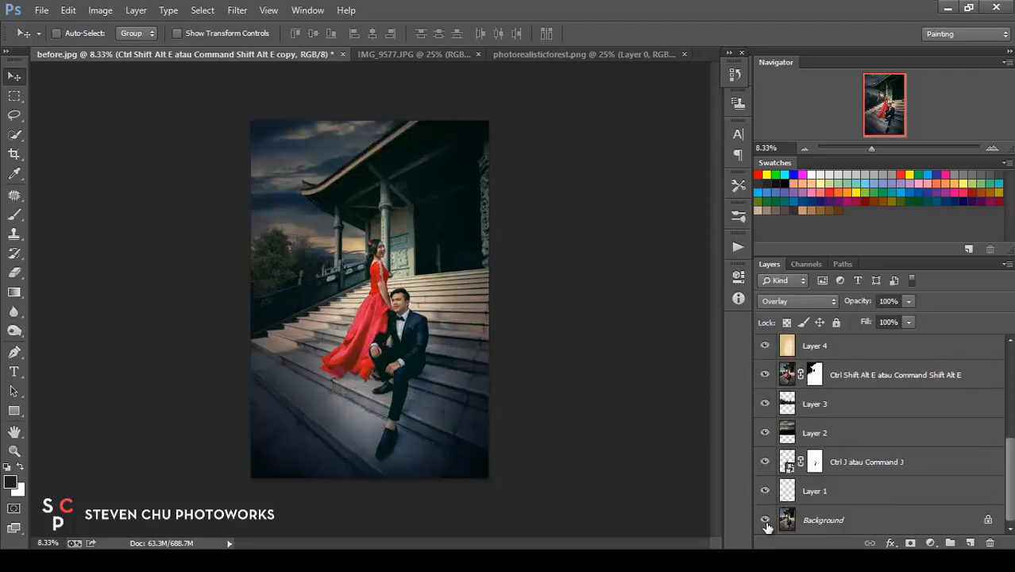